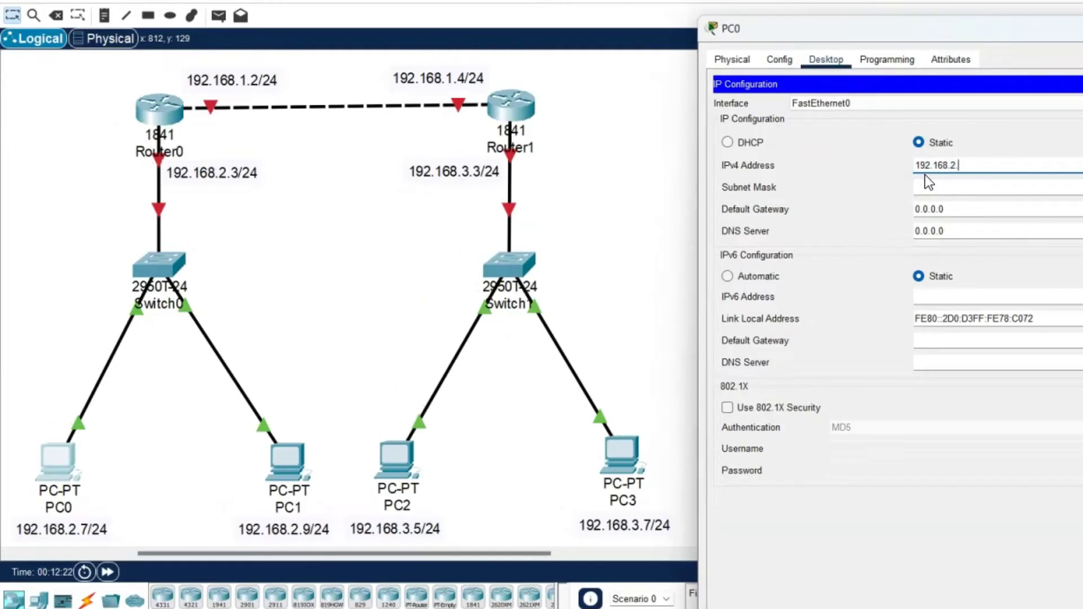
Complete PC0's static addressing with IPv4 address 192.168.2.7, subnet mask 255.255.255.0 and default gateway 192.168.2.3, and close its window
key(Tab)
key(Tab)
text(192.168.2.3)
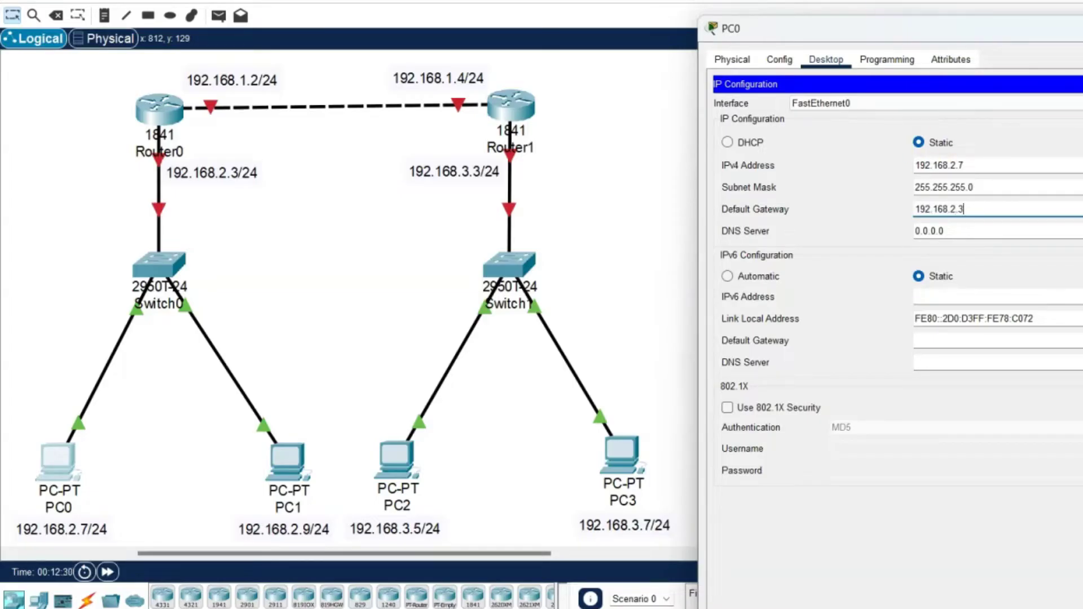
key(alt+F4)
Configure PC1 with static IPv4 address 192.168.2.9, subnet mask 255.255.255.0 and default gateway 192.168.2.3
double_click(287, 461)
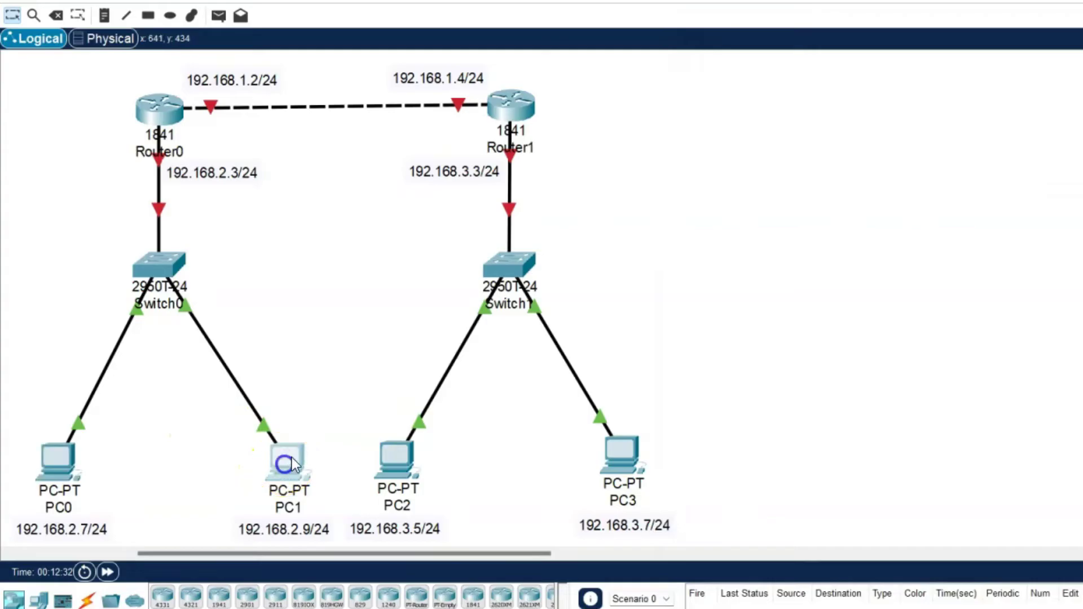
drag(737, 99, 961, 10)
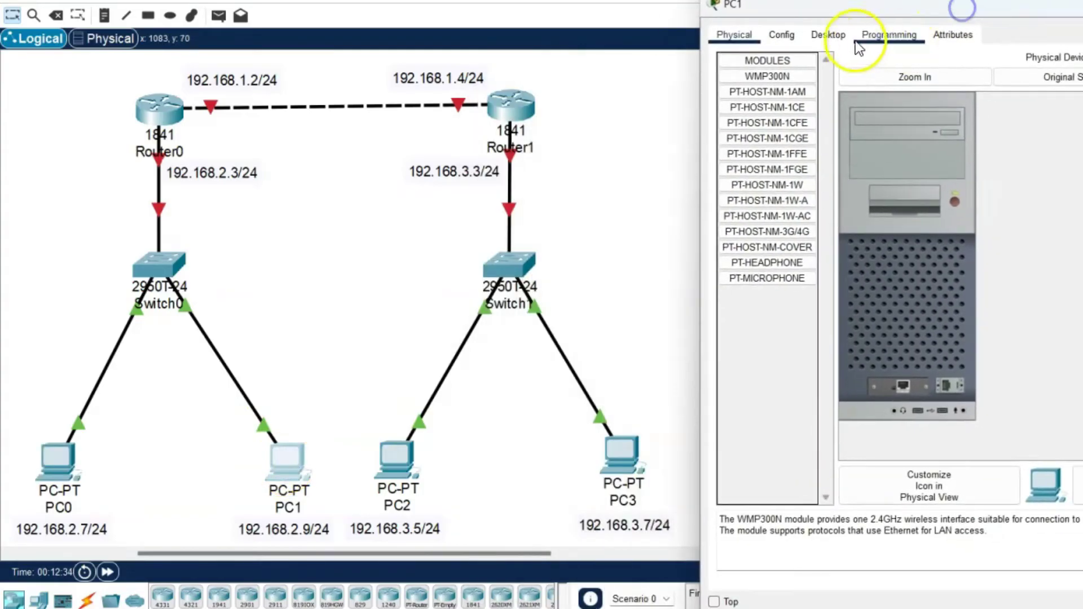
click(827, 35)
click(767, 84)
click(941, 141)
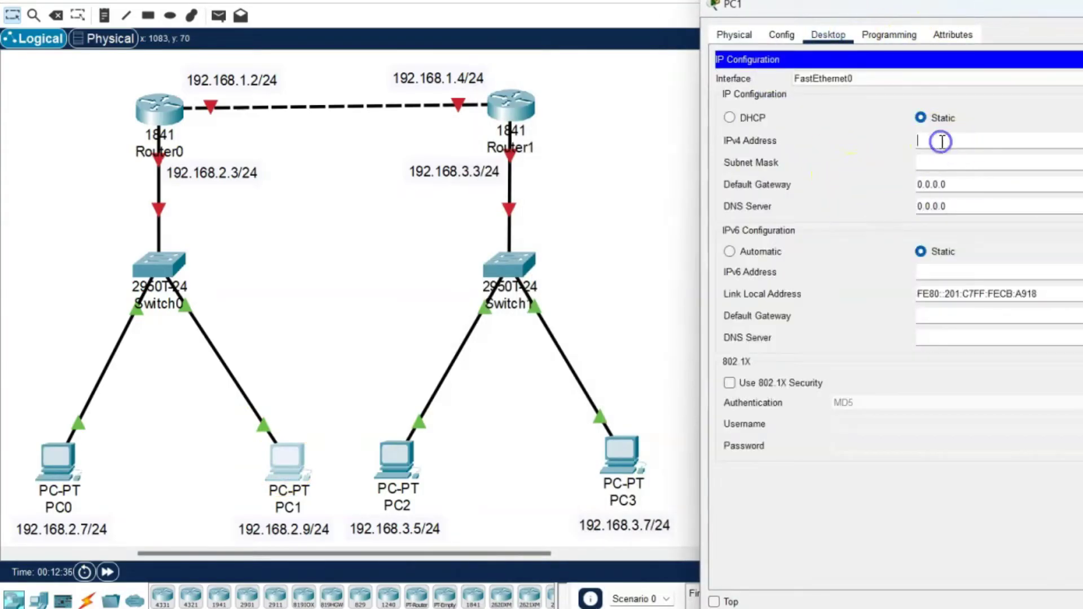
text(192.168.2.9)
key(Tab)
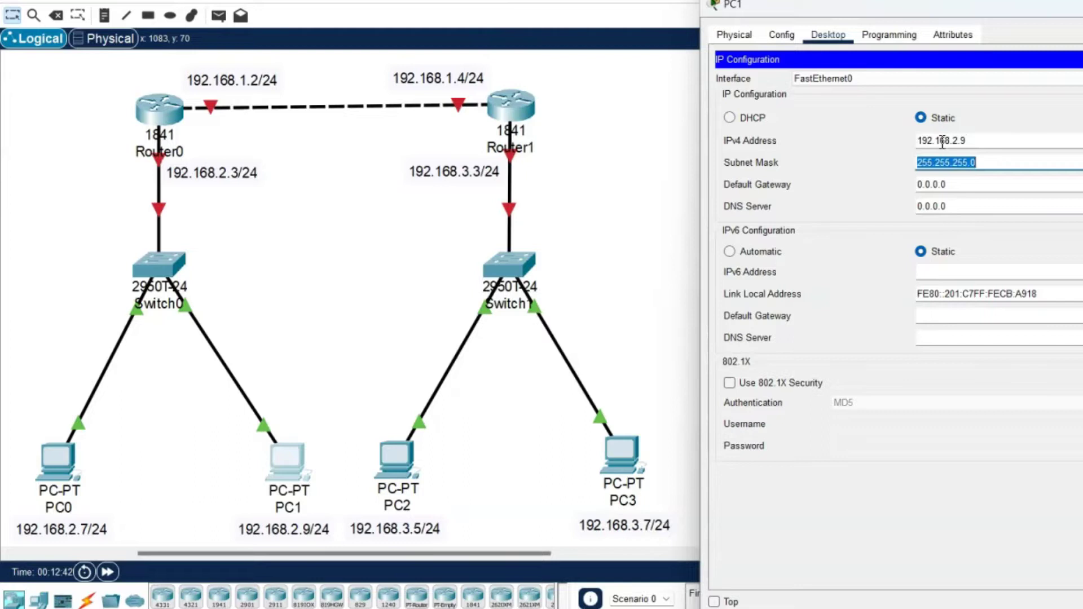
key(Tab)
text(192.)
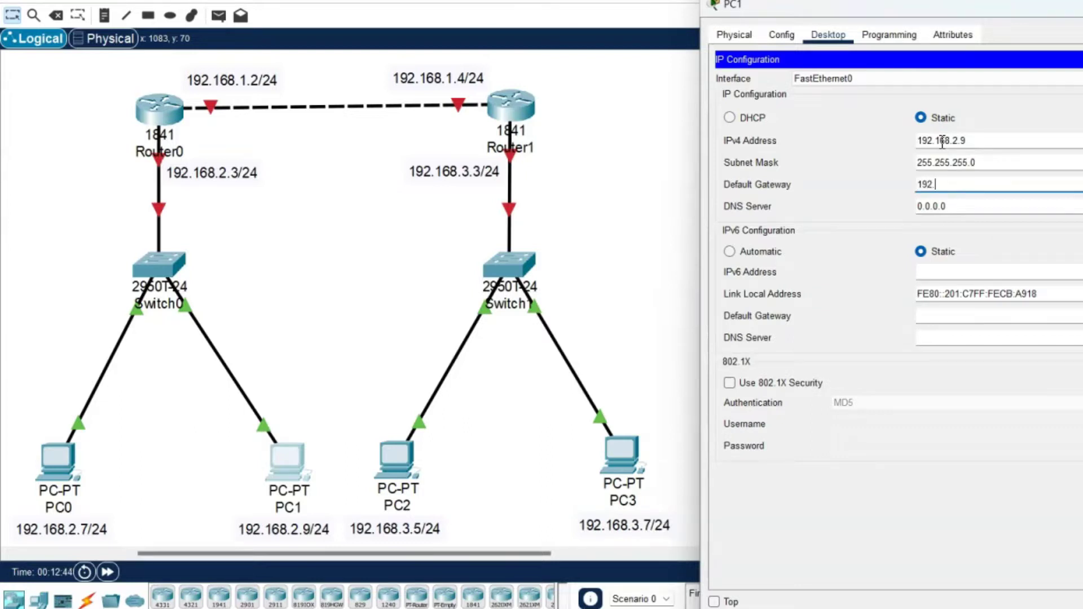
text(168.2.3)
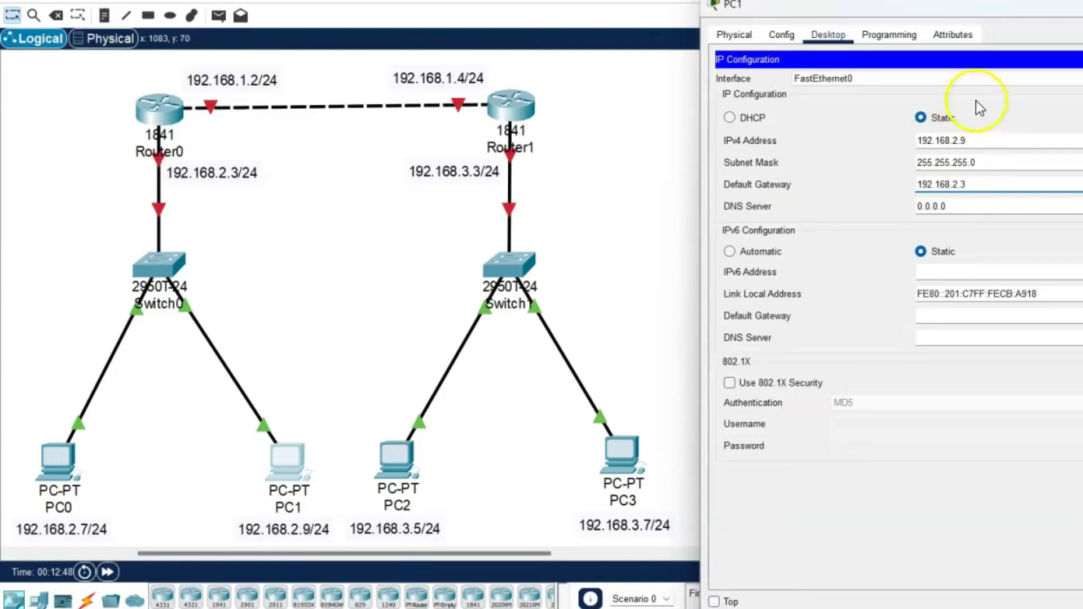
click(1069, 3)
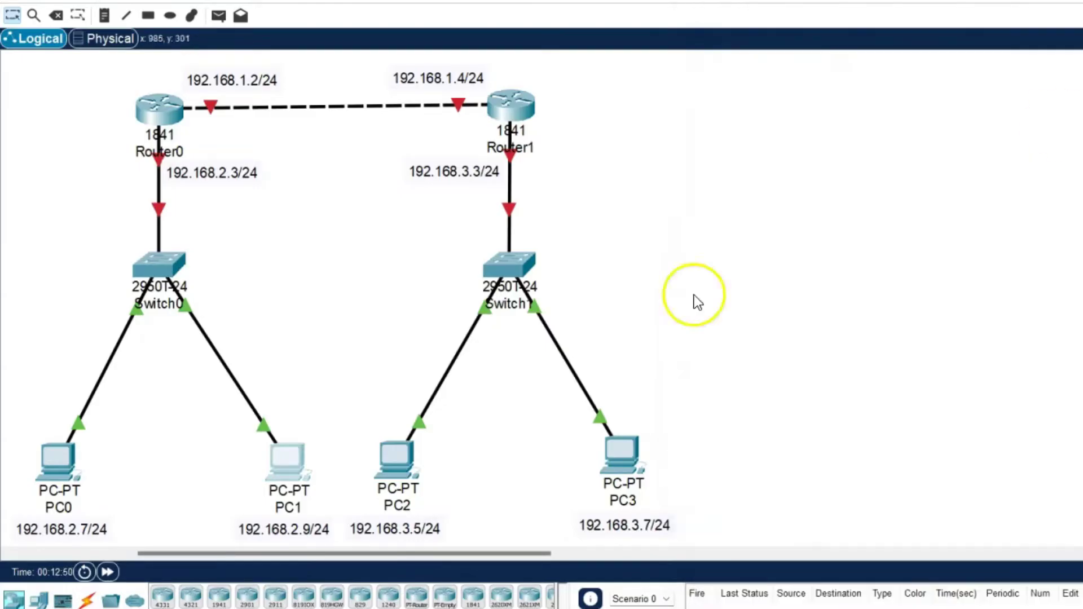
Configure PC2 with static IPv4 address 192.168.3.5, subnet mask 255.255.255.0 and default gateway 192.168.3.3
click(417, 460)
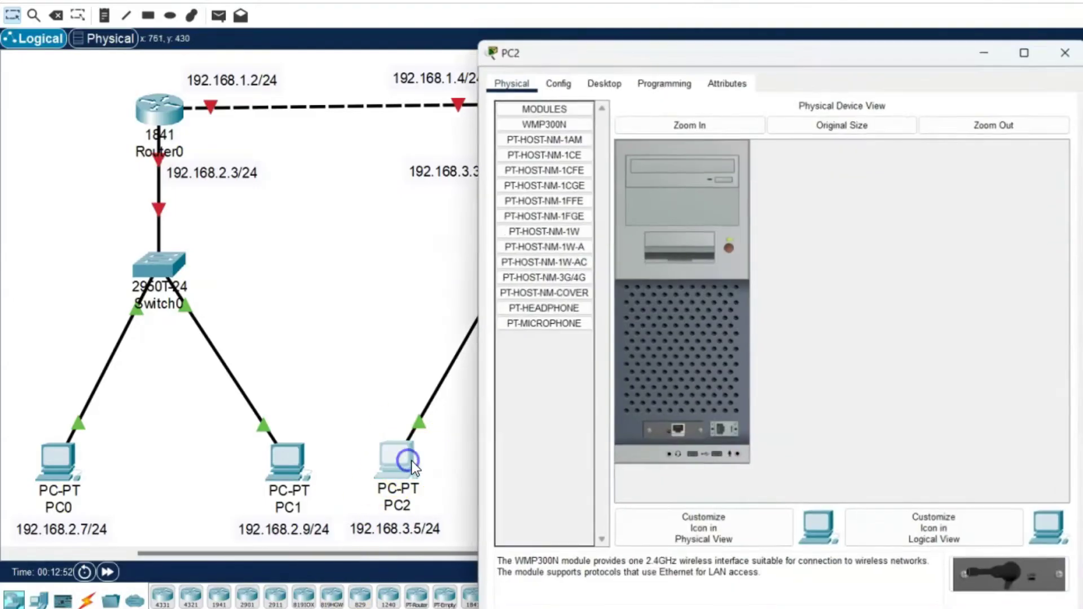
drag(735, 46, 943, 14)
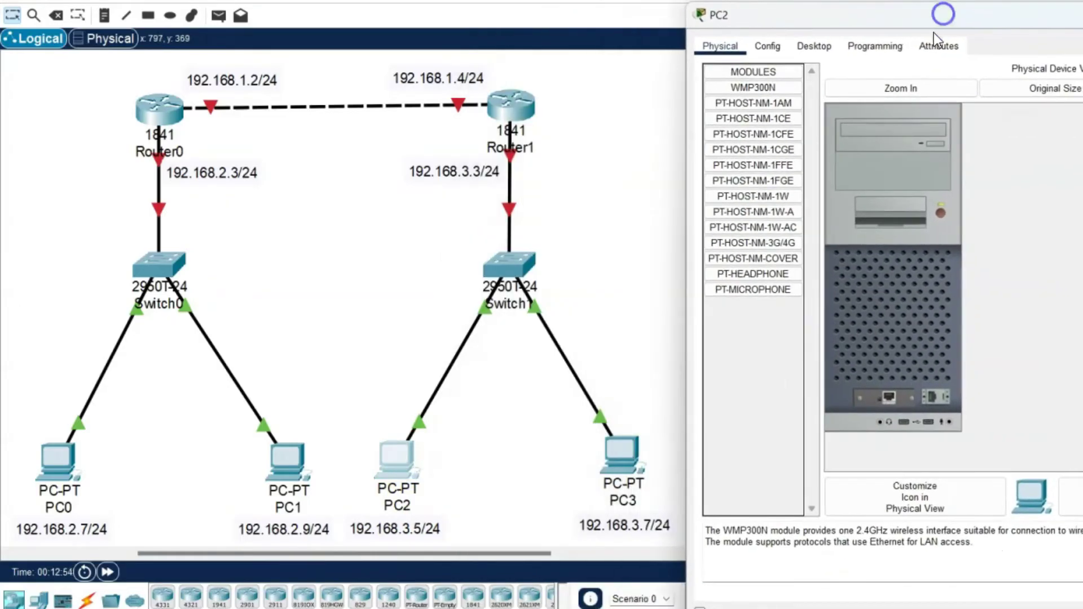
click(816, 46)
click(774, 103)
click(922, 160)
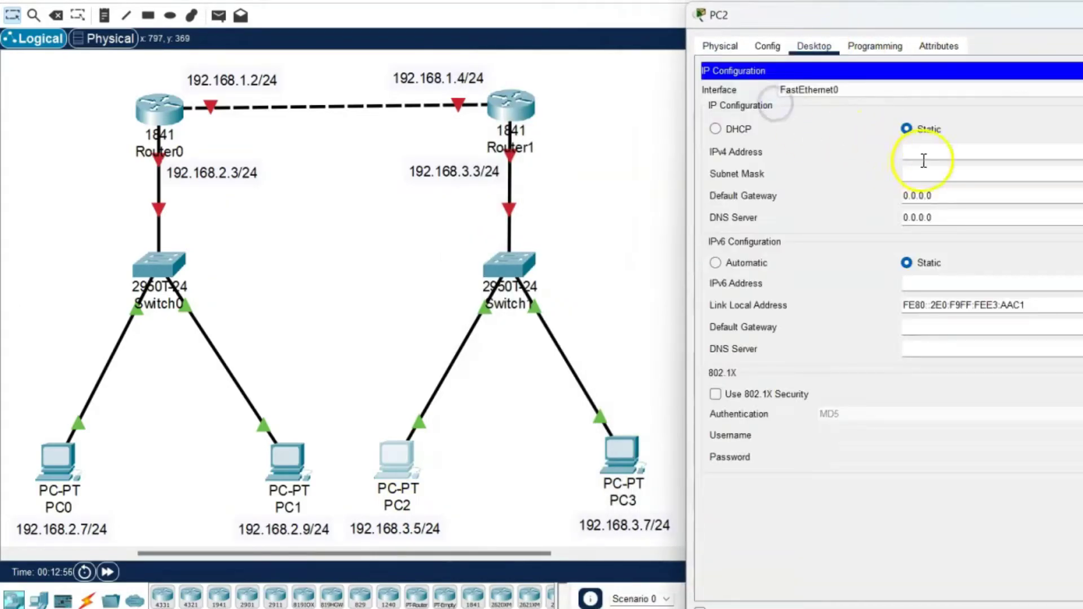
text(192.168.)
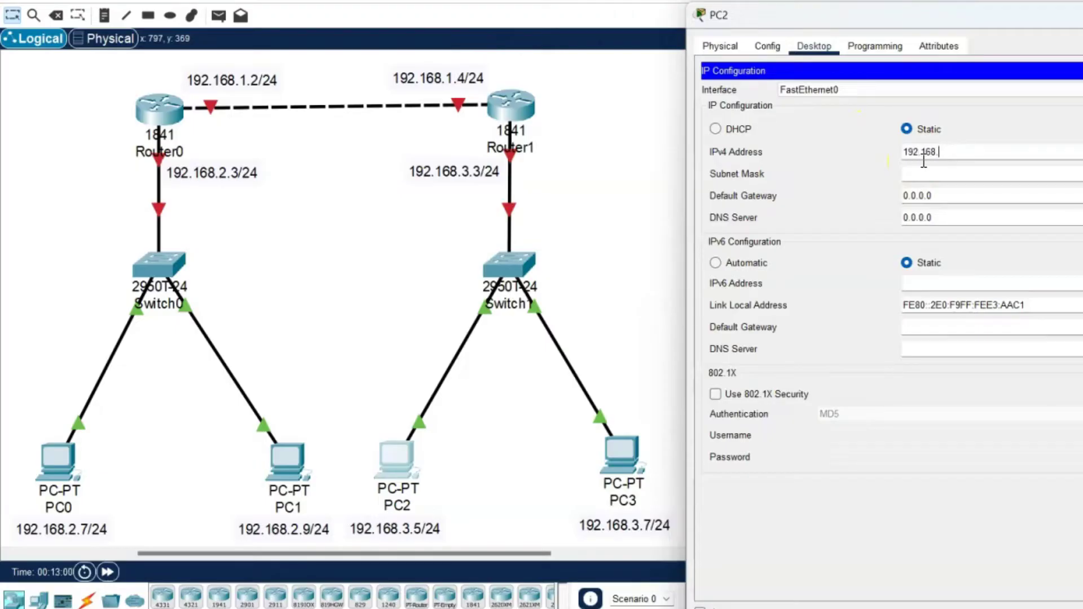
text(3.5)
key(Tab)
key(Tab)
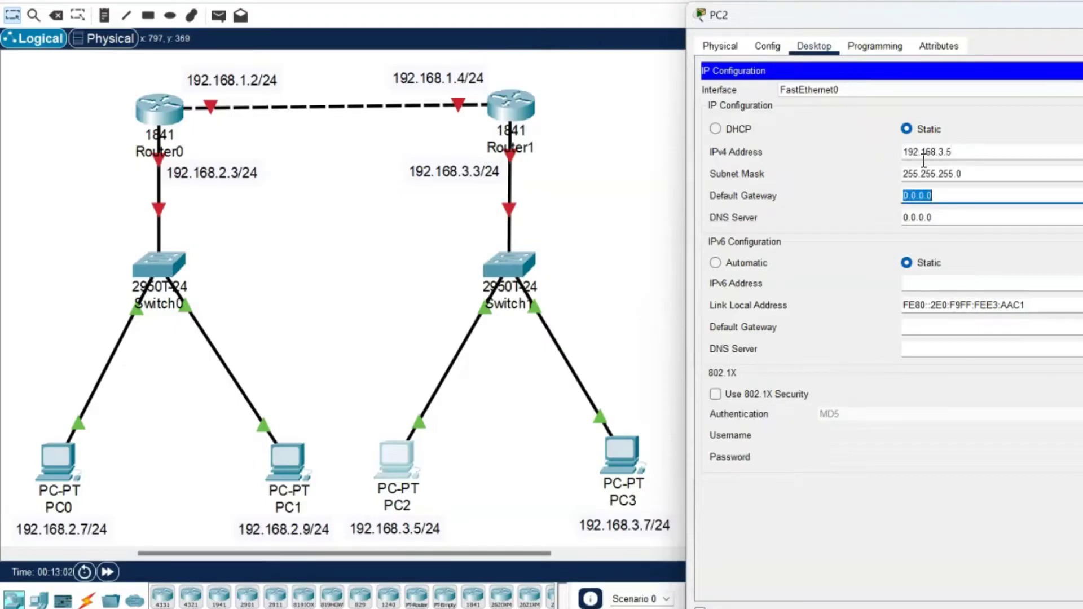
text(192.168.3.3)
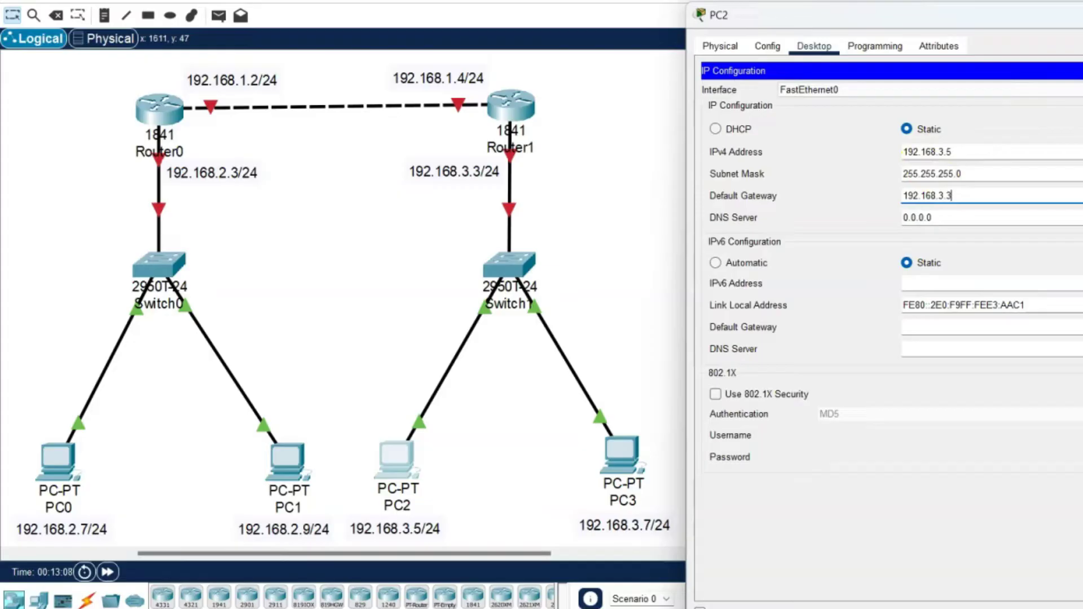
key(alt+F4)
Configure PC3 with static IPv4 address 192.168.3.7, subnet mask 255.255.255.0 and default gateway 192.168.3.3
click(621, 459)
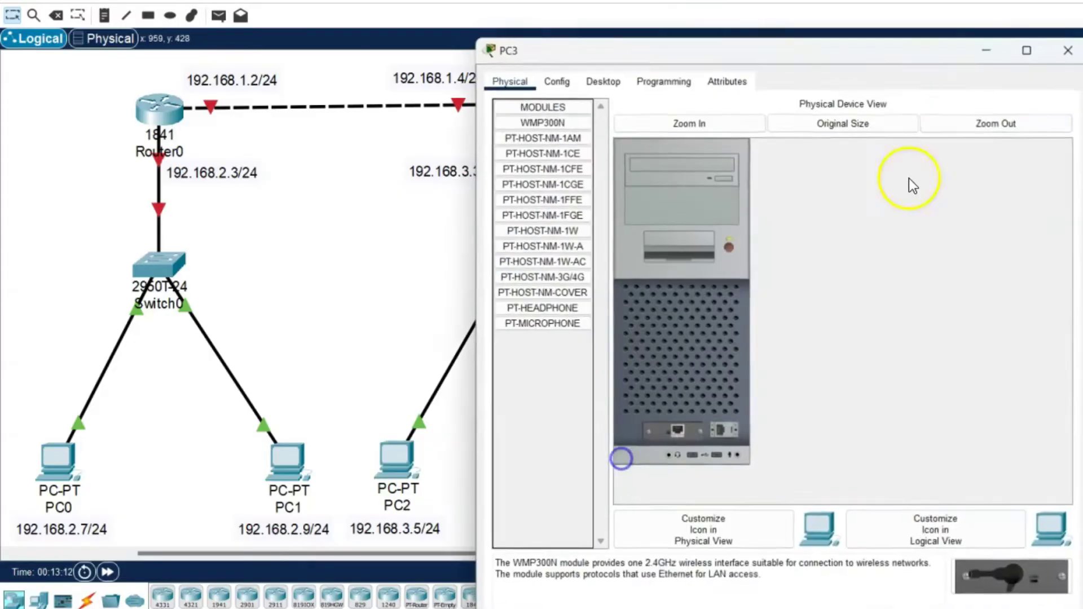
drag(858, 60, 1074, 19)
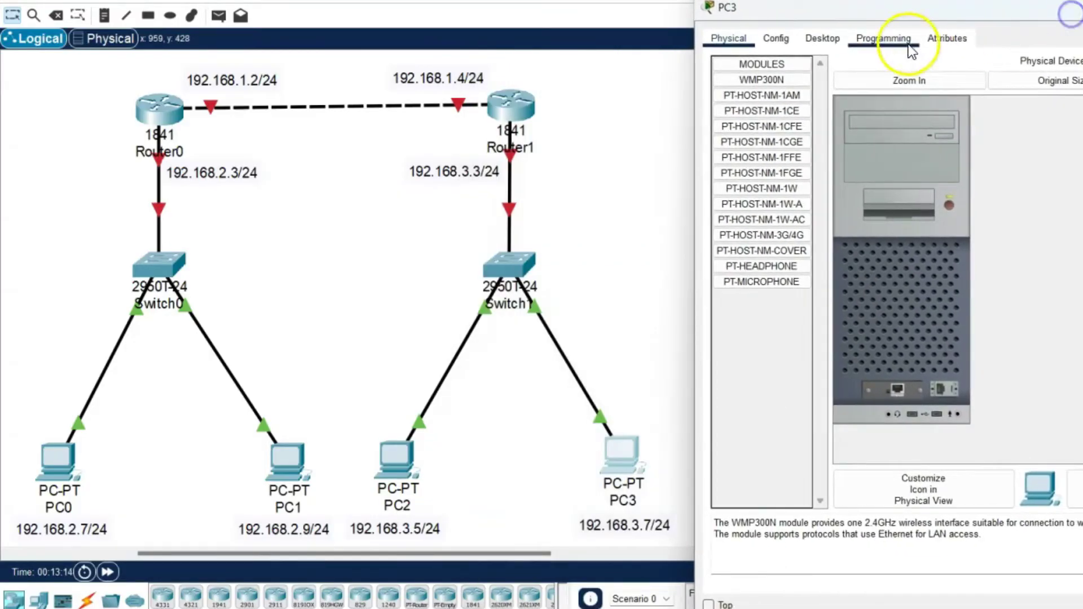
click(821, 38)
click(753, 100)
click(970, 145)
text(192.168.3.7)
key(Tab)
key(Tab)
text(192.168.3.)
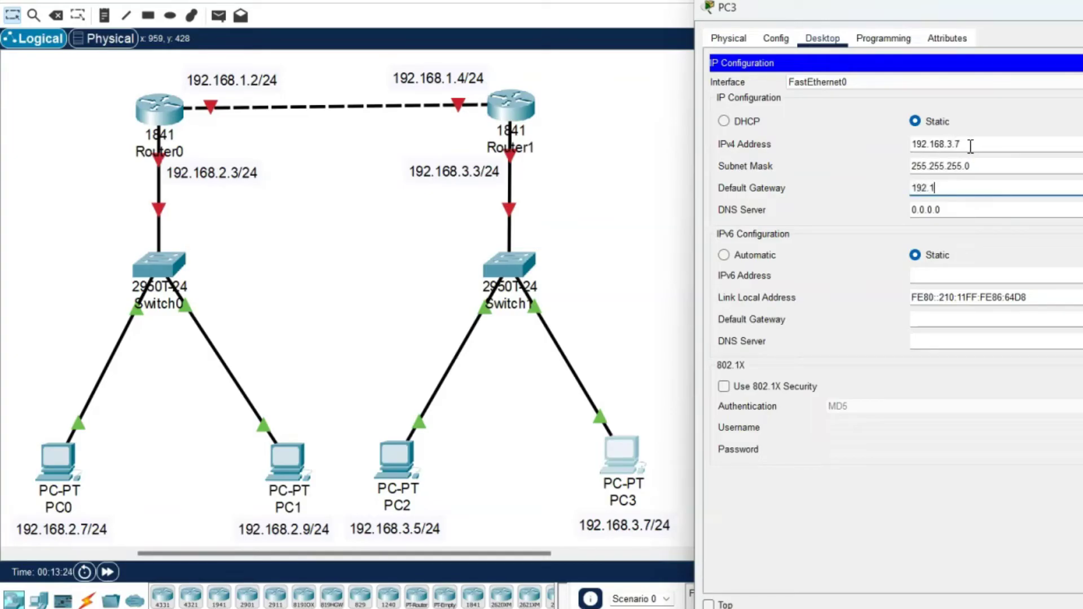
text(3)
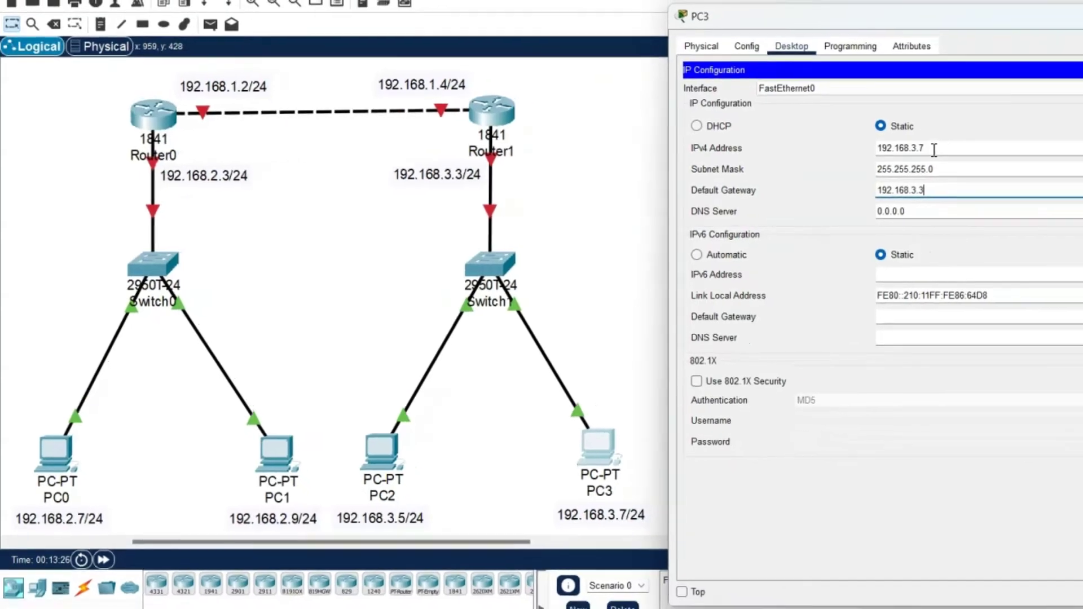
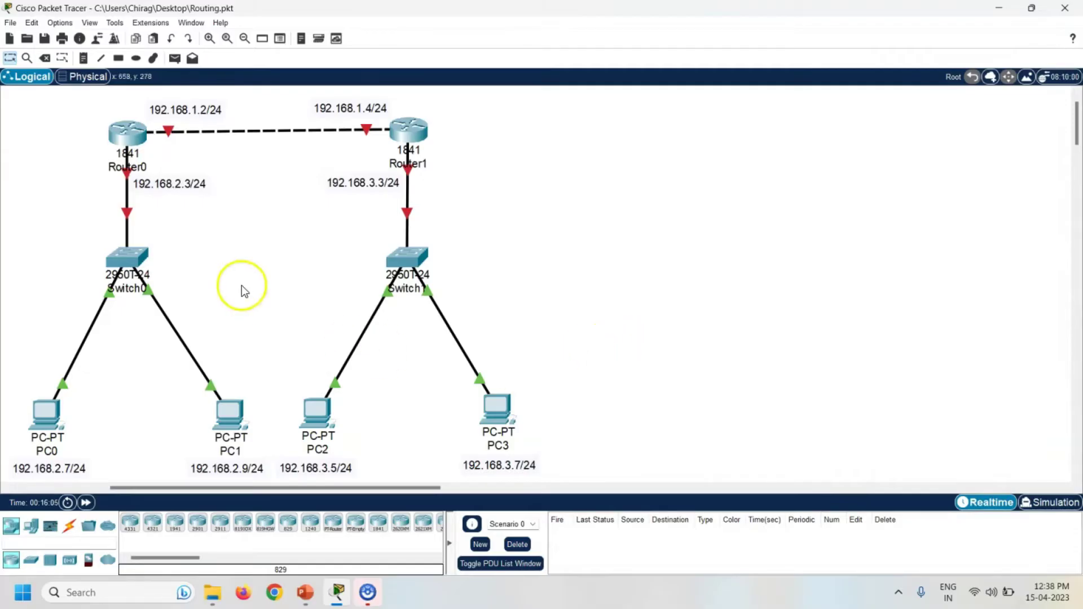
Assign 192.168.1.2 with mask 255.255.255.0 to Router0's FastEthernet0/0 interface and turn its port on
mouse_move(171, 134)
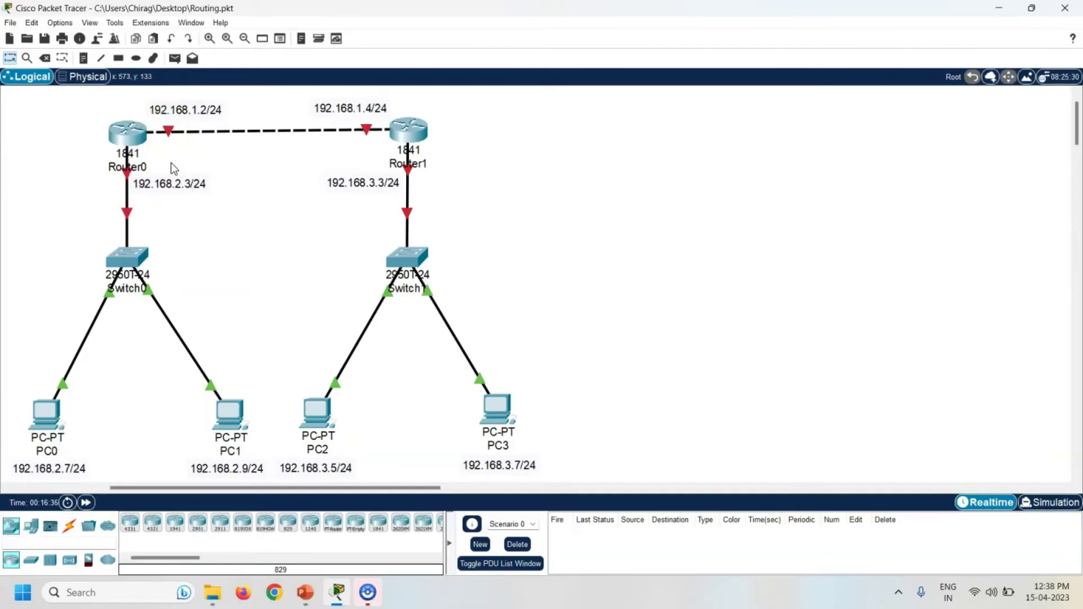
click(150, 170)
click(125, 133)
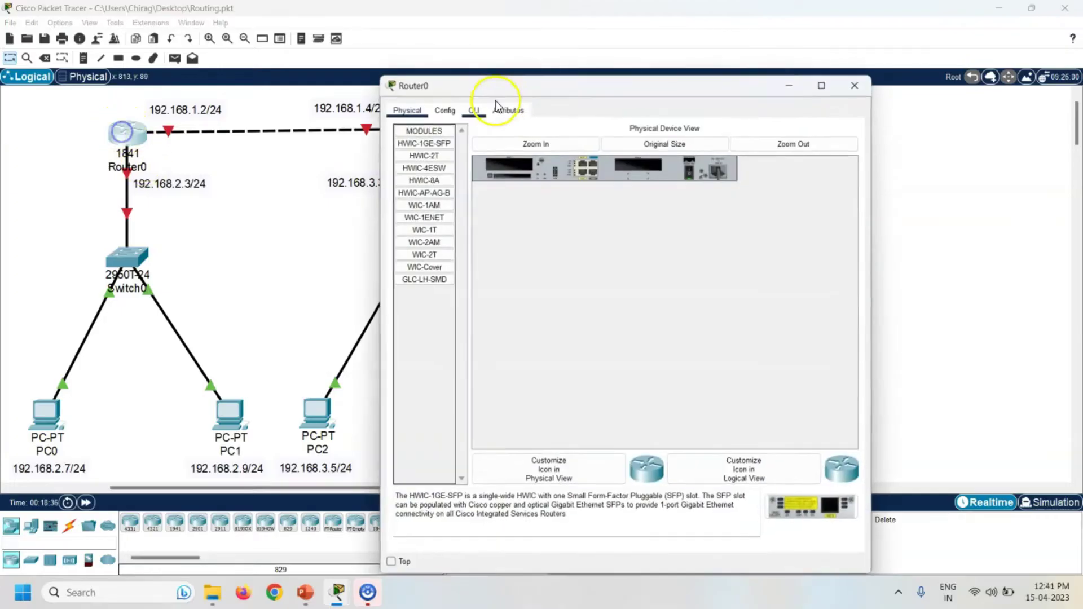
drag(515, 90, 664, 79)
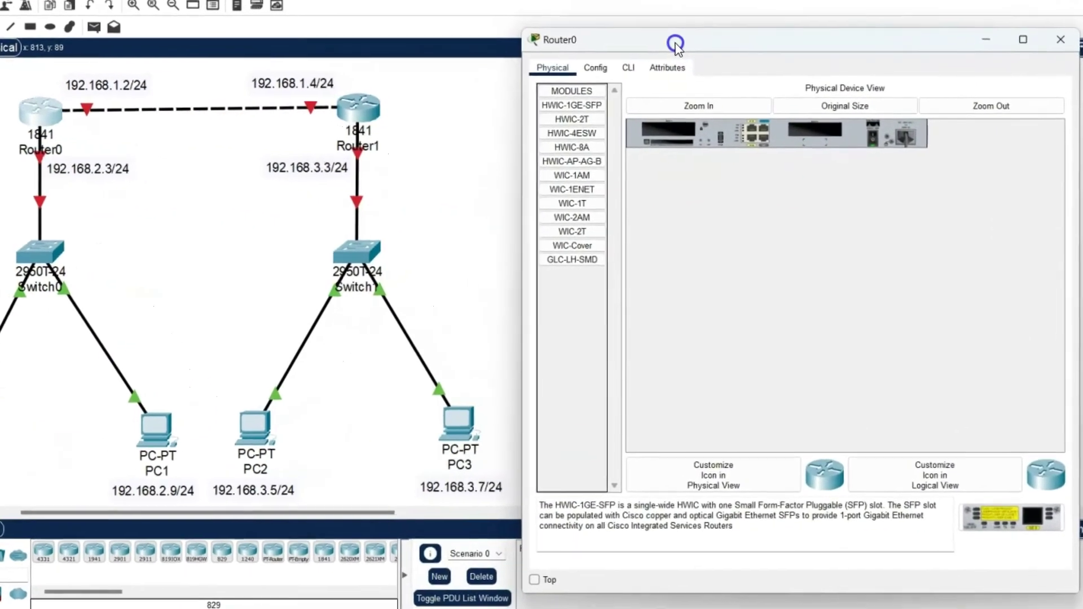
click(586, 56)
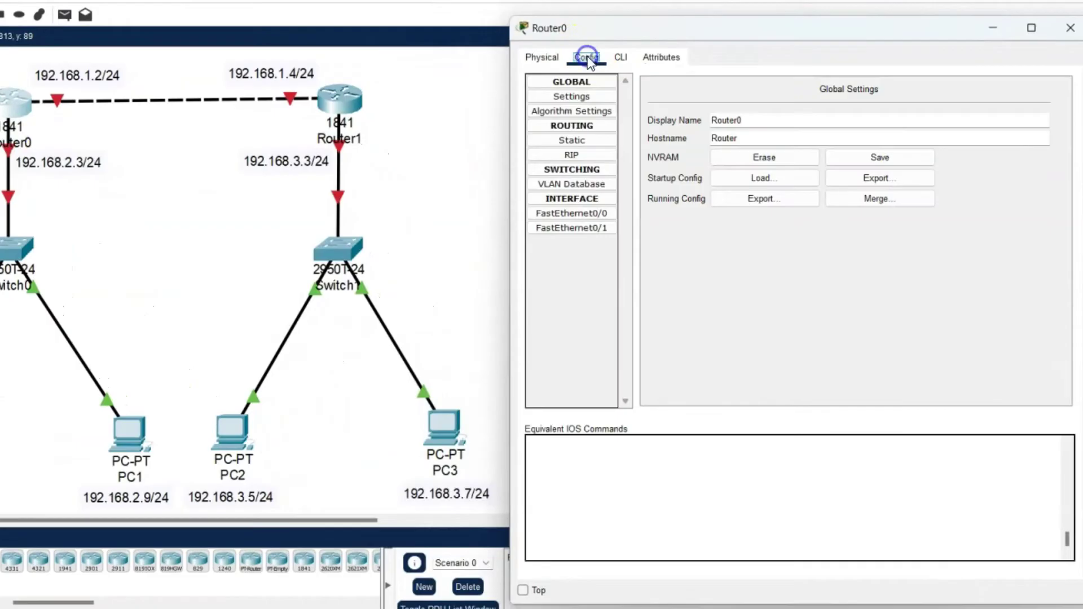
click(579, 215)
click(870, 179)
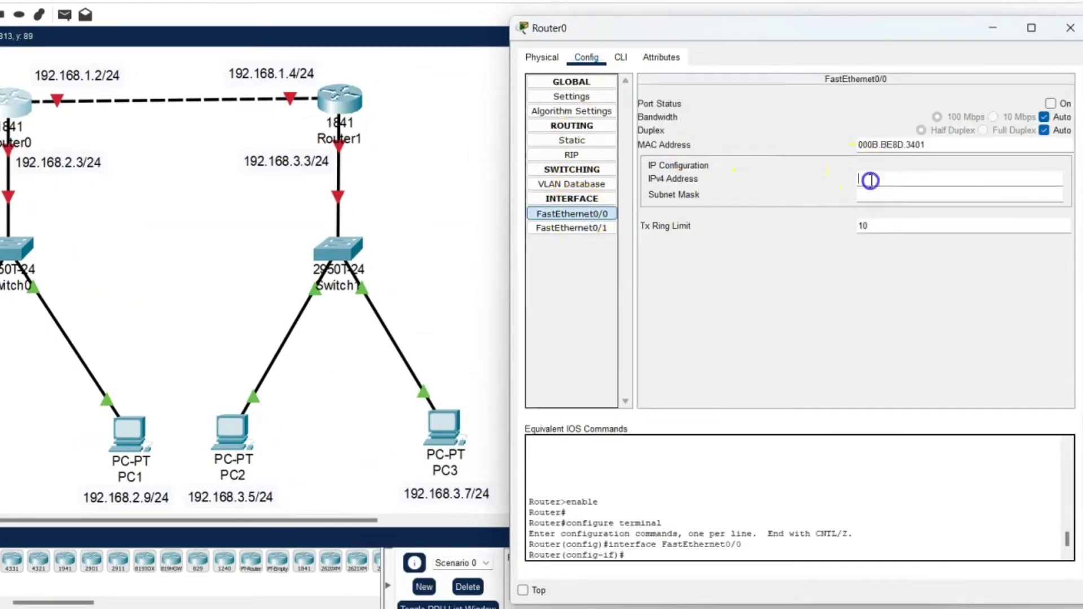
text(1)
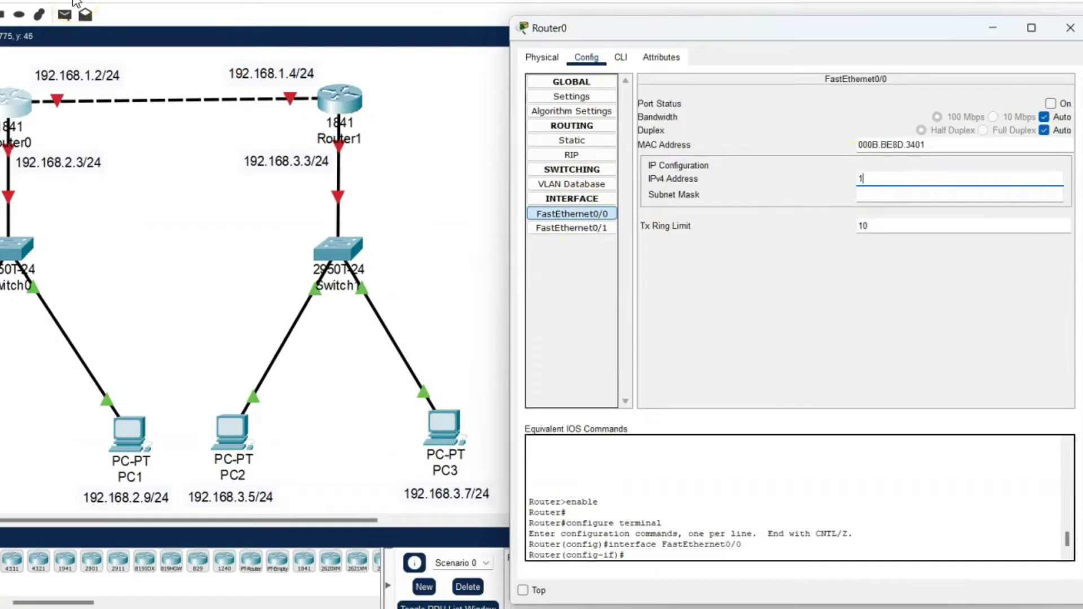
text(92.168.1.2)
key(Tab)
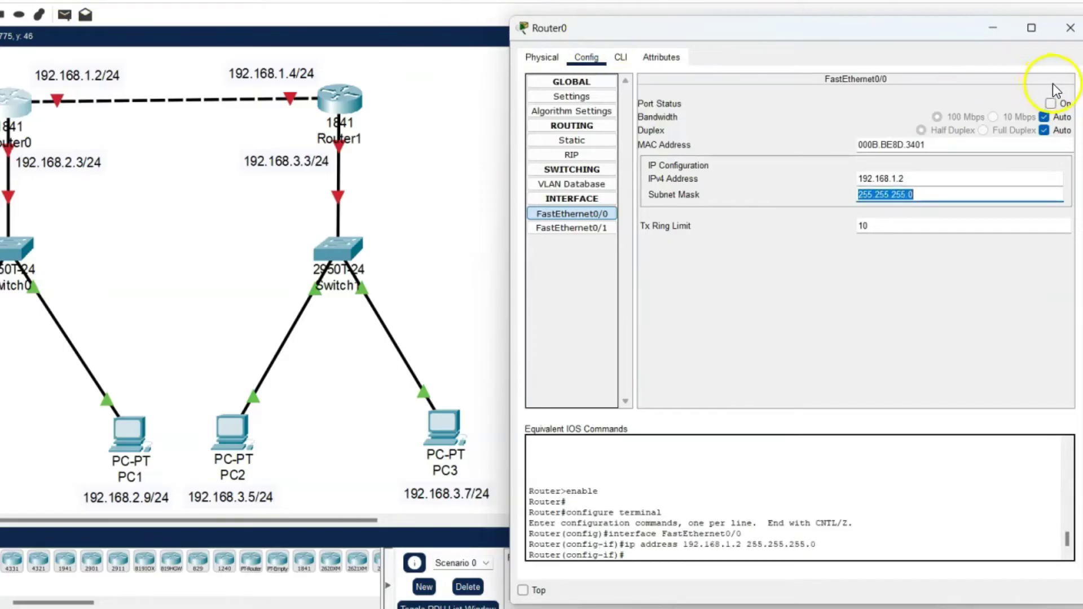
click(1050, 103)
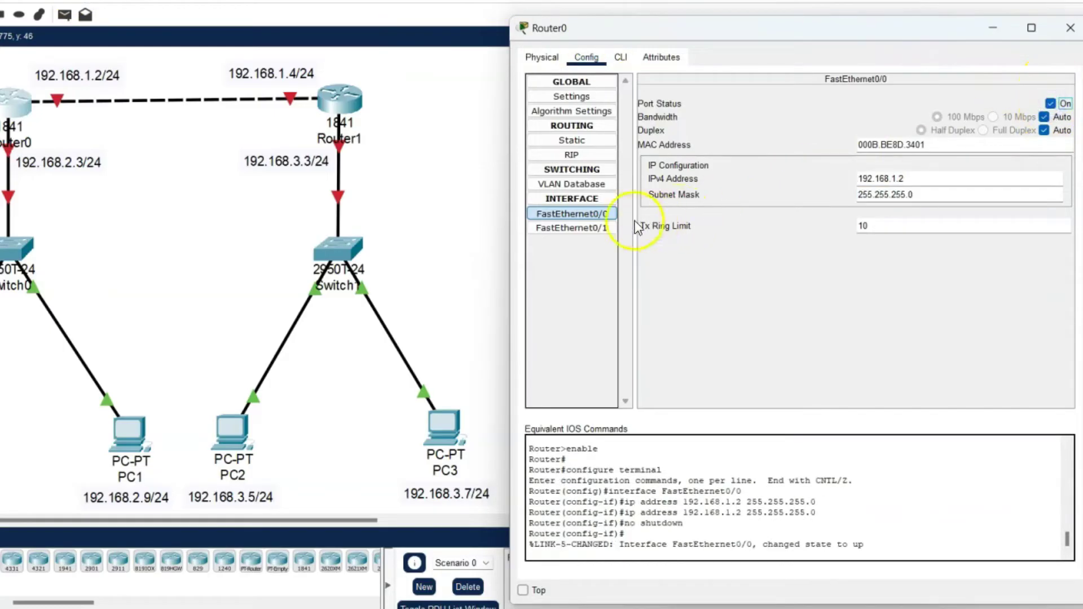
Assign 192.168.2.3 with mask 255.255.255.0 to Router0's FastEthernet0/1, turn the port on and close the router's window
click(571, 228)
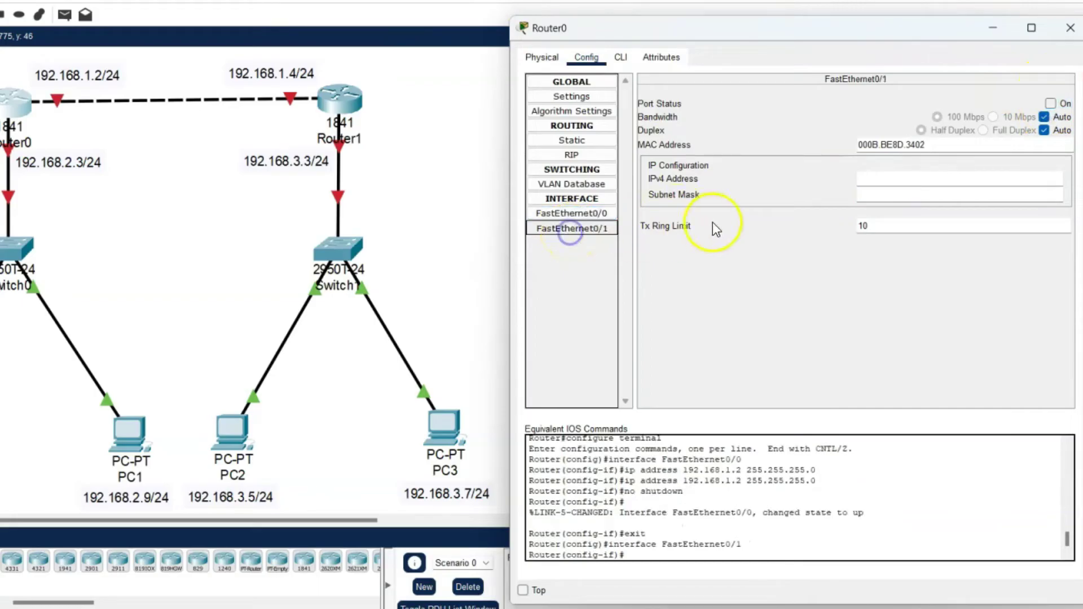
click(902, 181)
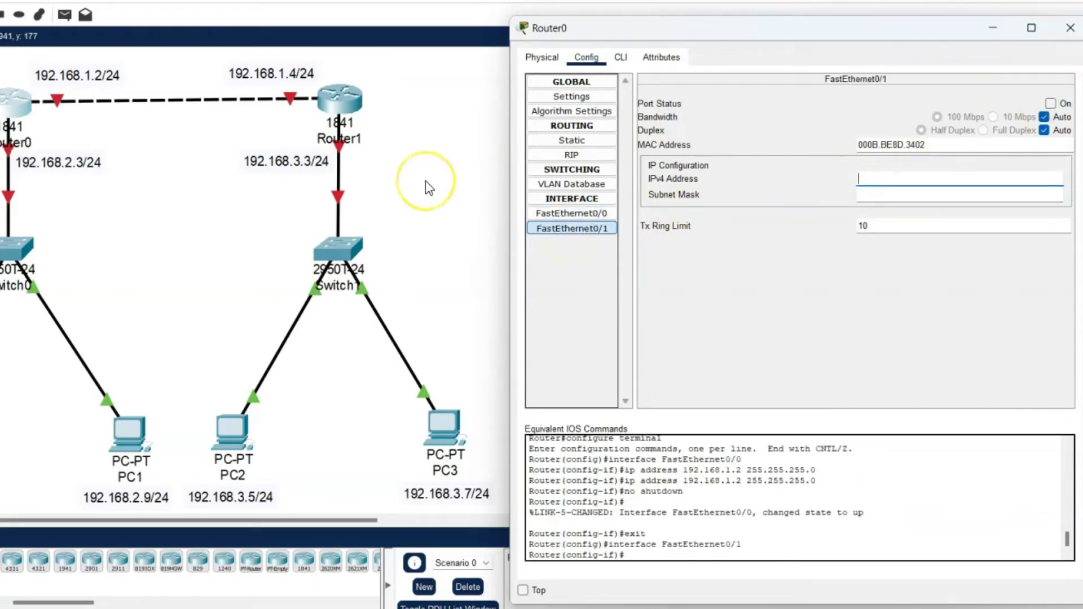
text(192.)
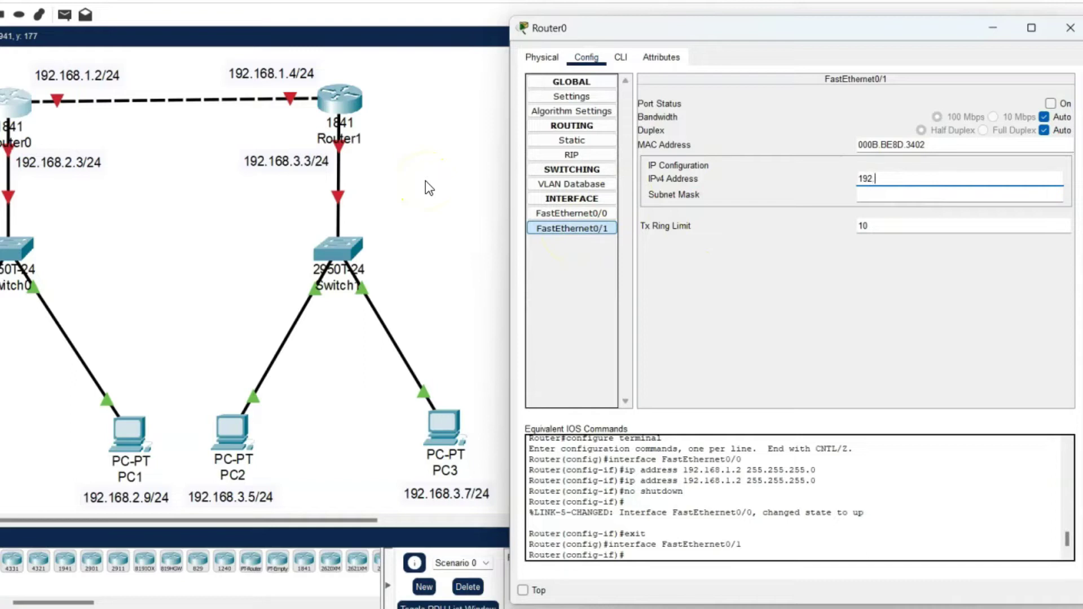
text(168.2.3)
key(Tab)
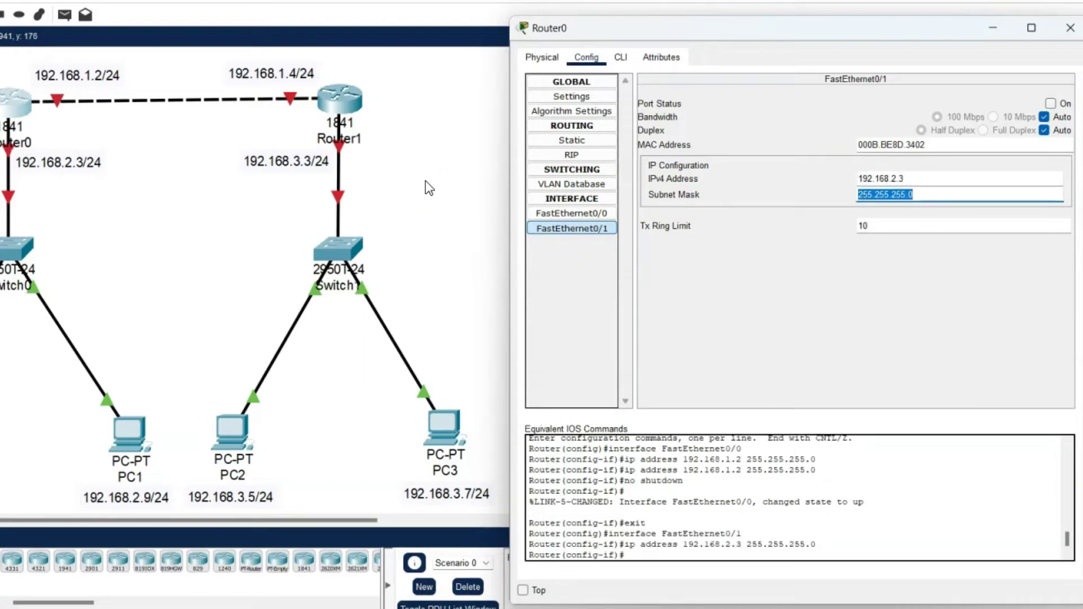
click(1050, 103)
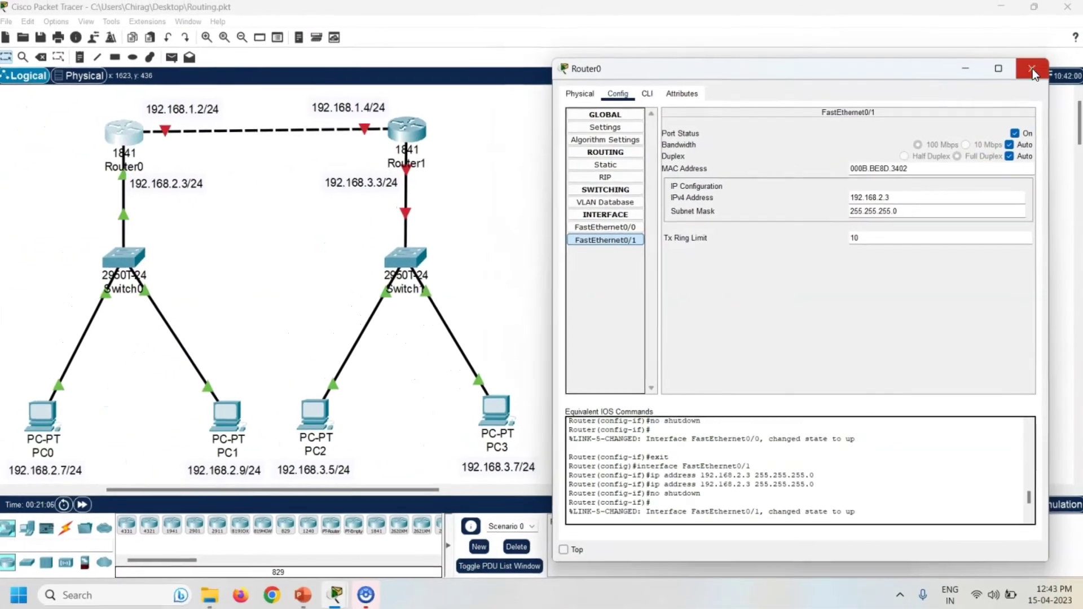
click(1039, 60)
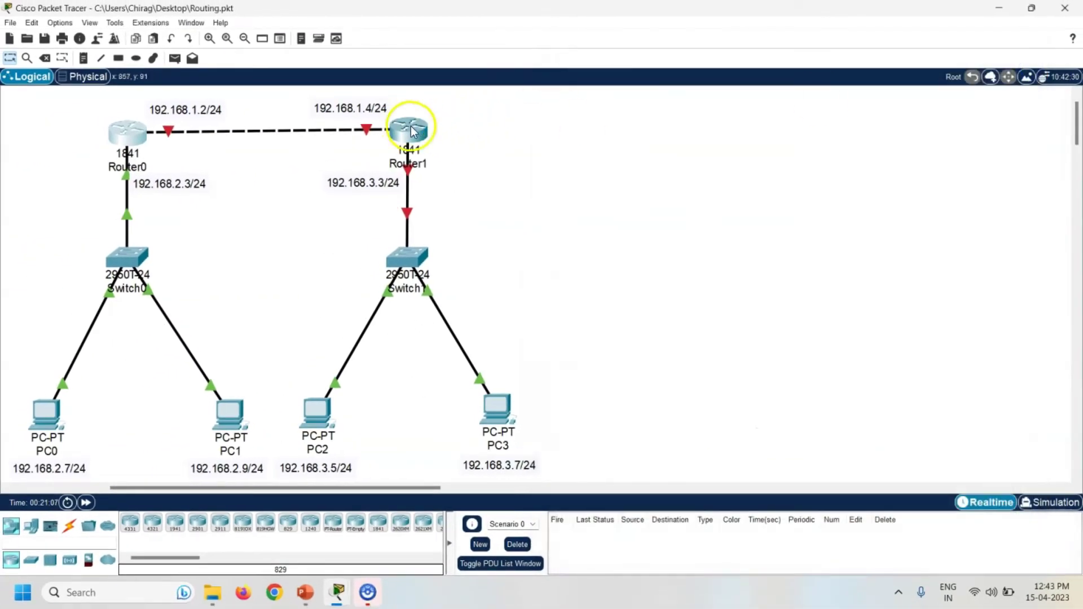
Assign 192.168.1.4 with mask 255.255.255.0 to Router1's FastEthernet0/0 interface and turn its port on
click(413, 131)
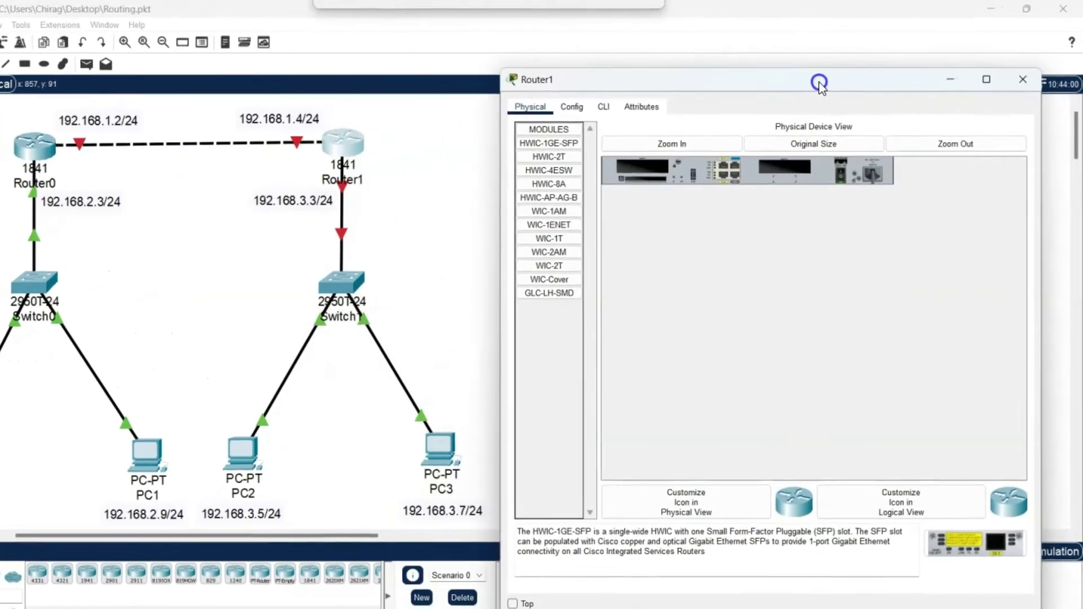
click(572, 107)
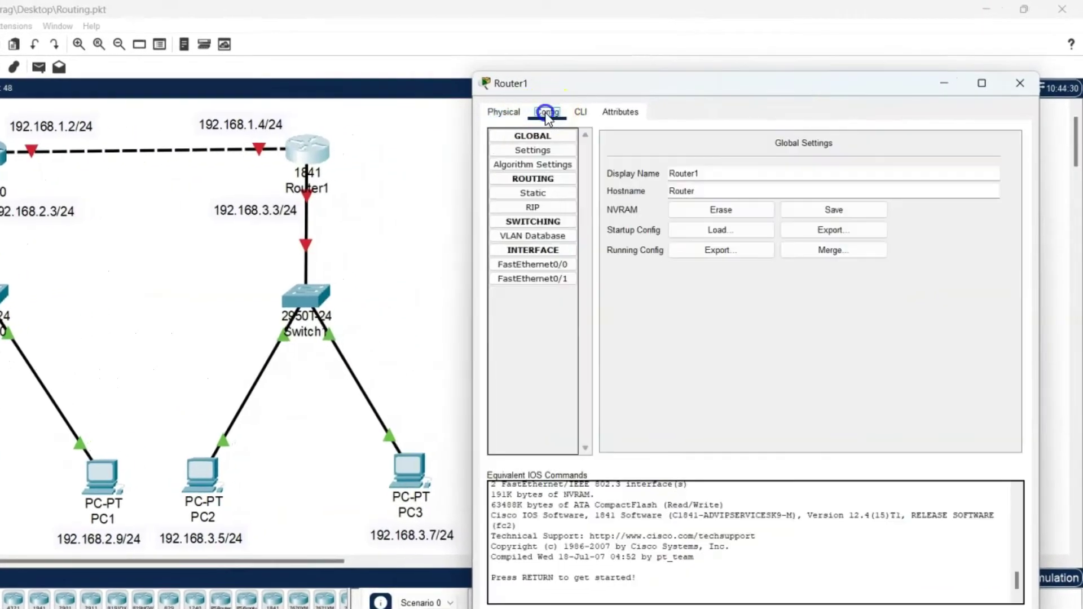
click(524, 265)
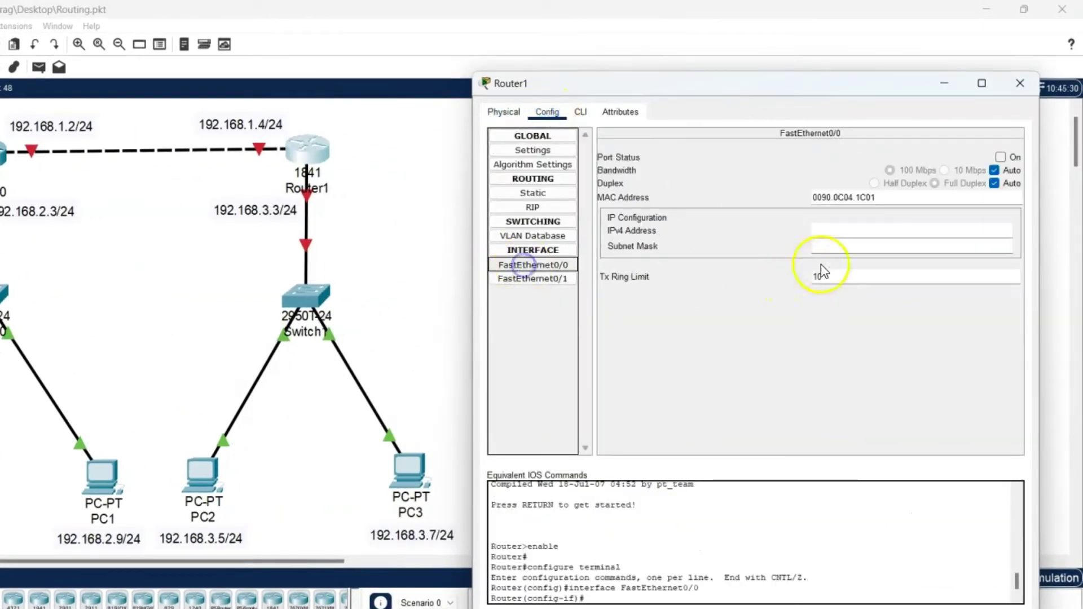
click(846, 232)
text(192)
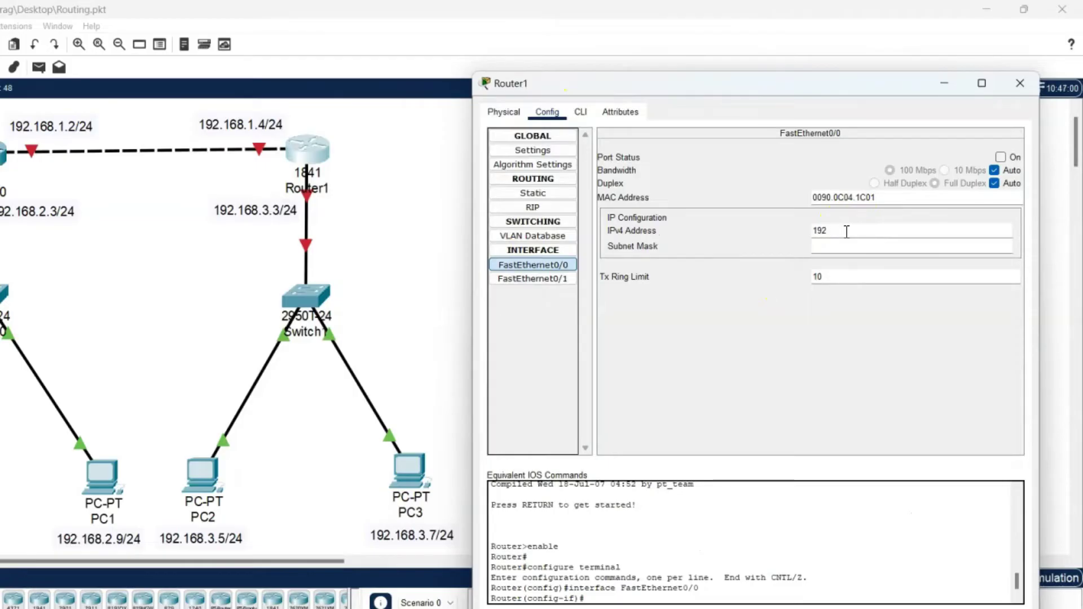
text(.168.1.4)
key(Tab)
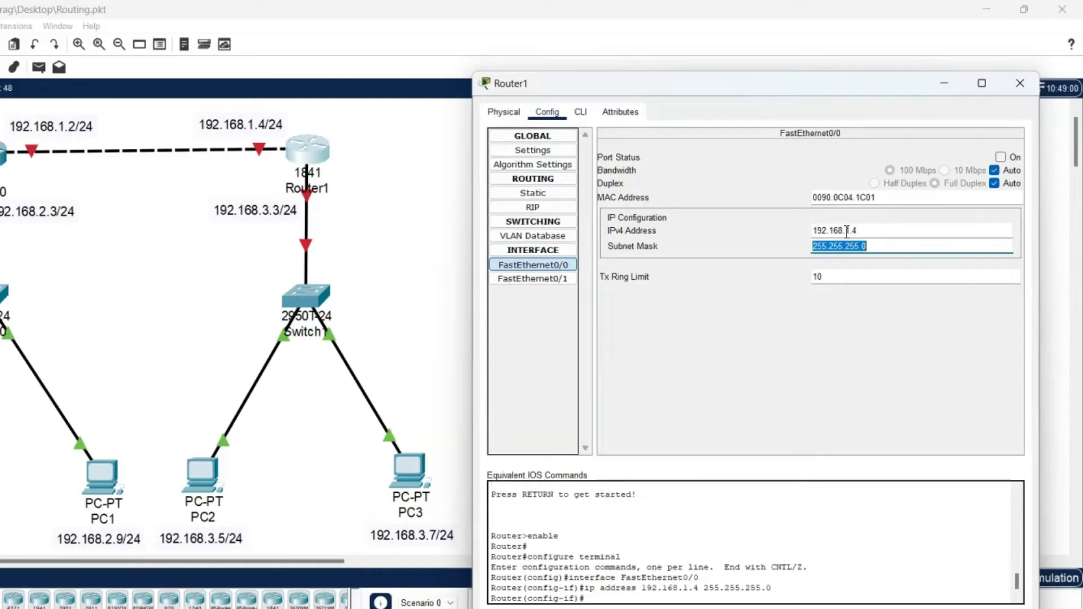
click(1000, 157)
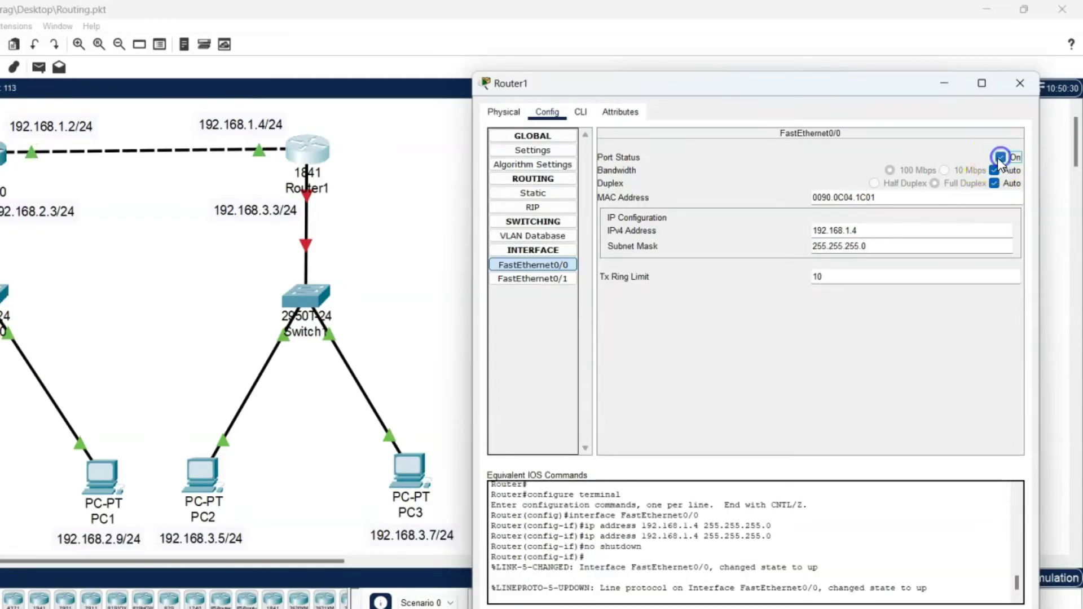
Assign 192.168.3.3 with mask 255.255.255.0 to Router1's FastEthernet0/1, turn the port on and close the router's window
click(540, 279)
click(863, 230)
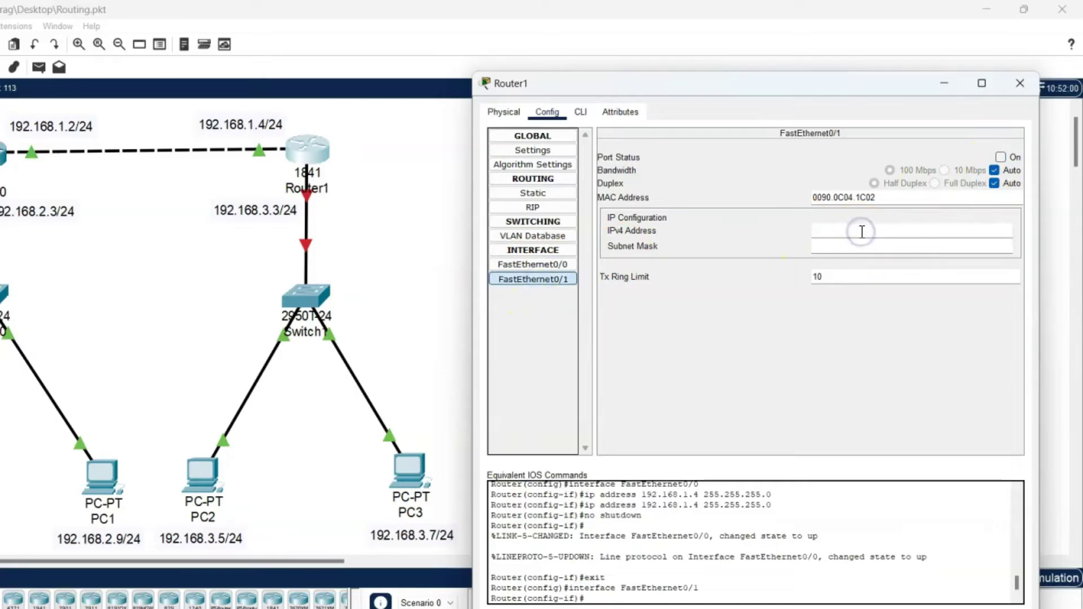
text(192.168.3.3)
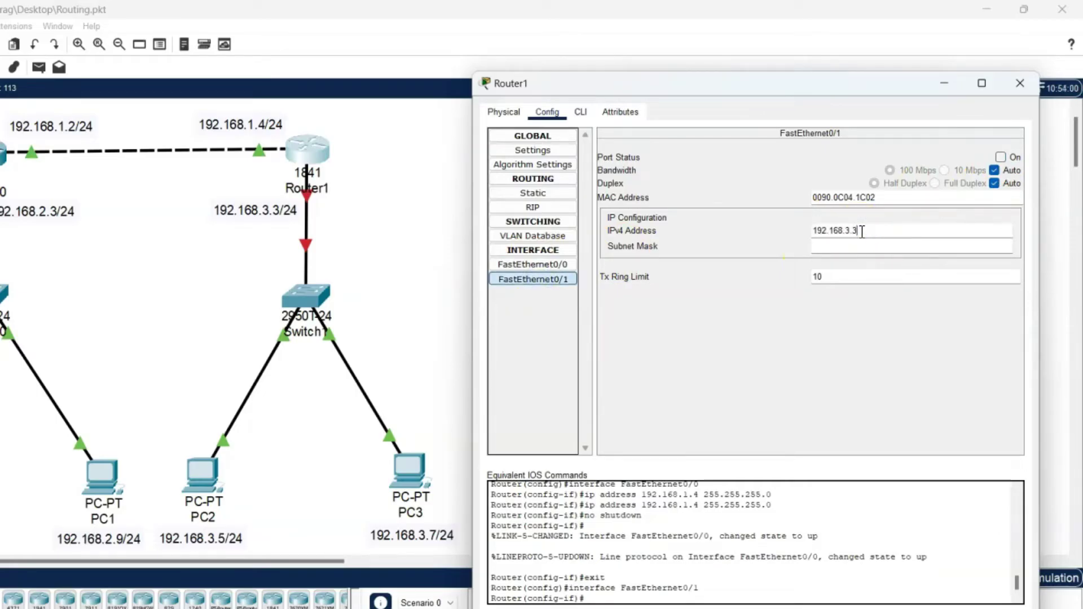
key(Tab)
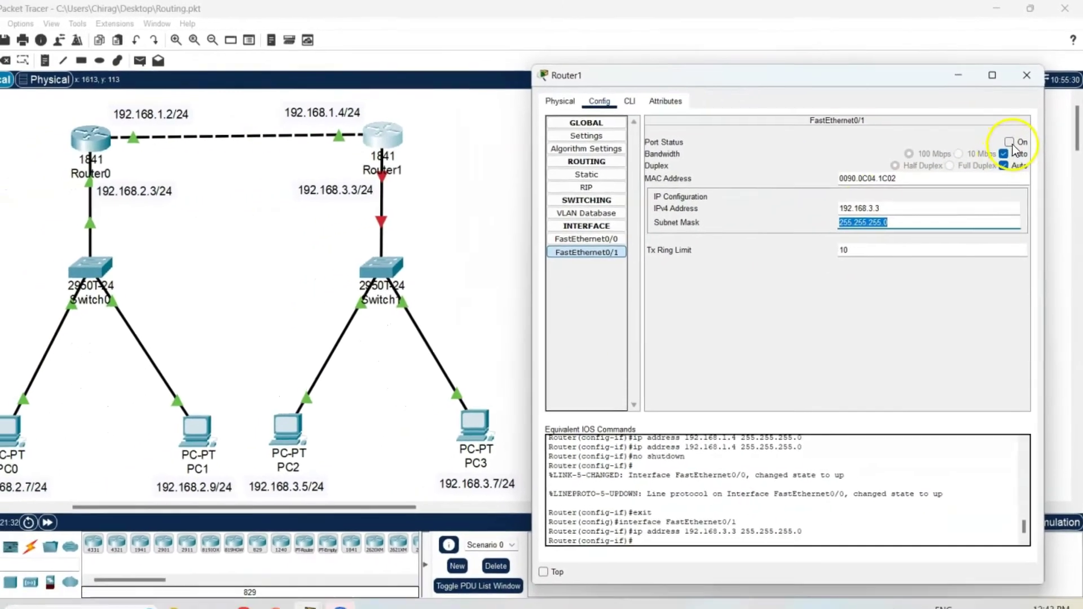
click(1011, 143)
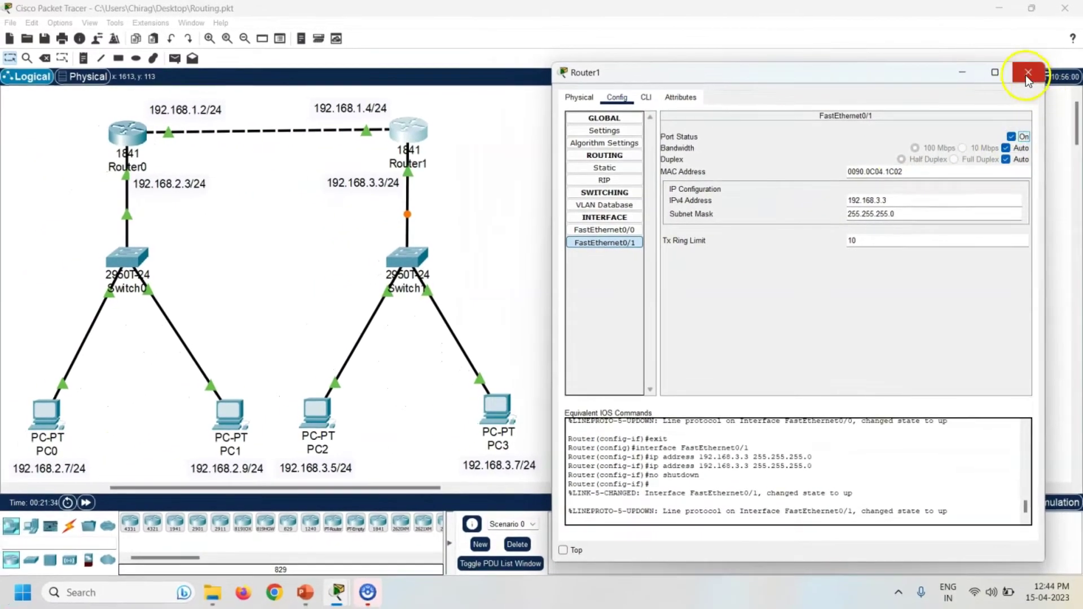
click(1026, 73)
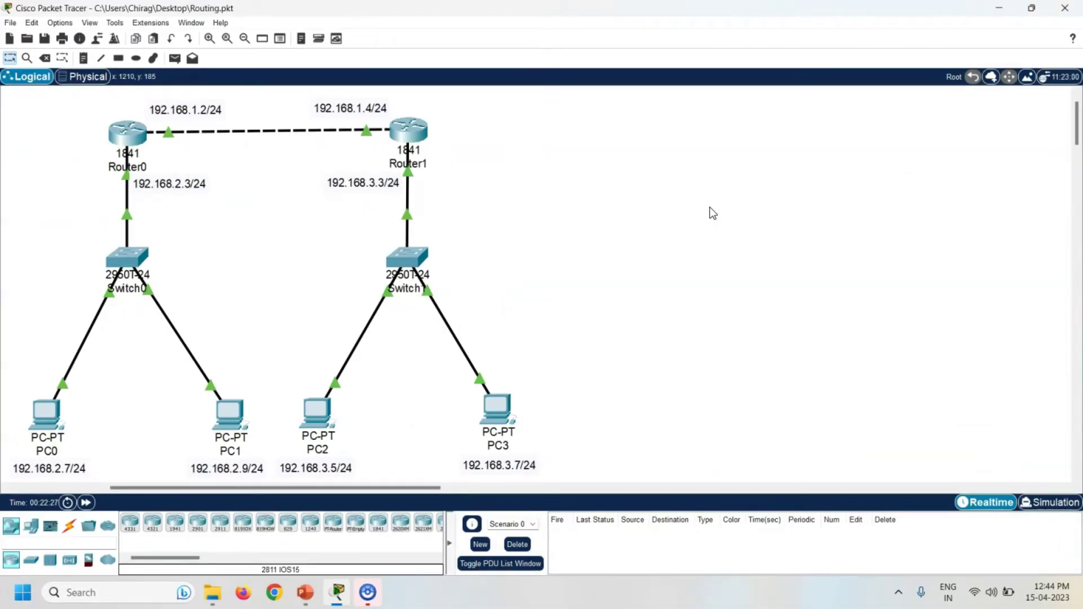
Test connectivity within the first LAN by sending a simple PDU from PC0 to PC1, and delete the test scenario
click(175, 58)
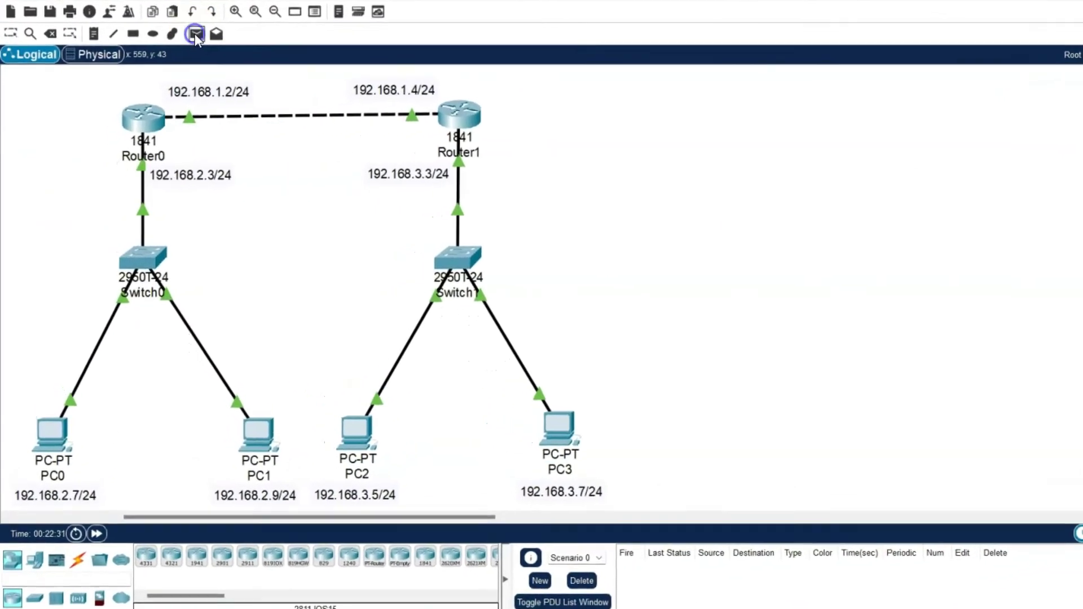
click(54, 435)
click(243, 426)
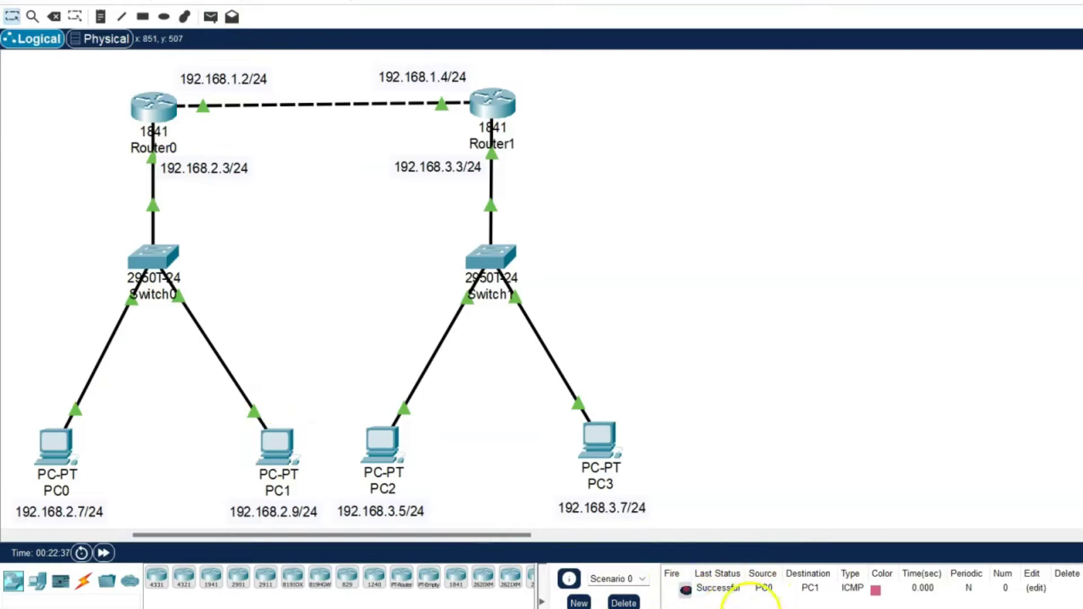
click(623, 602)
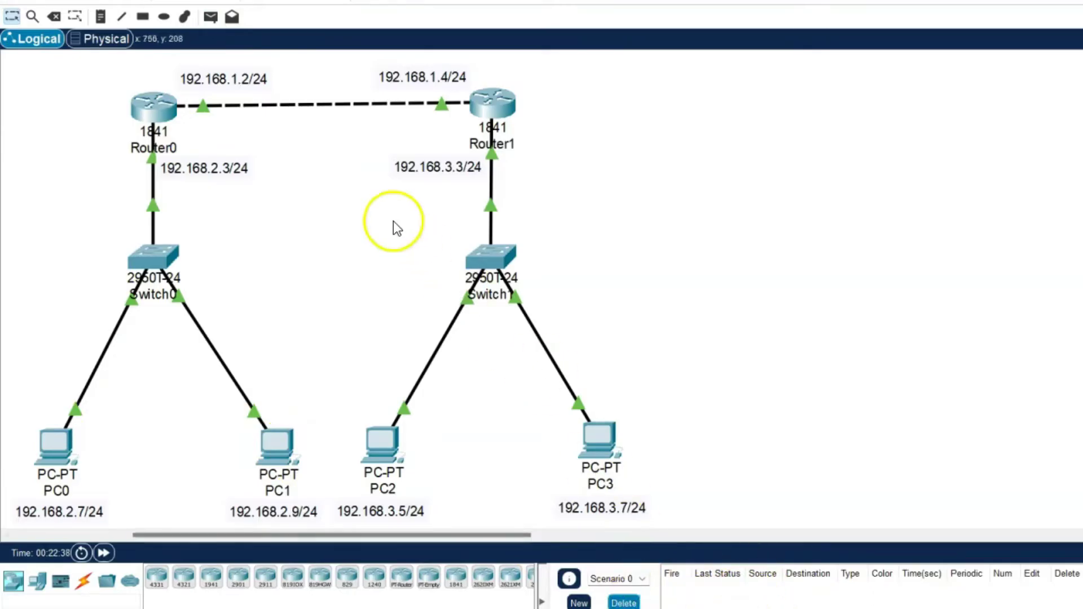
Test connectivity across the routers by sending a simple PDU from PC0 to PC2
click(210, 16)
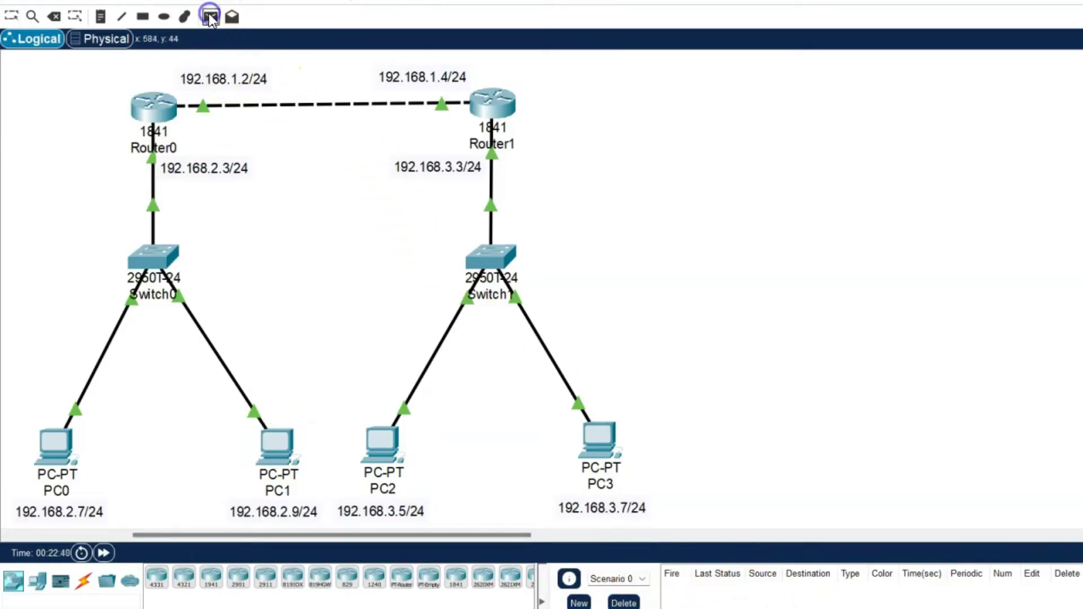
click(50, 439)
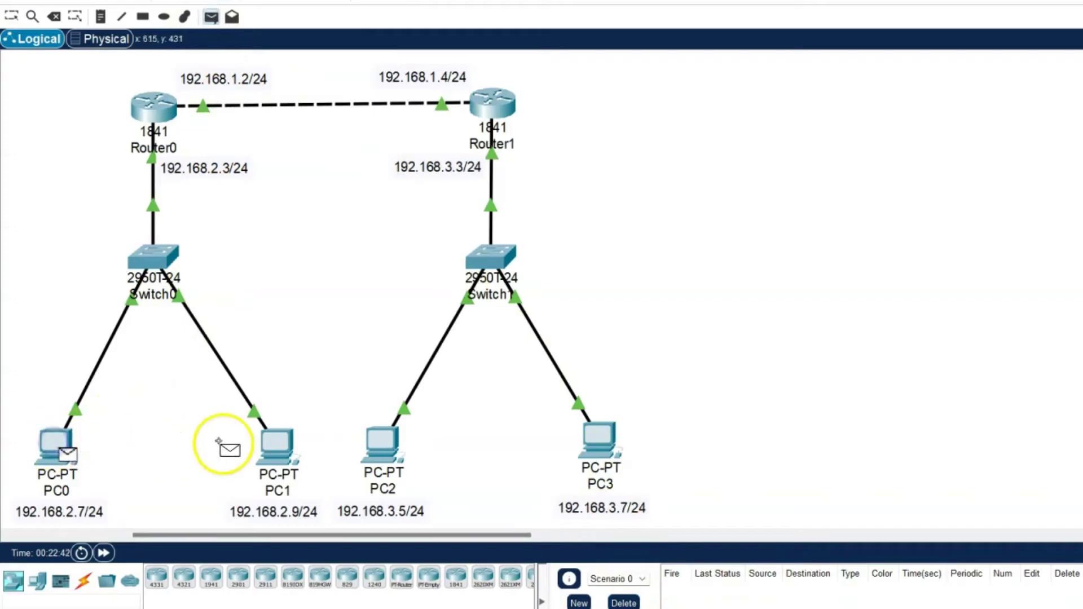
click(384, 442)
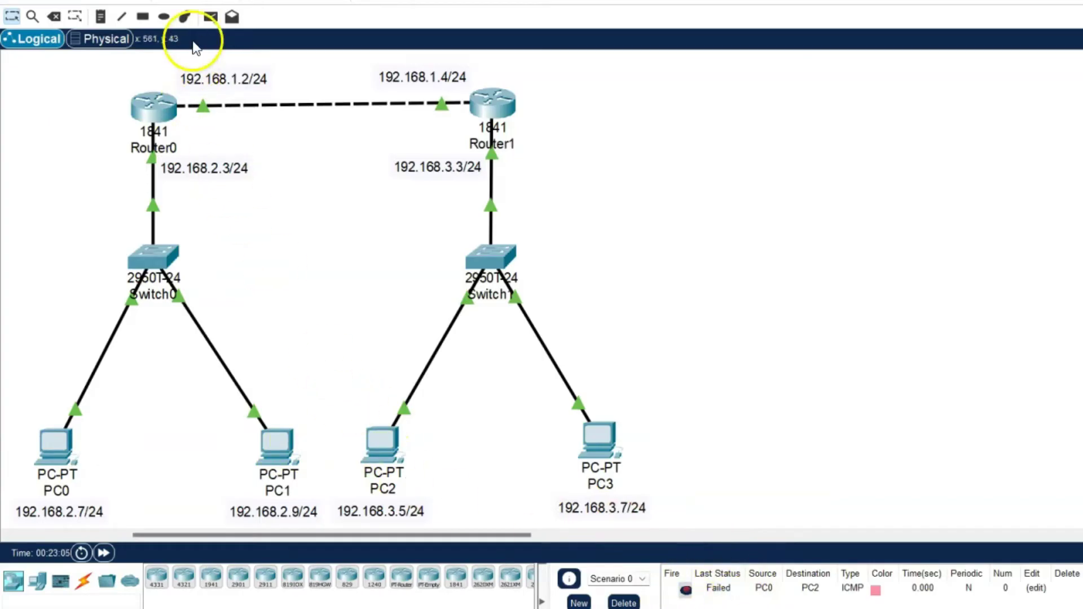
Send a second simple PDU across the two networks, from PC1 to PC3
click(210, 16)
click(274, 446)
click(601, 437)
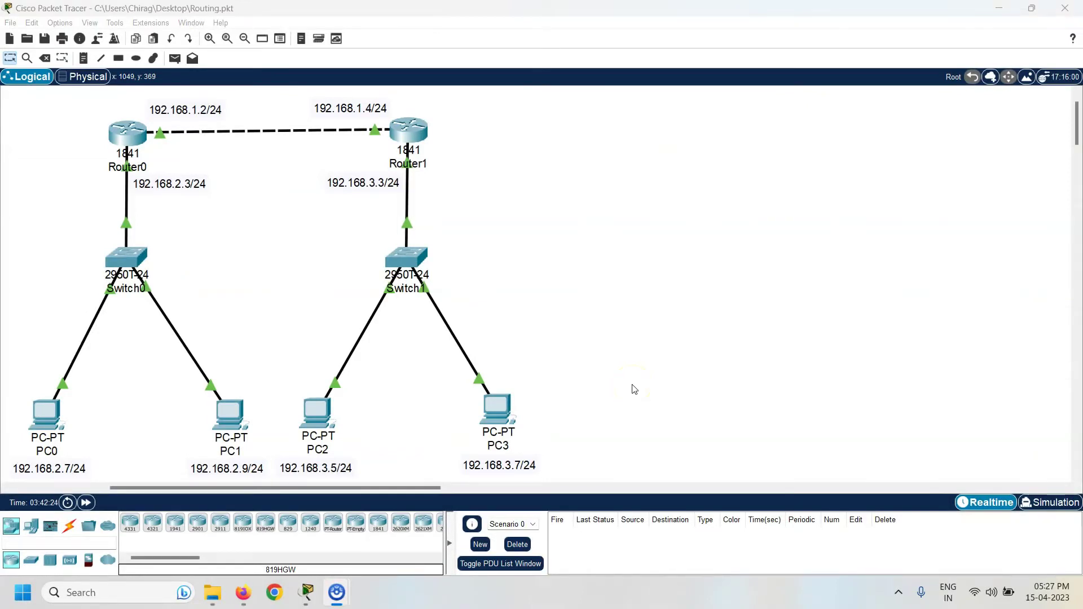
click(608, 423)
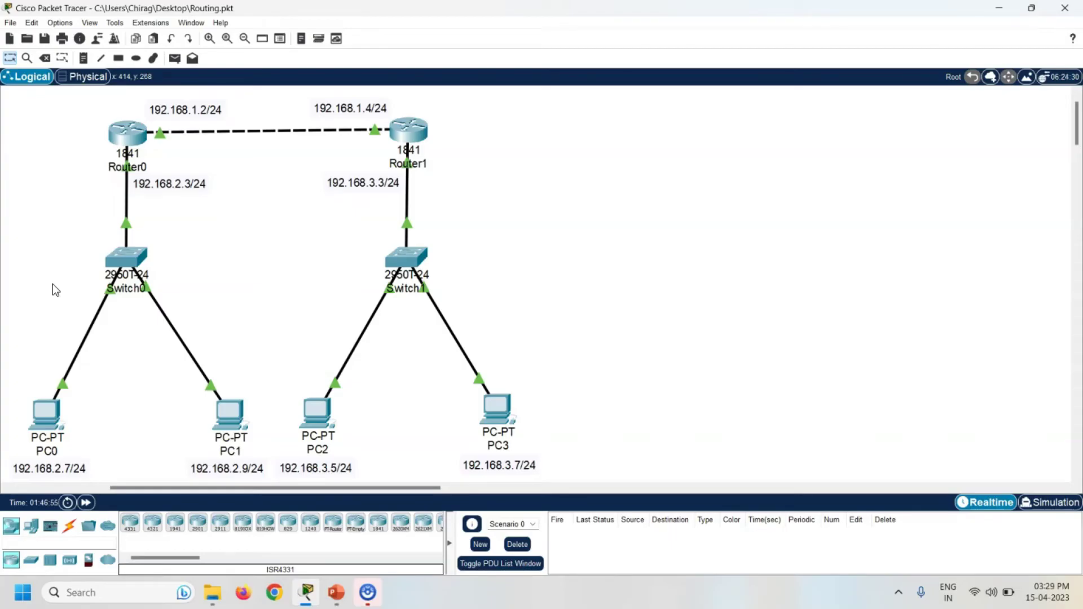
Add a static route on Router0 to network 192.168.3.0 with mask 255.255.255.0 and next hop 192.168.1.4
click(127, 132)
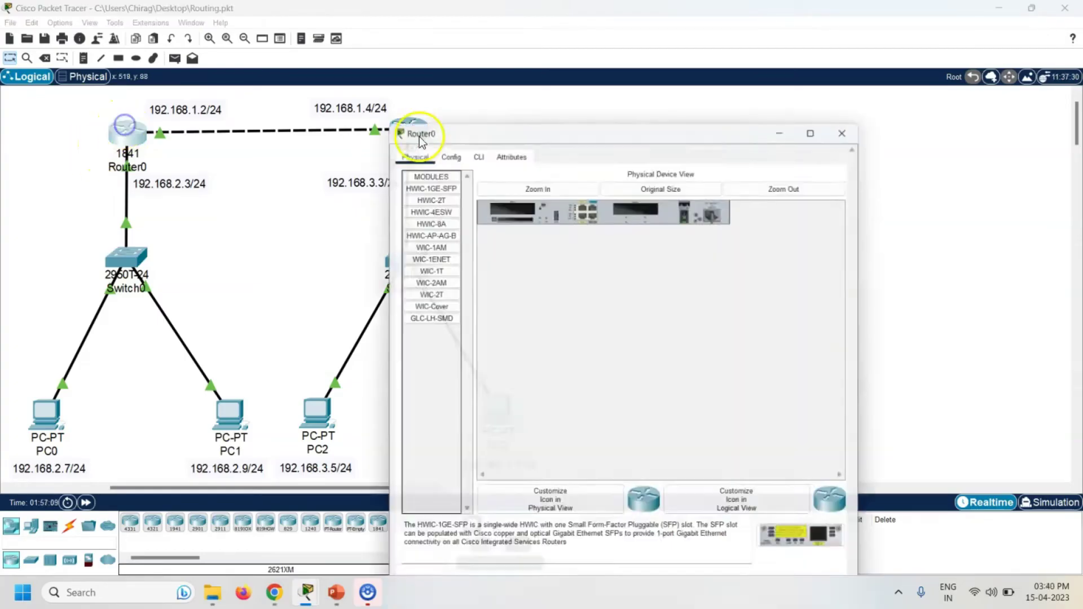
click(590, 89)
drag(589, 88, 756, 67)
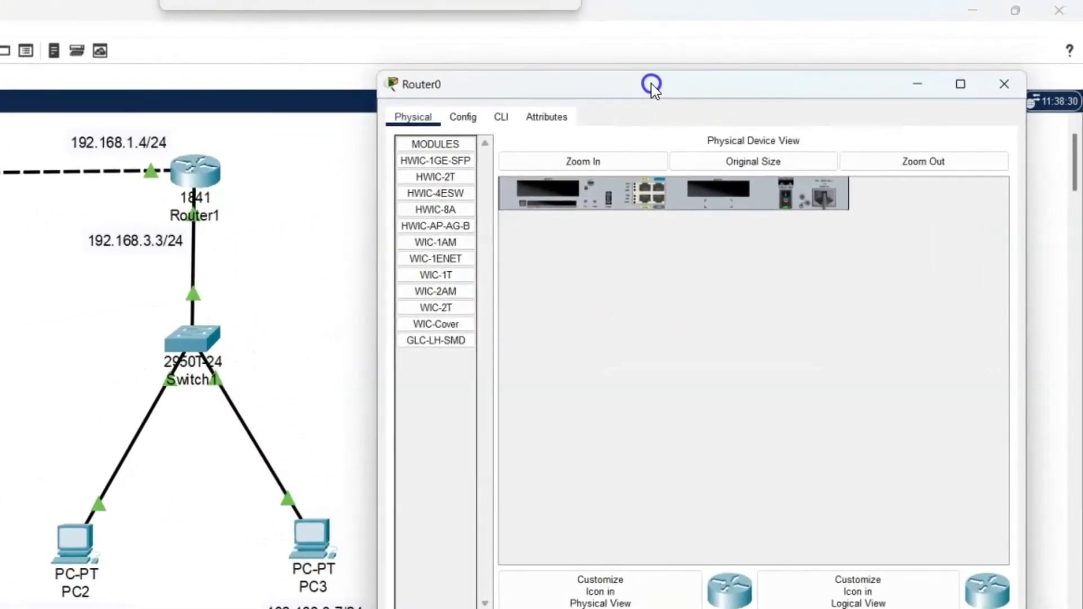
click(462, 117)
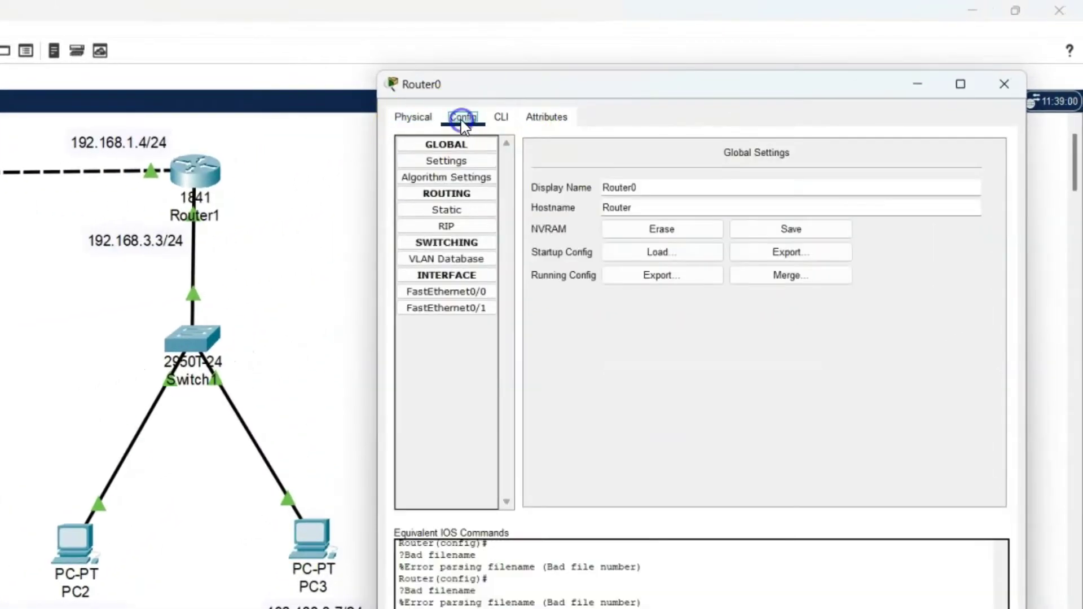
click(460, 211)
click(618, 170)
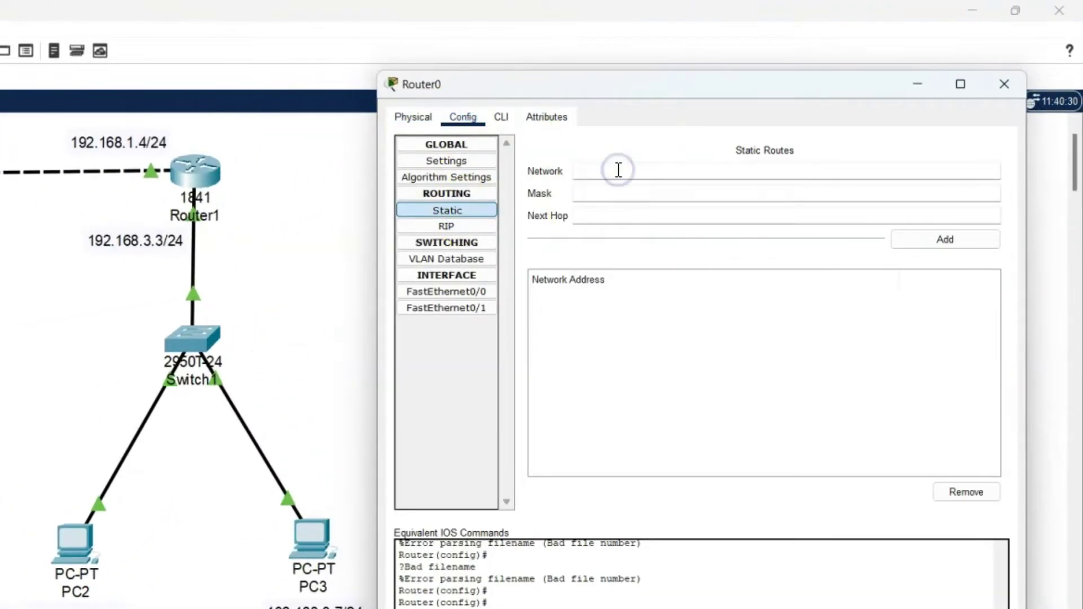
text(192.168)
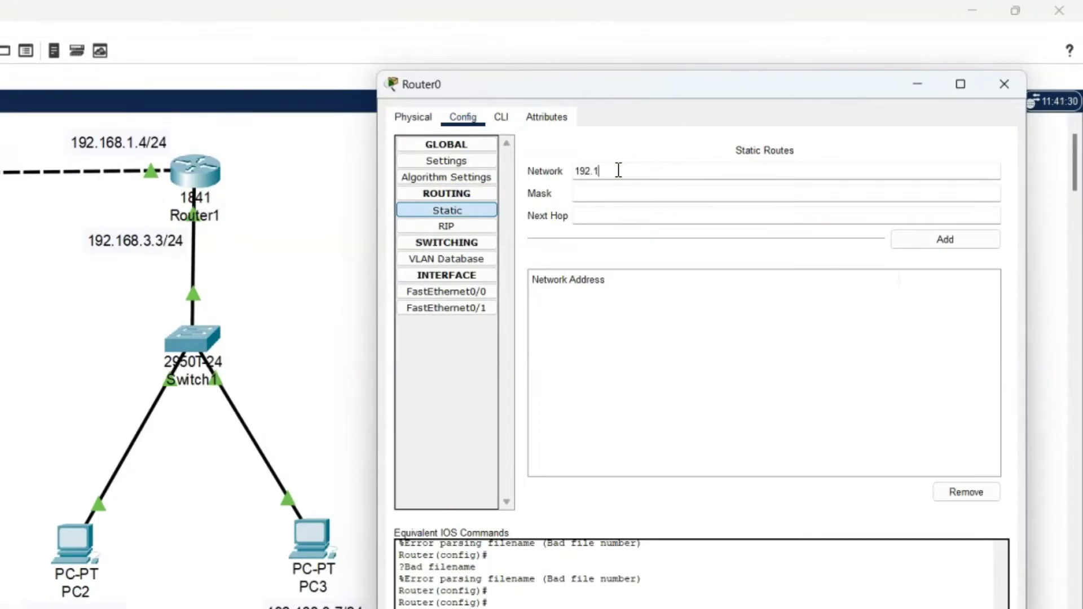
text(.3.0)
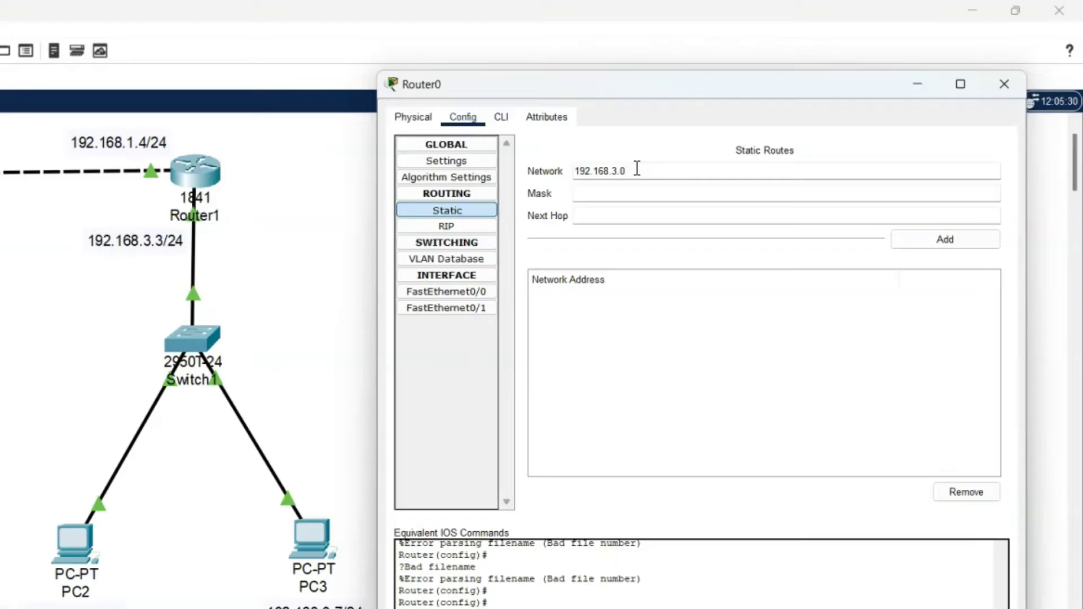
key(Tab)
text(255.25)
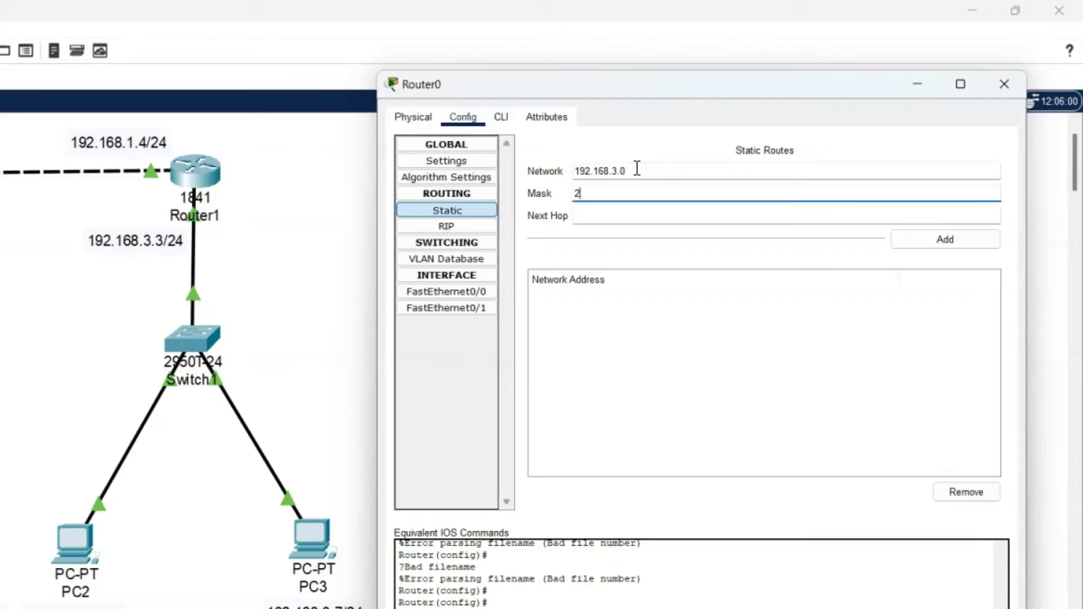
text(5.255.0)
key(Tab)
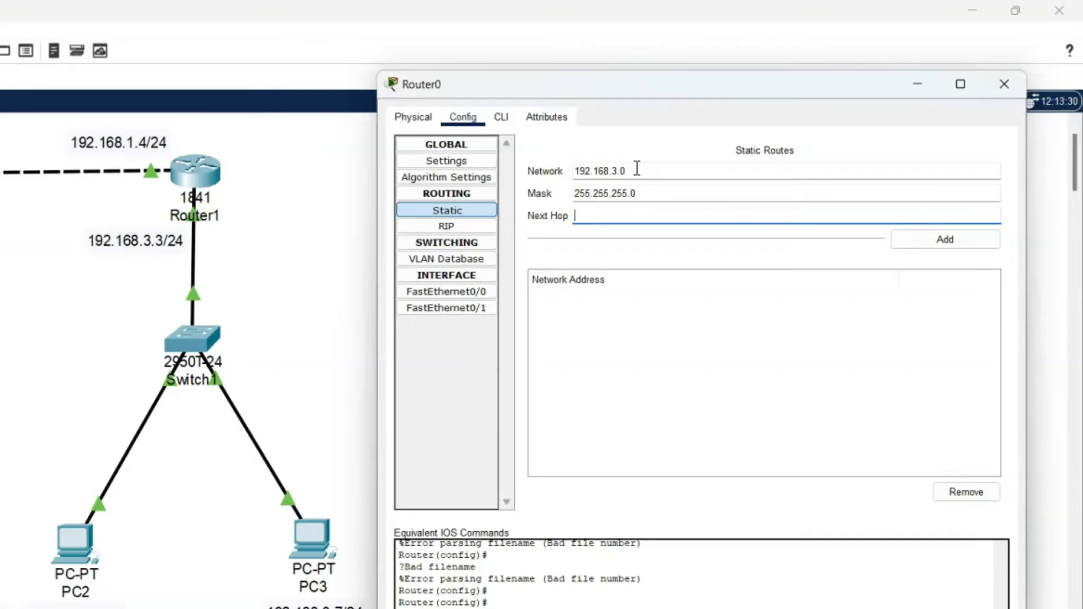
text(192.168.1.4)
click(959, 243)
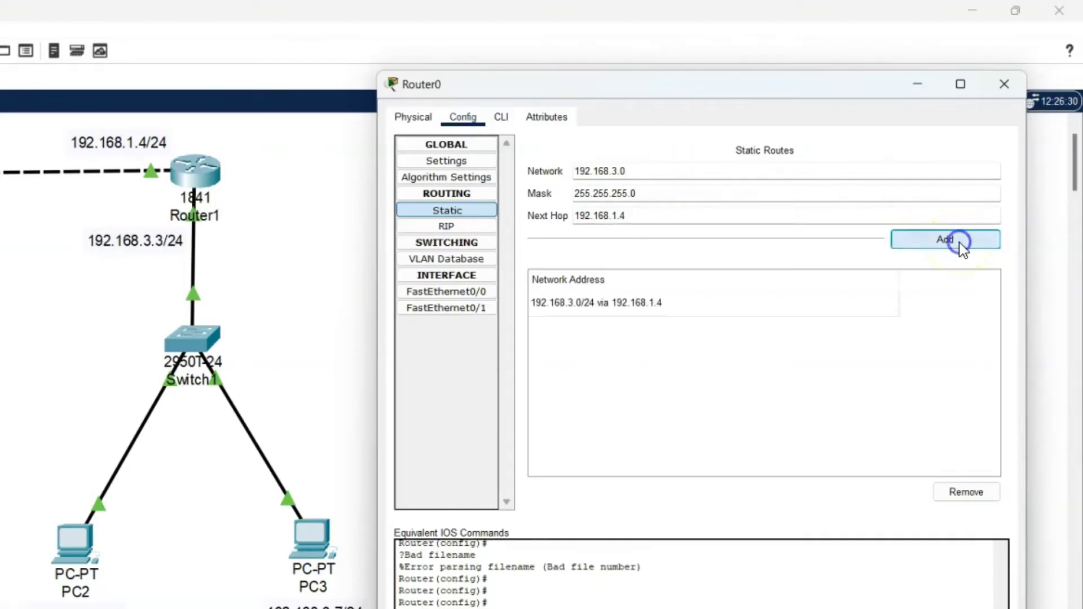
Save Router0's running configuration to NVRAM and close its window
click(458, 162)
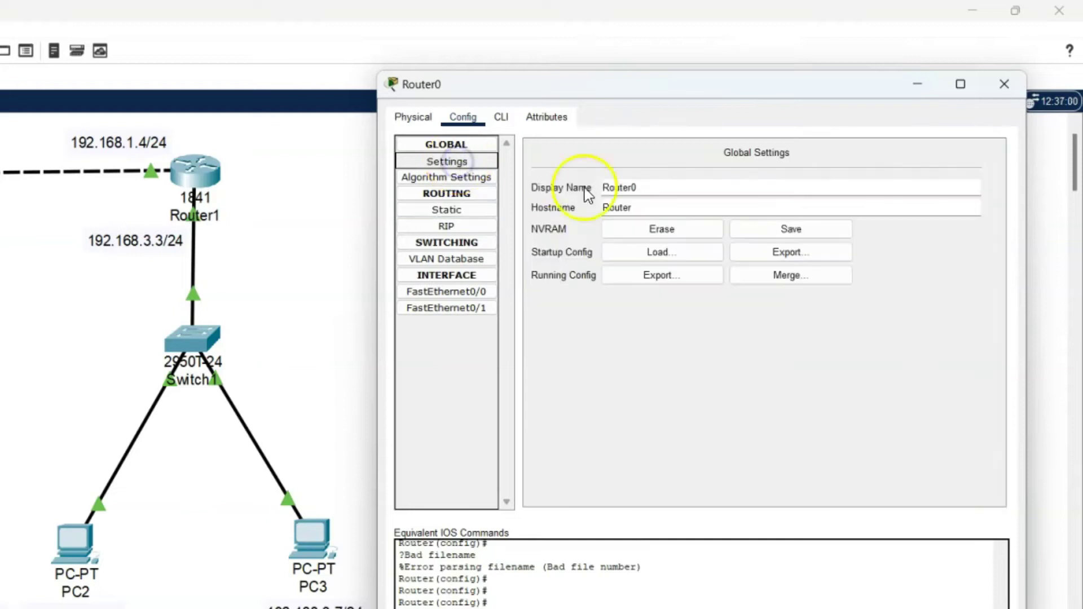
click(816, 231)
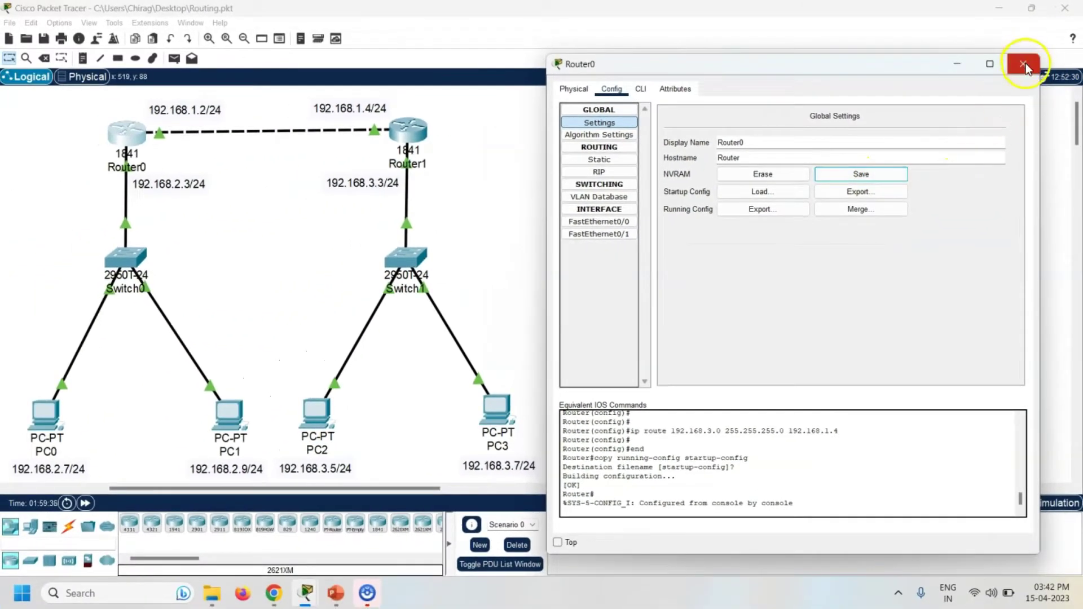
click(1024, 67)
Add a static route on Router1 to network 192.168.2.0 with mask 255.255.255.0 and next hop 192.168.1.2
click(415, 126)
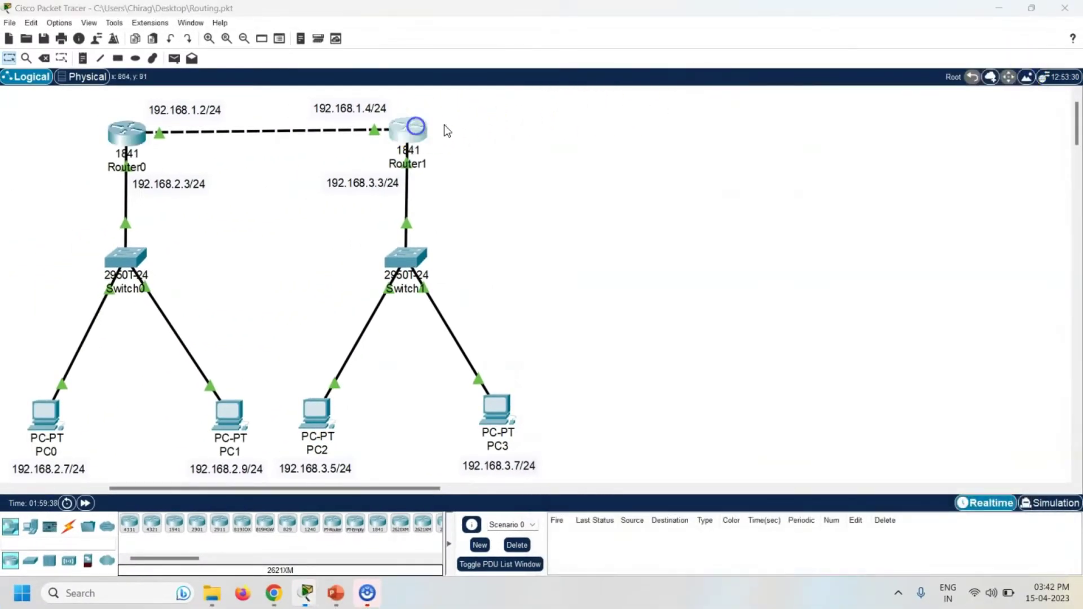
click(550, 101)
drag(554, 89, 699, 86)
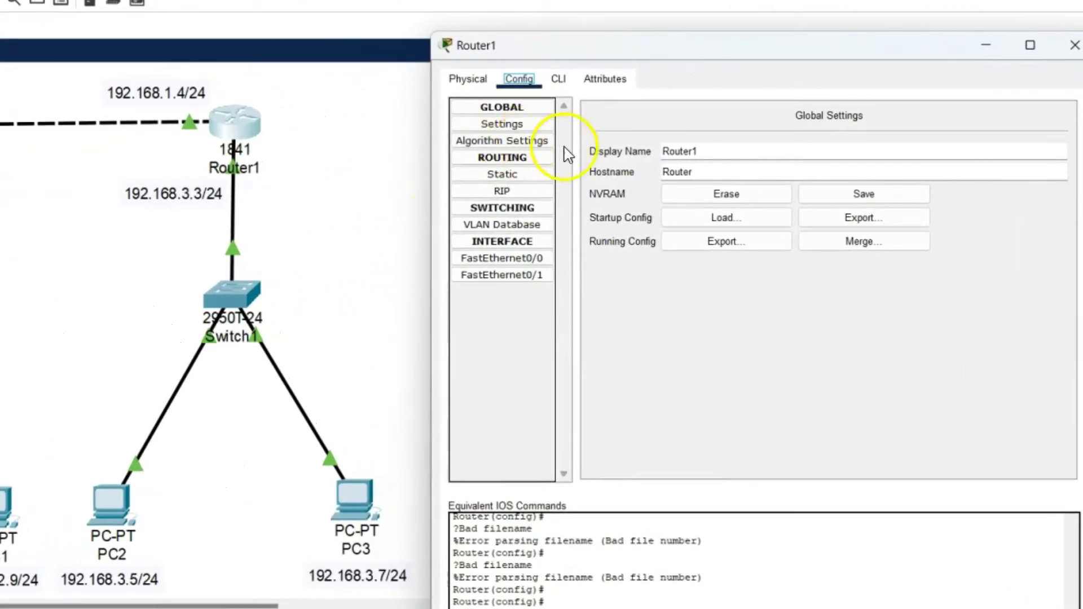
click(502, 176)
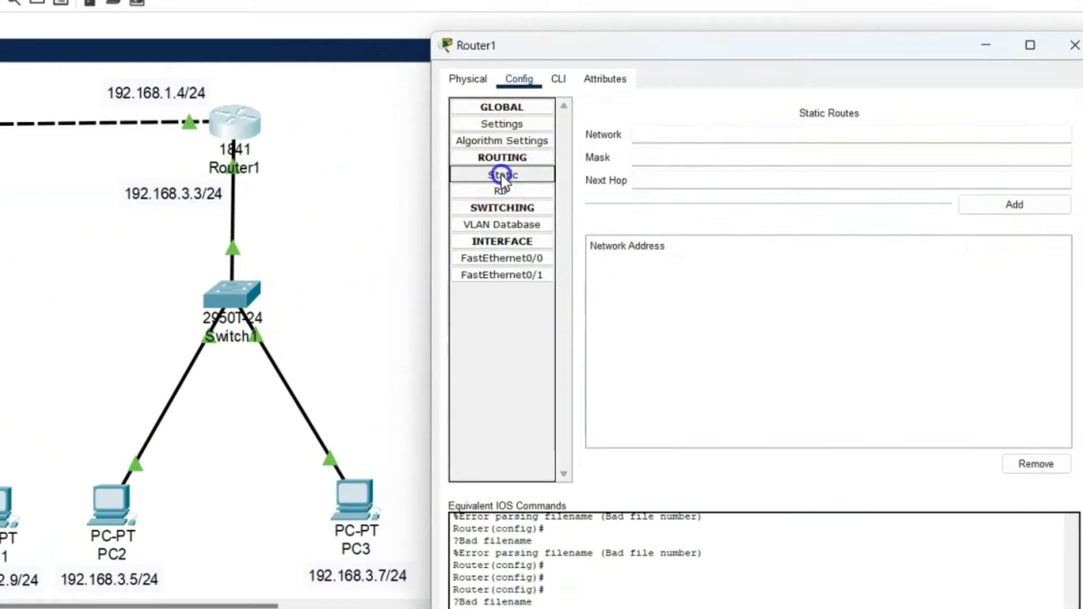
click(660, 142)
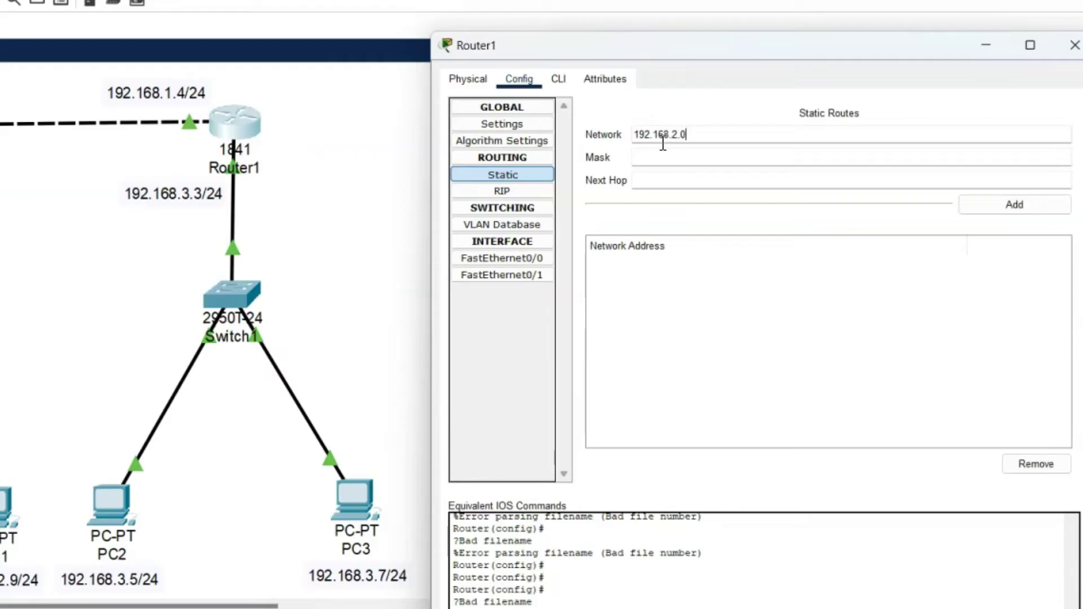
key(Tab)
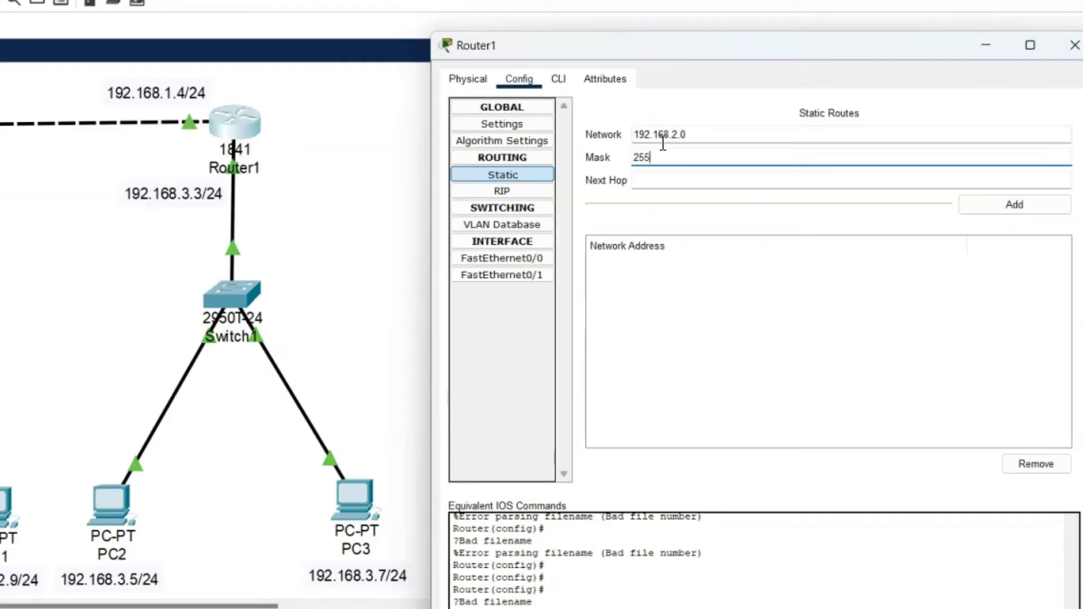
text(255.255.0)
key(Tab)
text(192.16)
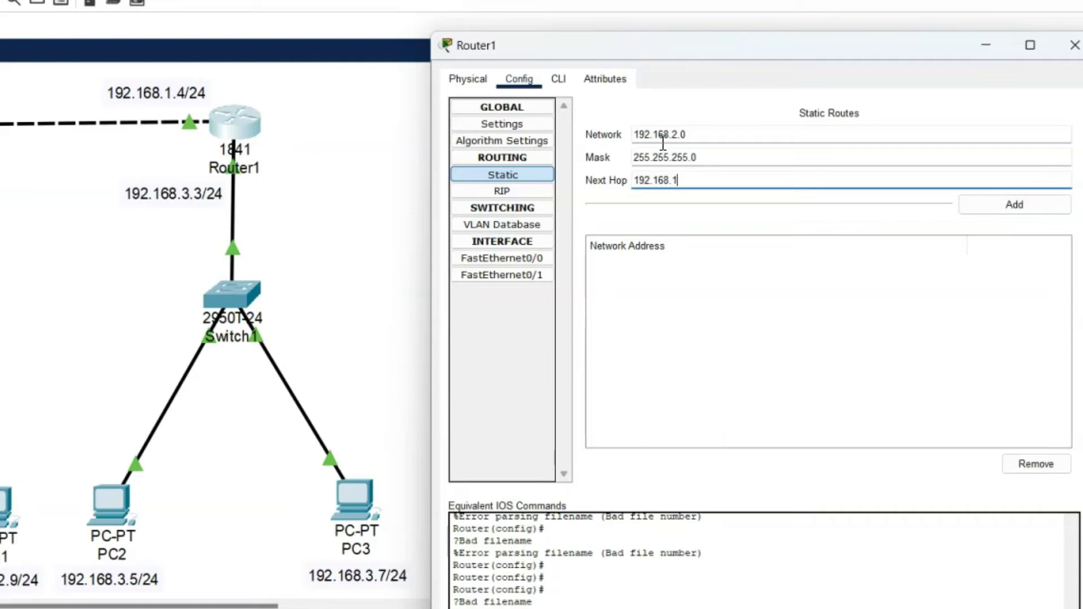
text(8.1.2)
click(1043, 211)
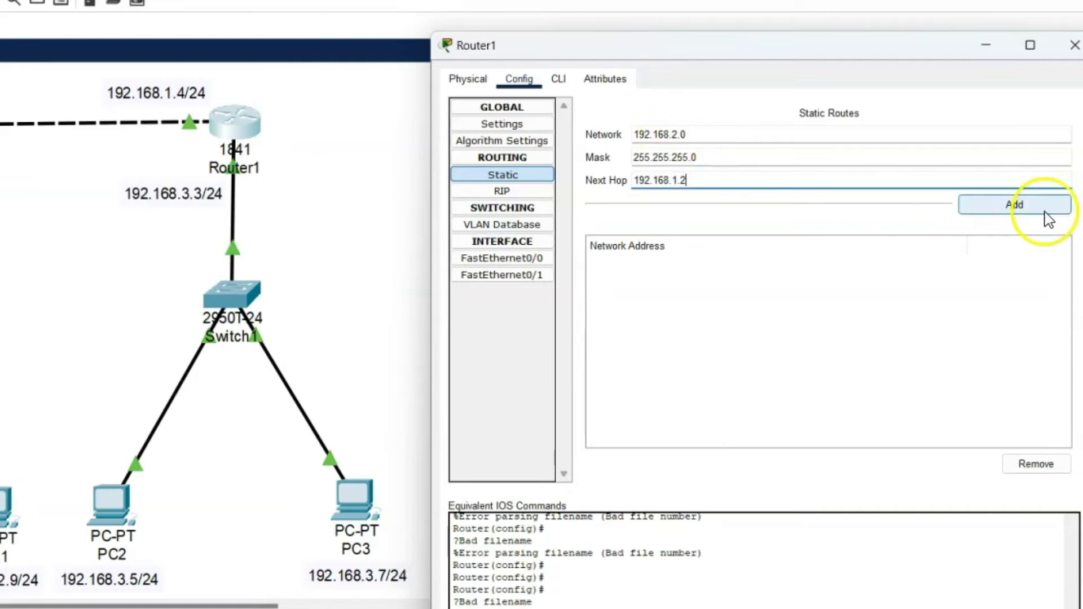
Save Router1's running configuration to NVRAM and close its window
click(511, 123)
click(869, 193)
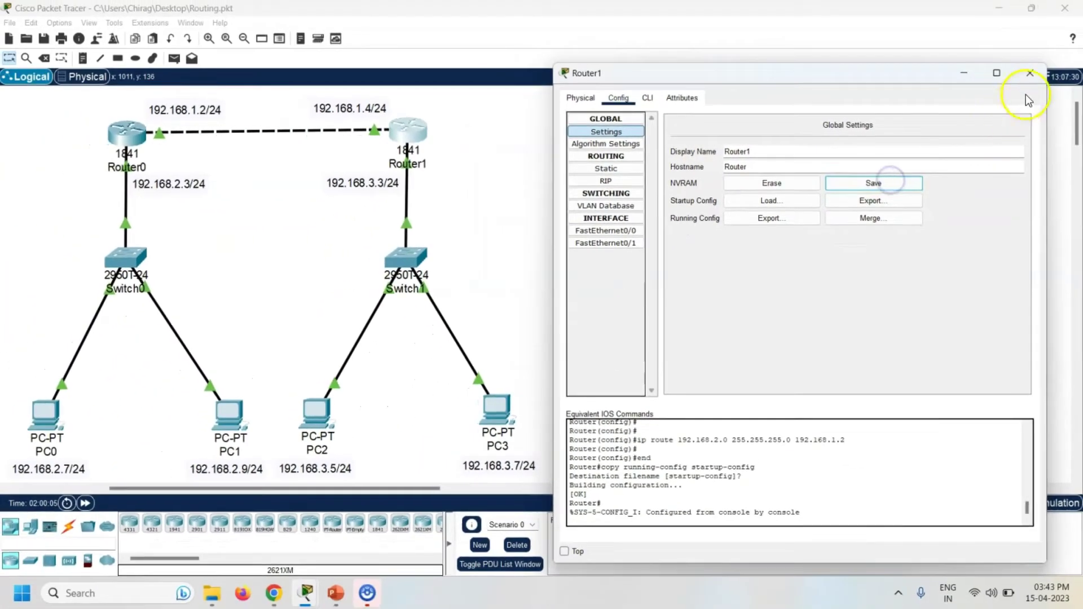
click(1030, 76)
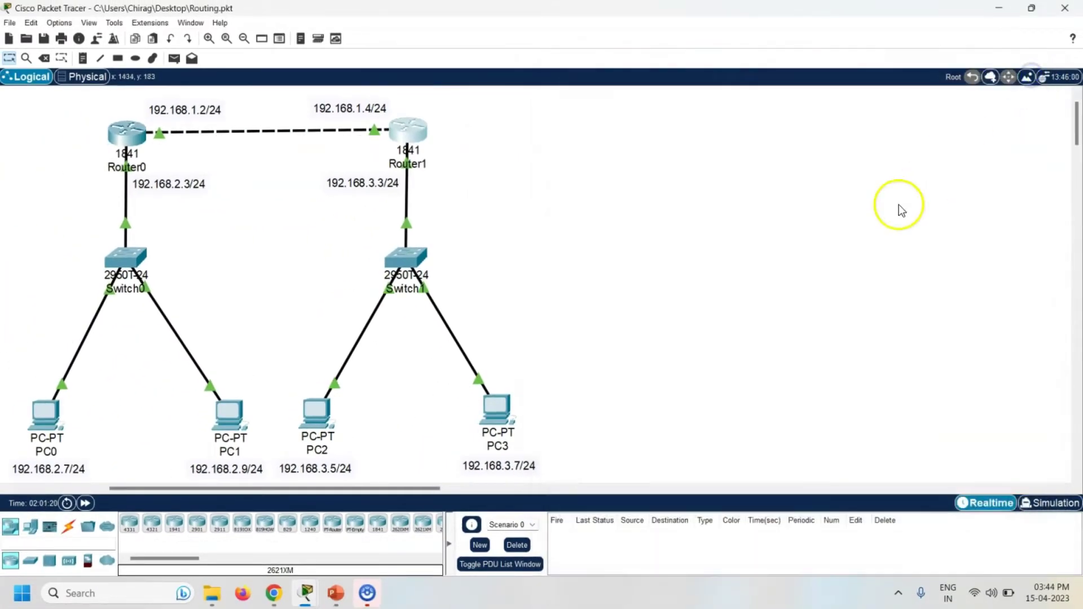
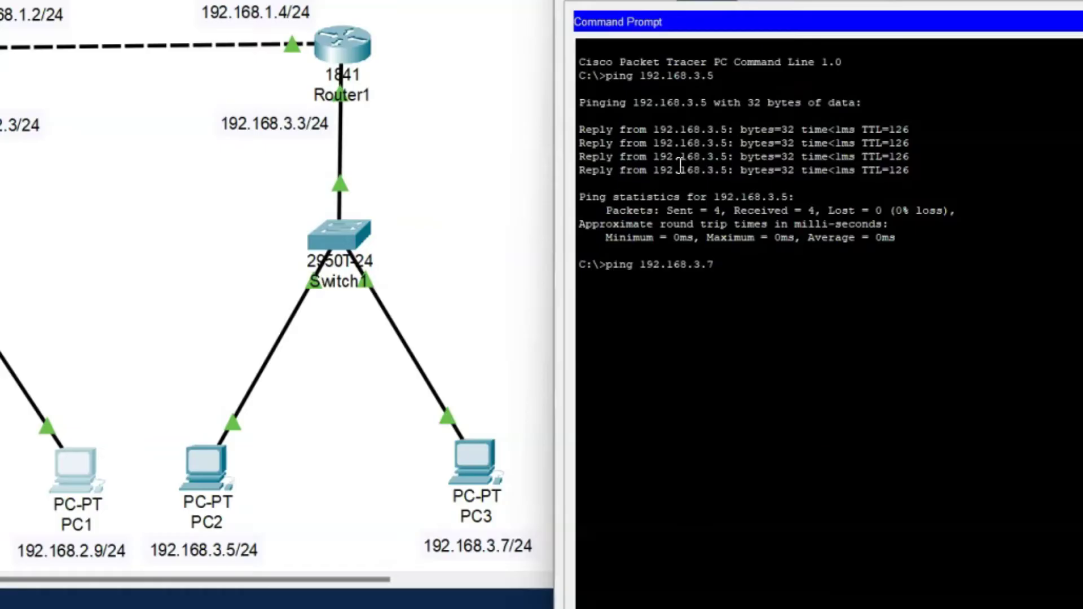
Ping 192.168.3.7 from PC1's command prompt, and close the PC1 window
key(Return)
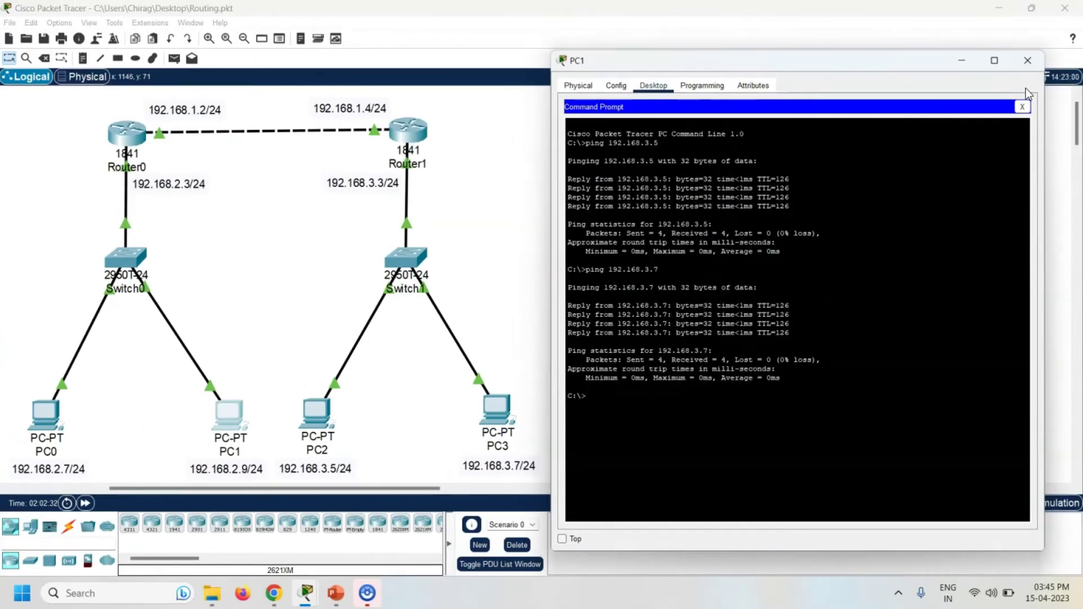
click(1026, 60)
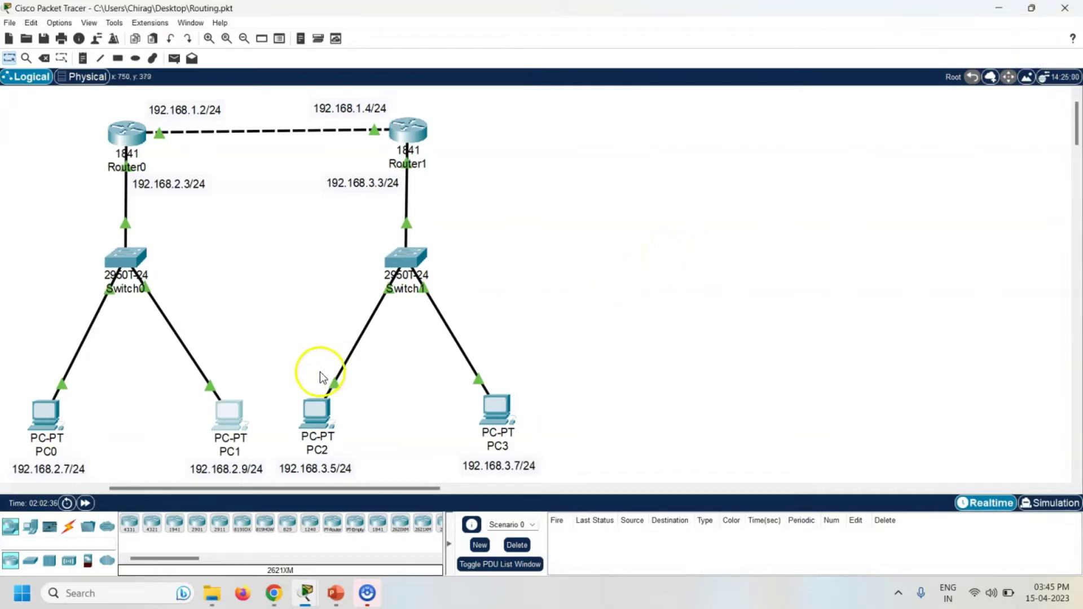
Ping PC0 at 192.168.2.7 from PC2's command prompt to test the route across the routers
click(315, 412)
drag(546, 94, 742, 53)
click(678, 80)
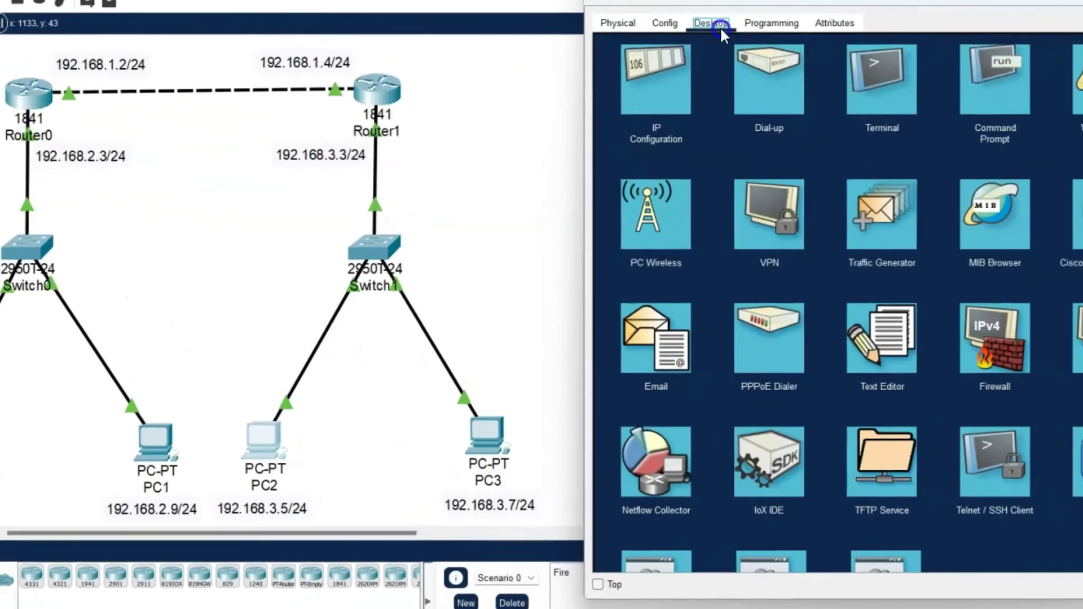
click(993, 82)
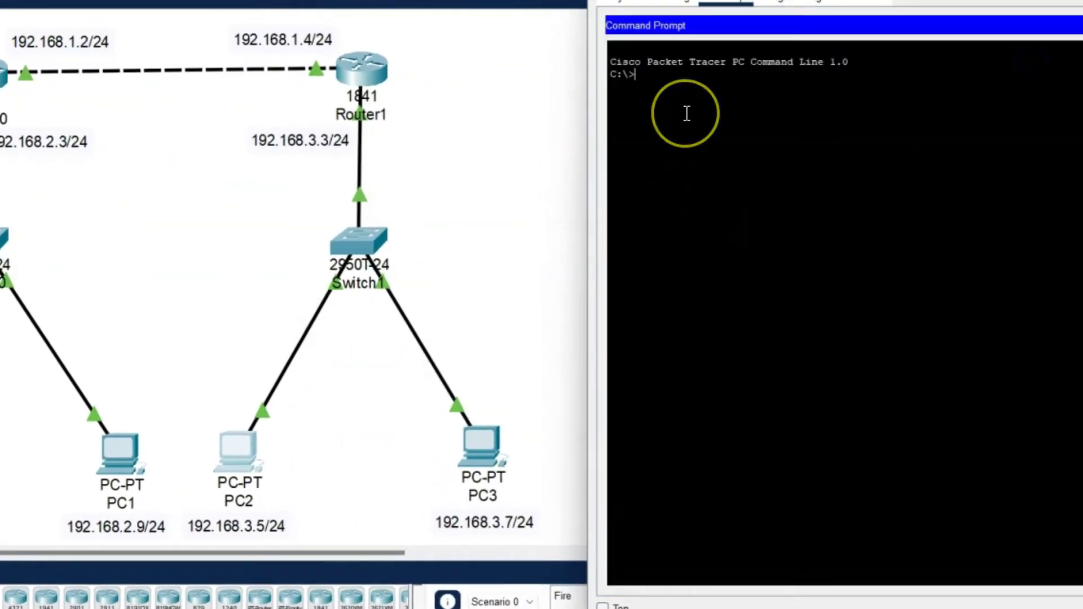
text(ping 19)
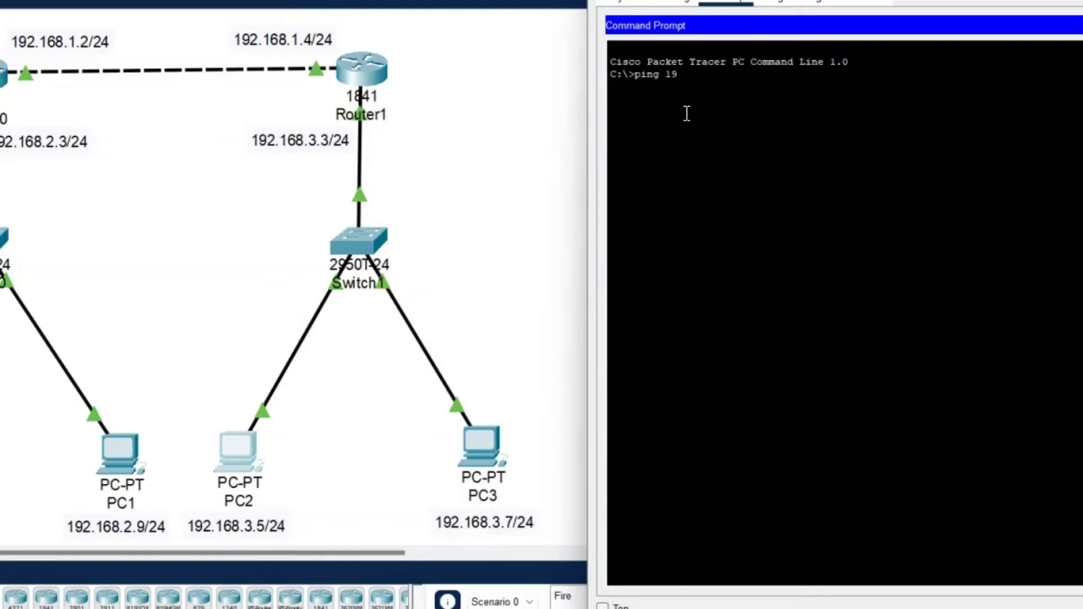
text(2.168.2.7)
key(Return)
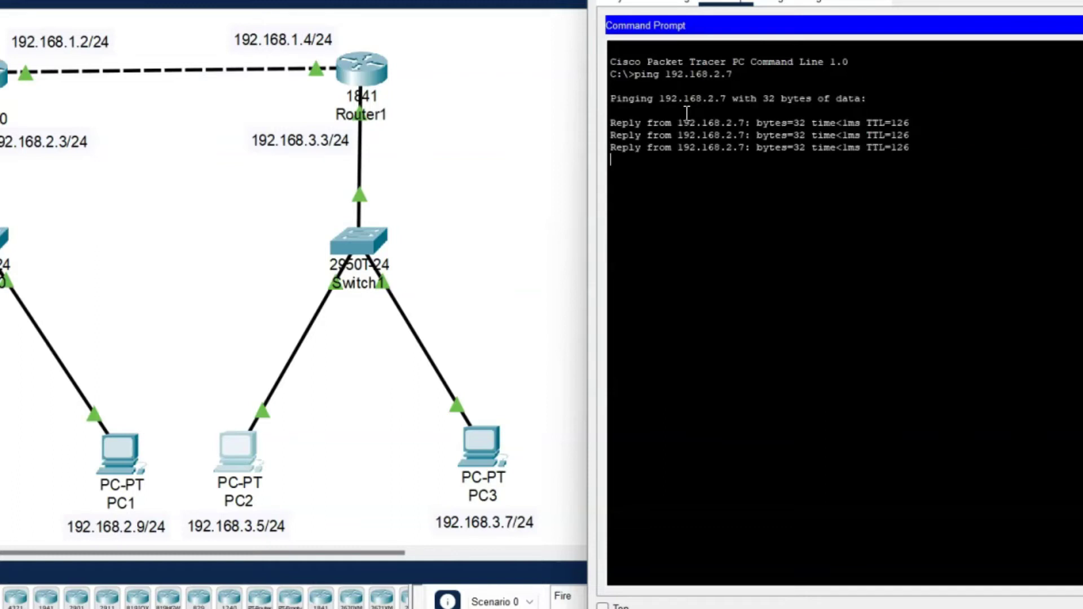
Ping PC1 at 192.168.2.9 from PC2's command prompt, and close the PC2 window
key(Up)
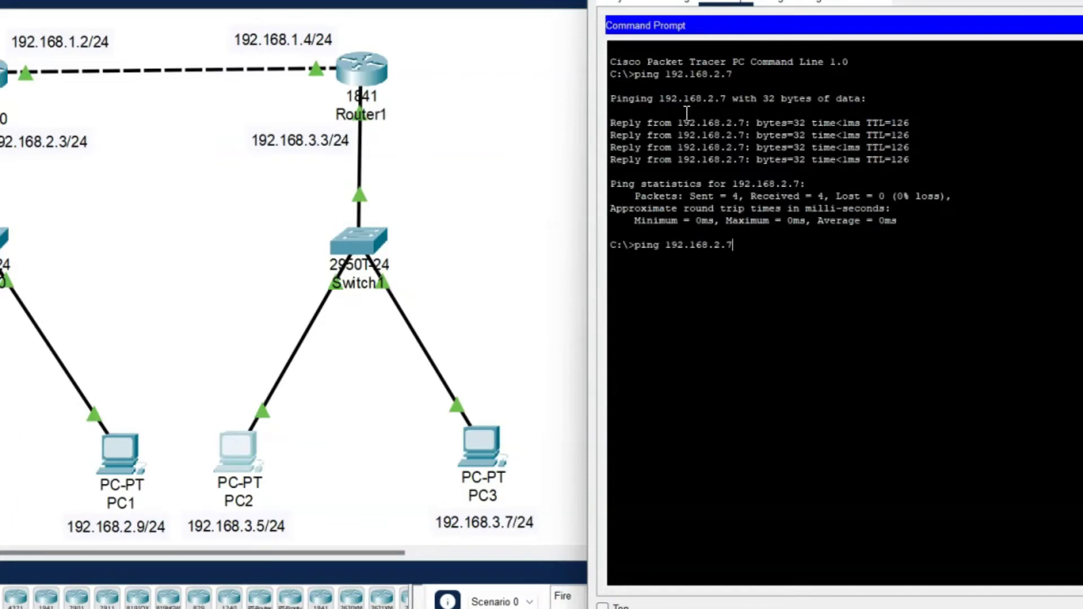
key(BackSpace)
text(9)
key(Return)
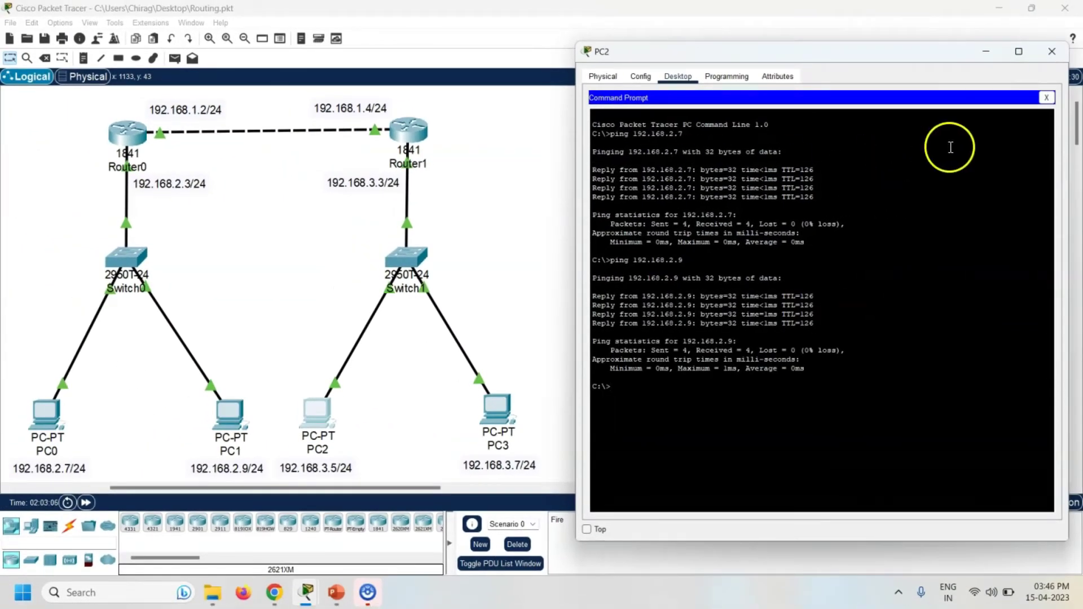
click(1053, 52)
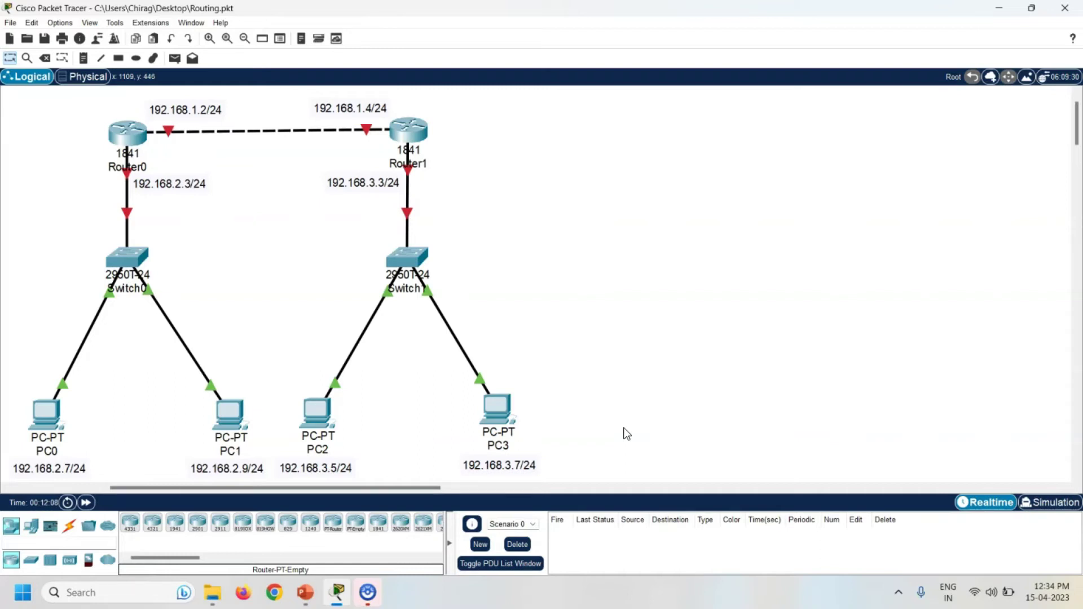
Assign PC0 the static IPv4 address 192.168.2.7 with subnet mask 255.255.255.0
click(38, 413)
drag(480, 83, 658, 69)
click(623, 93)
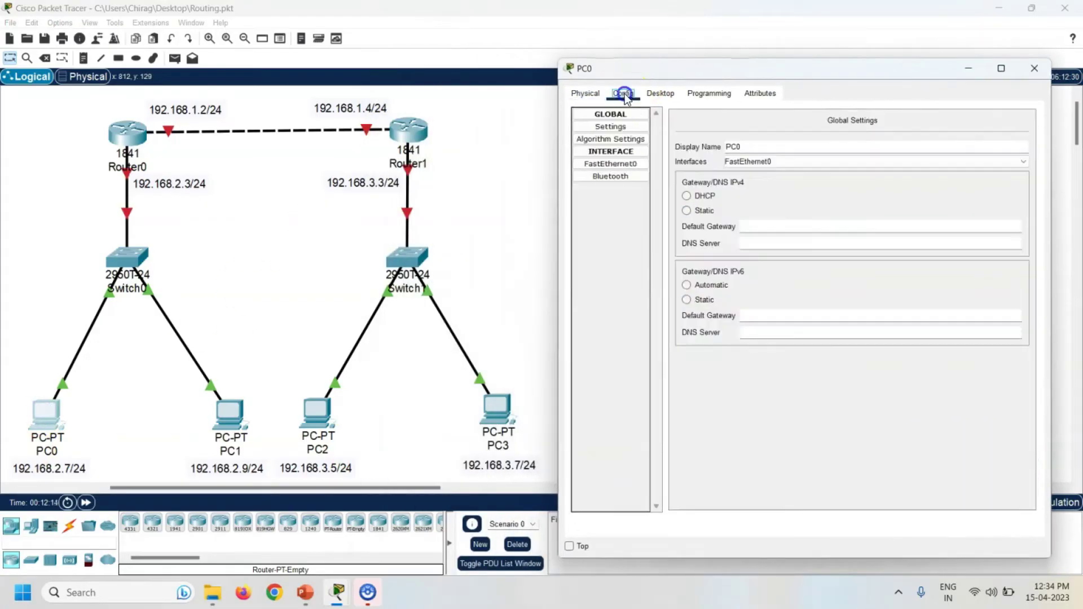
click(659, 93)
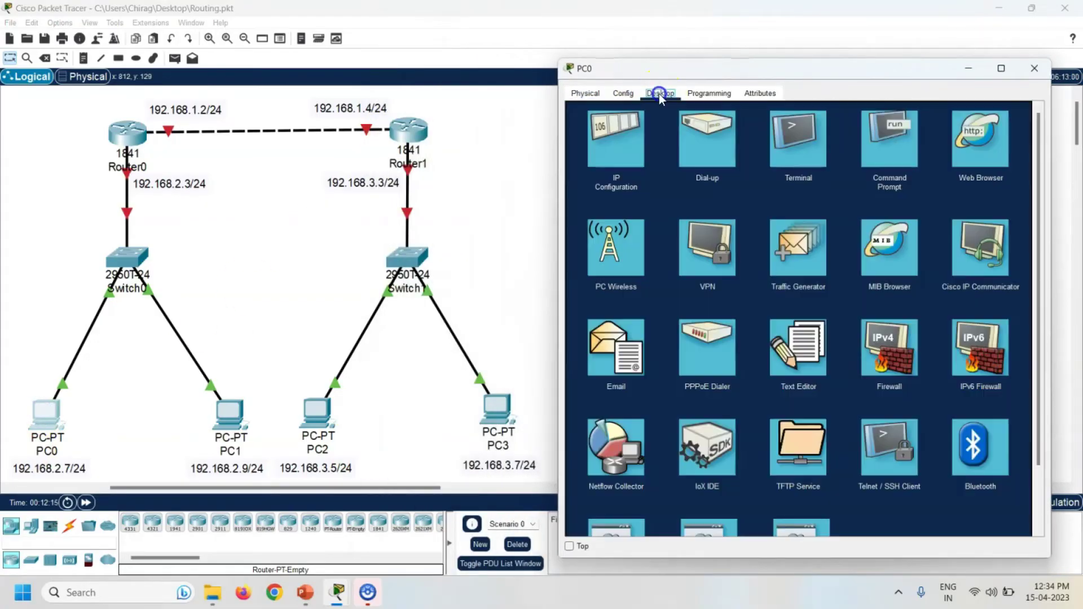
click(622, 133)
click(744, 179)
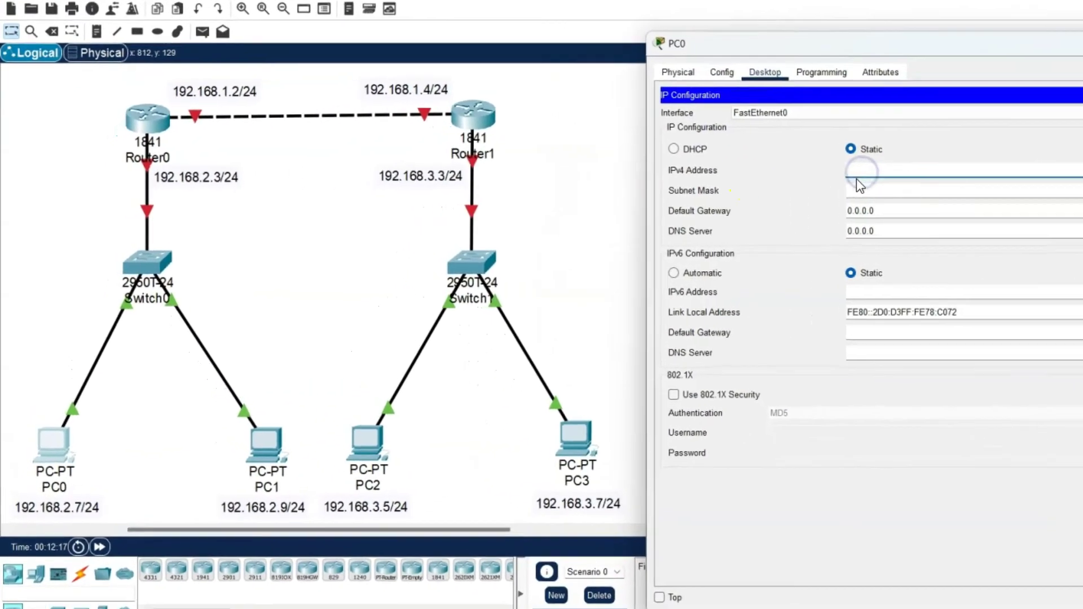
text(192.168)
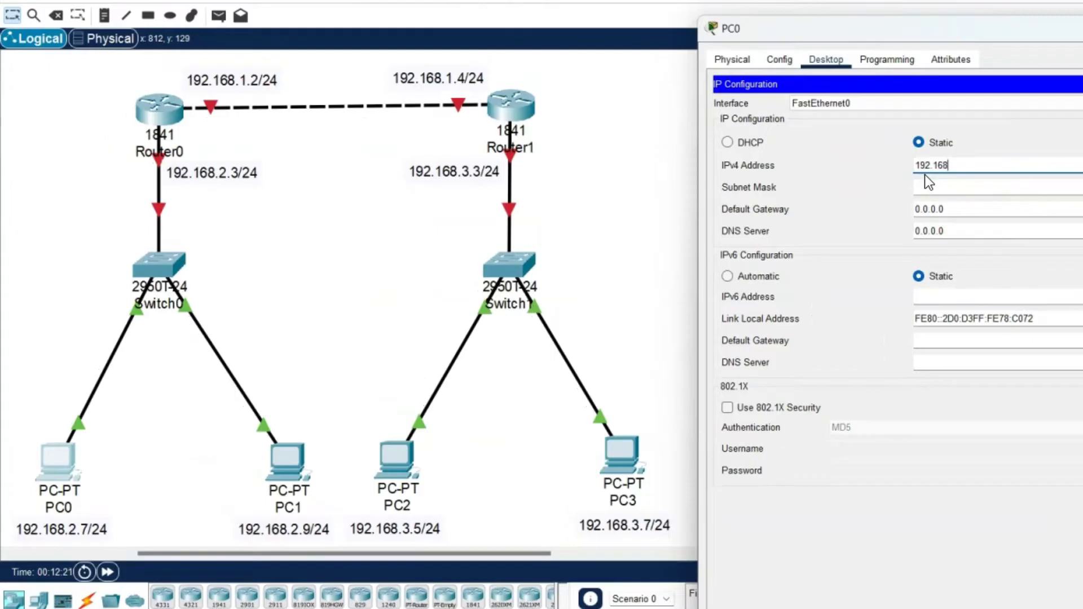
text(.2.7)
key(Tab)
Set PC0's default gateway to 192.168.2.3 and close its window
key(Tab)
text(192.16)
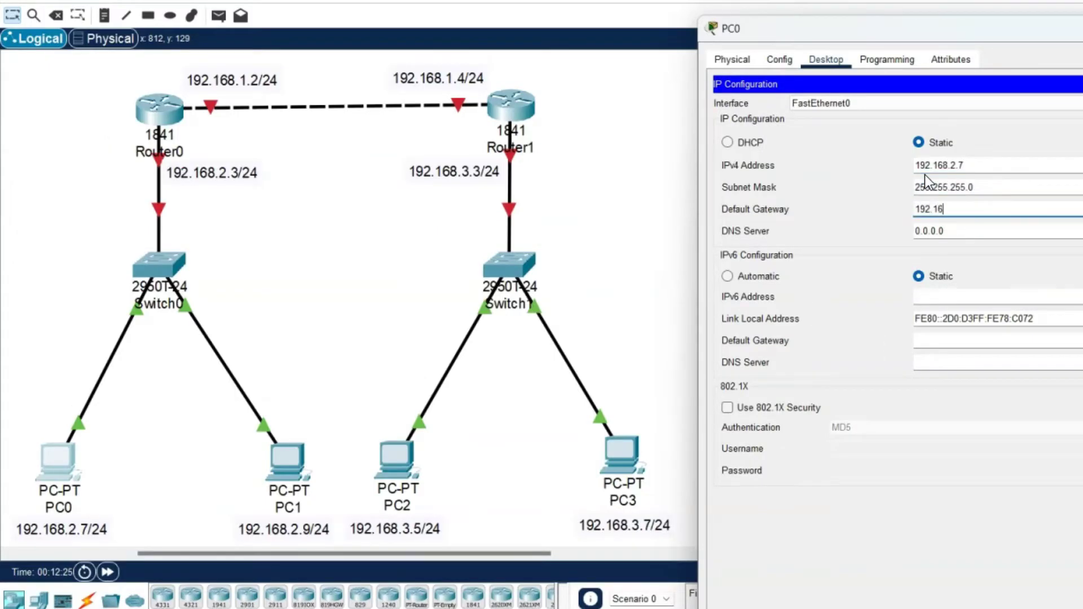
text(8.2.3)
key(alt+F4)
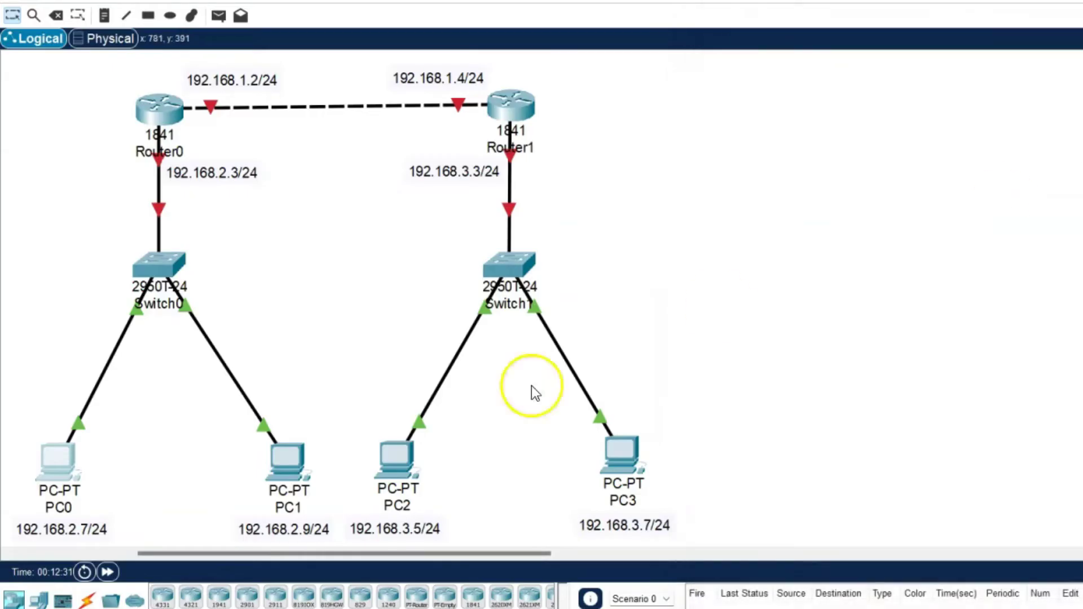
Assign PC1 the static IPv4 address 192.168.2.9 with subnet mask 255.255.255.0
click(285, 466)
drag(738, 99, 962, 9)
click(855, 44)
click(825, 35)
click(767, 83)
click(920, 117)
click(940, 141)
text(1)
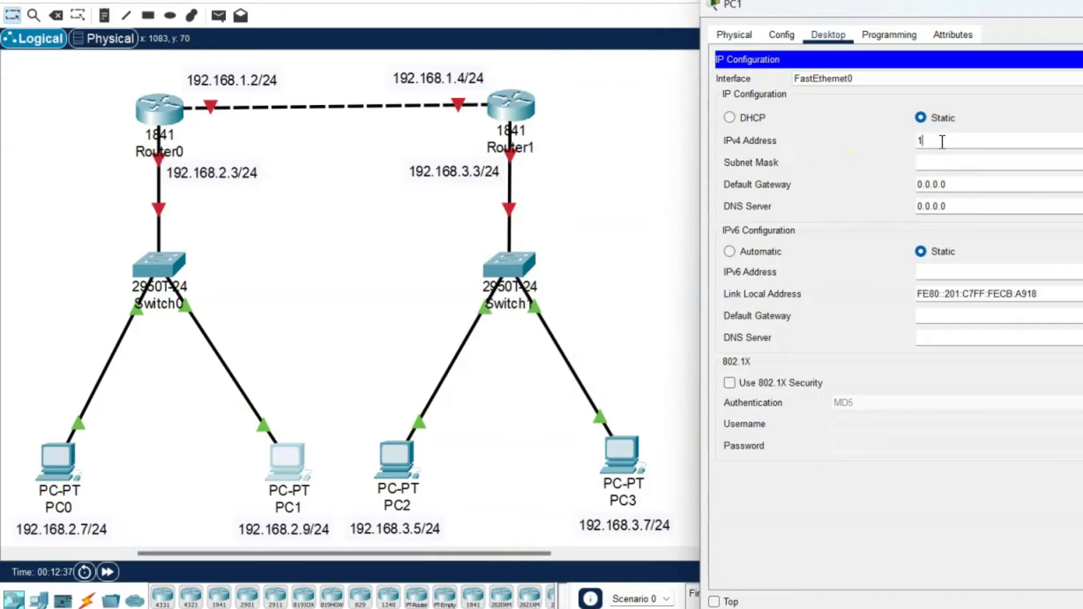
text(92.168.2.9)
key(Tab)
Set PC1's default gateway to 192.168.2.3 and close its window
key(Tab)
text(192.168)
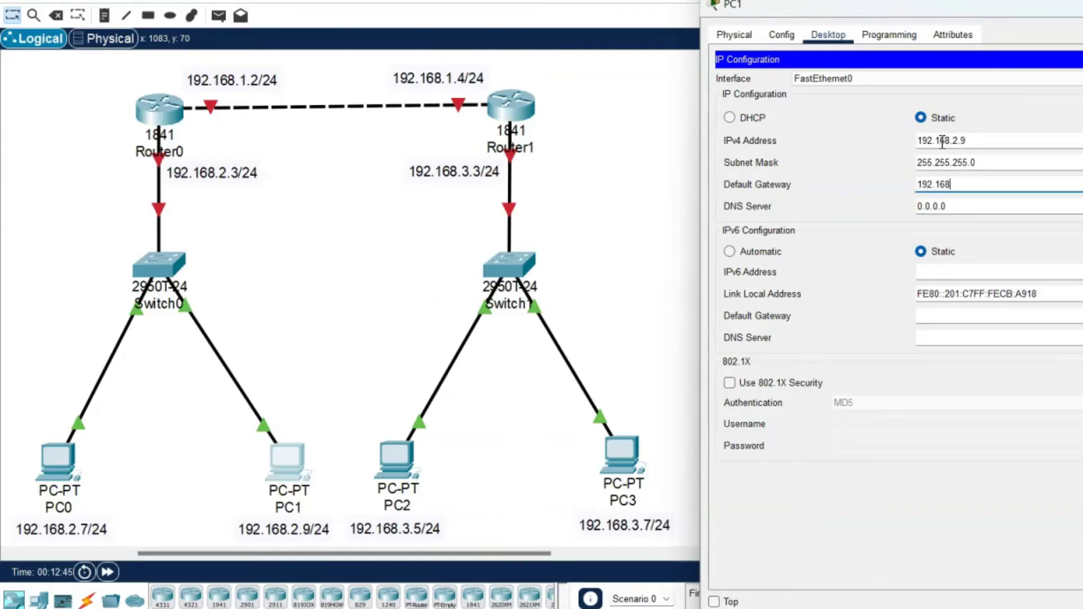
text(.2.3)
click(1072, 2)
Assign PC2 the static IPv4 address 192.168.3.5 with subnet mask 255.255.255.0
click(401, 435)
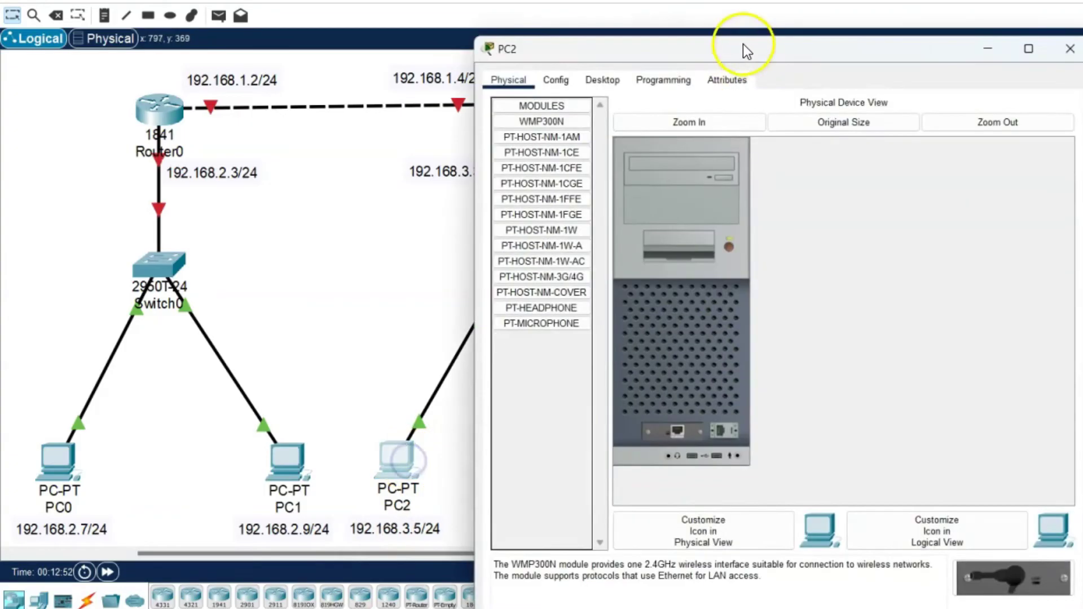
drag(744, 45, 942, 13)
click(820, 48)
click(757, 265)
click(922, 160)
text(192.168)
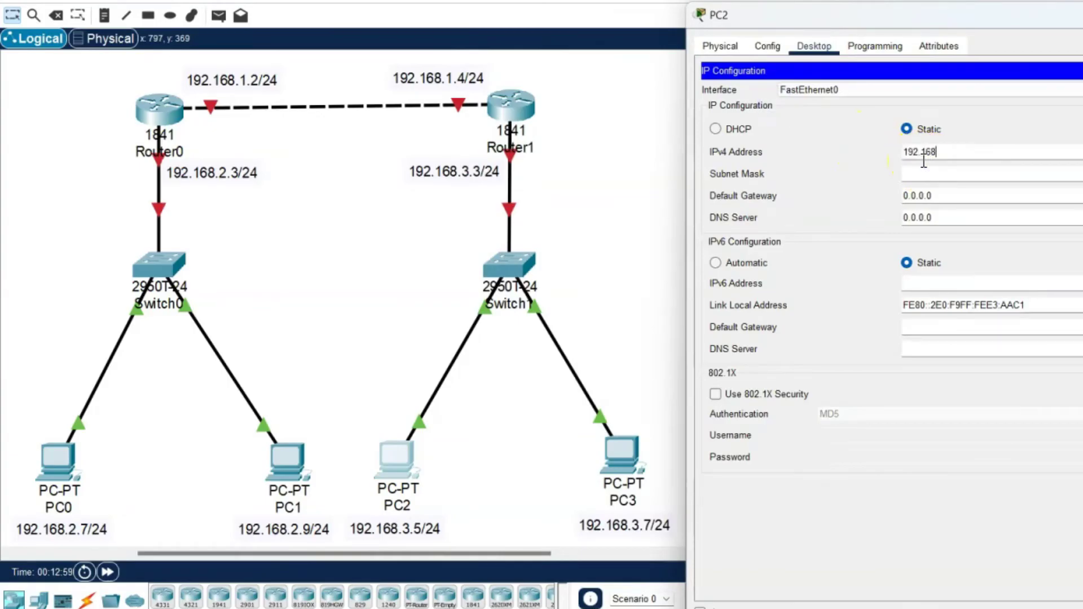
text(.3.5)
key(Tab)
Set PC2's default gateway to 192.168.3.3 and close its window
key(Tab)
text(19)
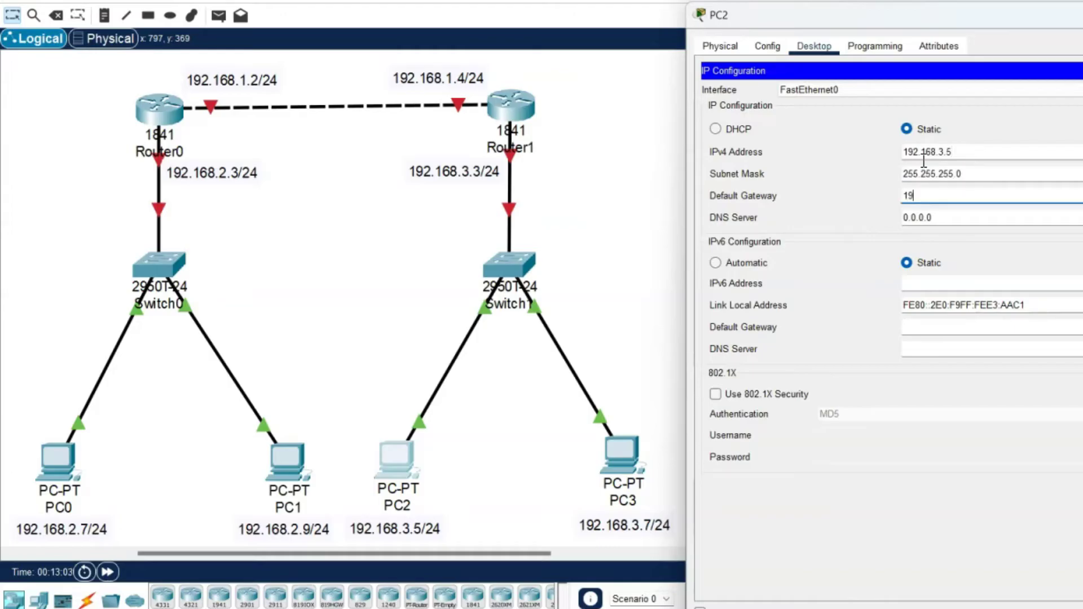
text(2.168.3.3)
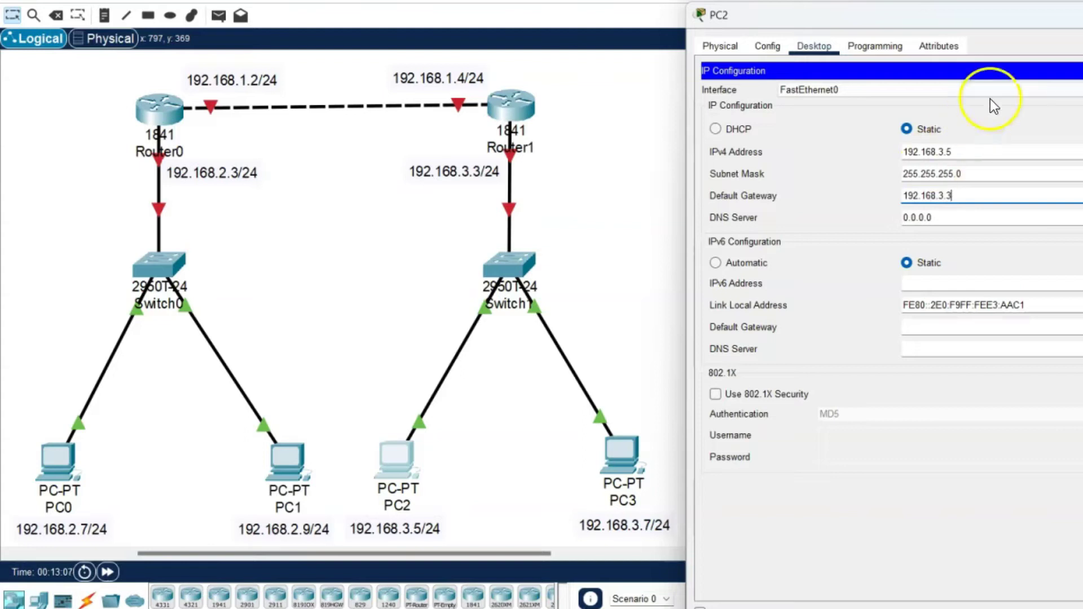
key(alt+F4)
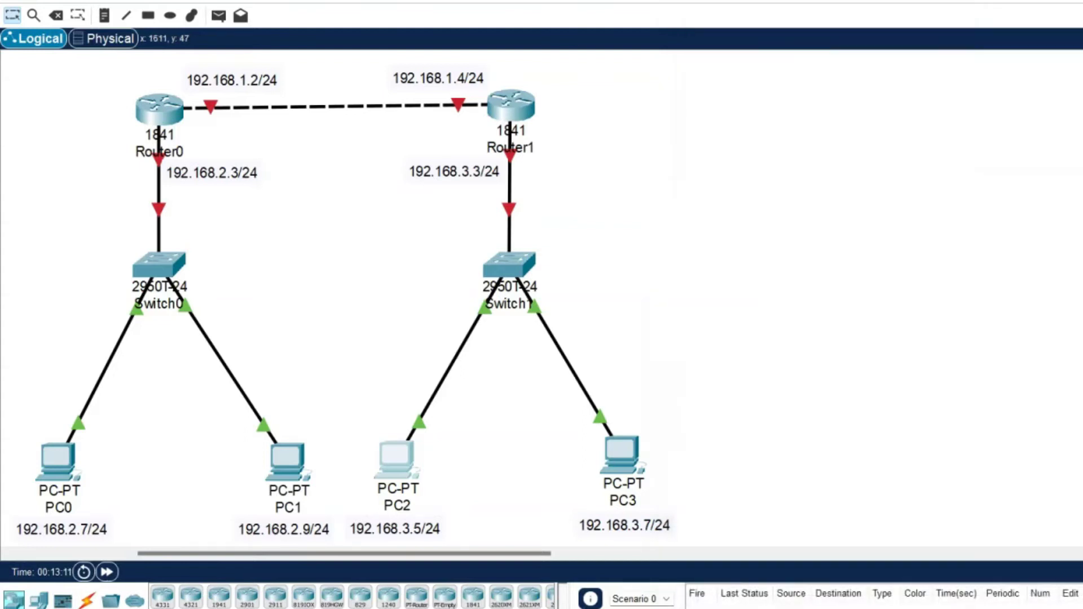
Assign PC3 the static IPv4 address 192.168.3.7 with subnet mask 255.255.255.0
click(621, 459)
drag(867, 71, 1082, 29)
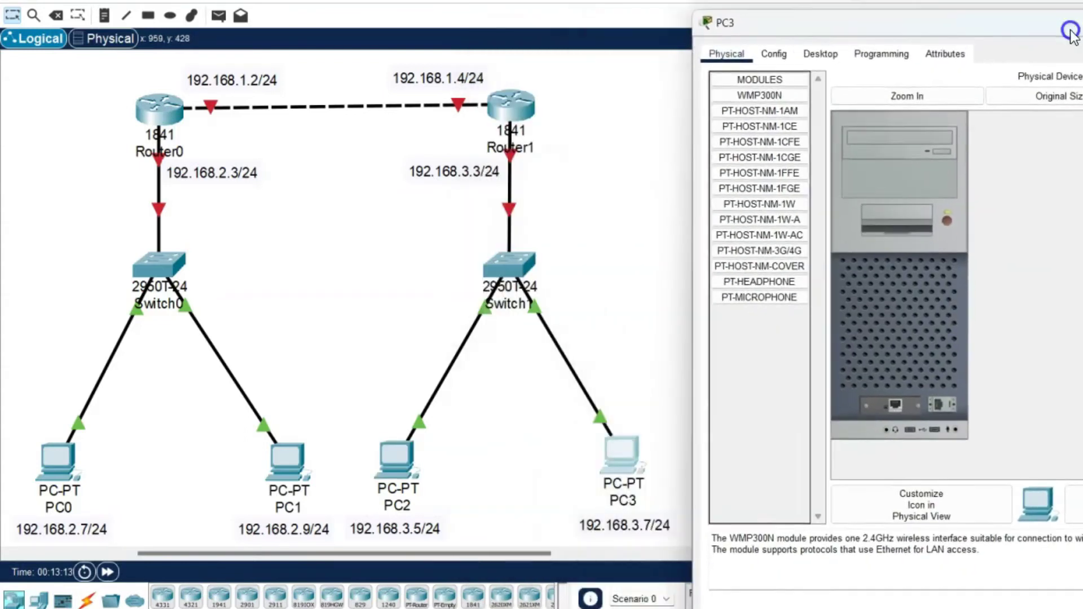
click(810, 38)
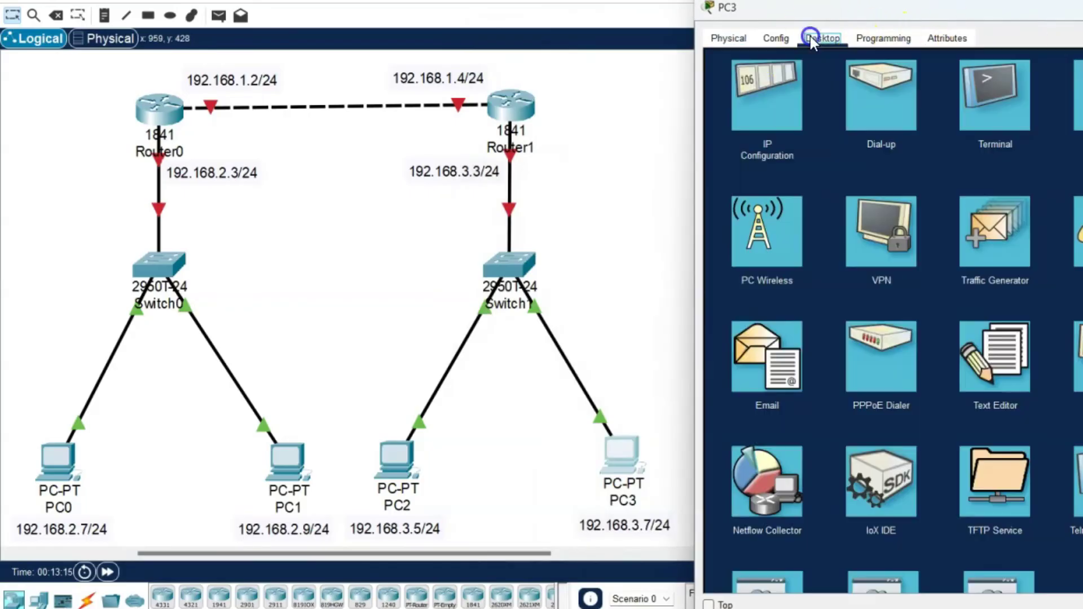
click(765, 96)
click(967, 145)
text(192.168.)
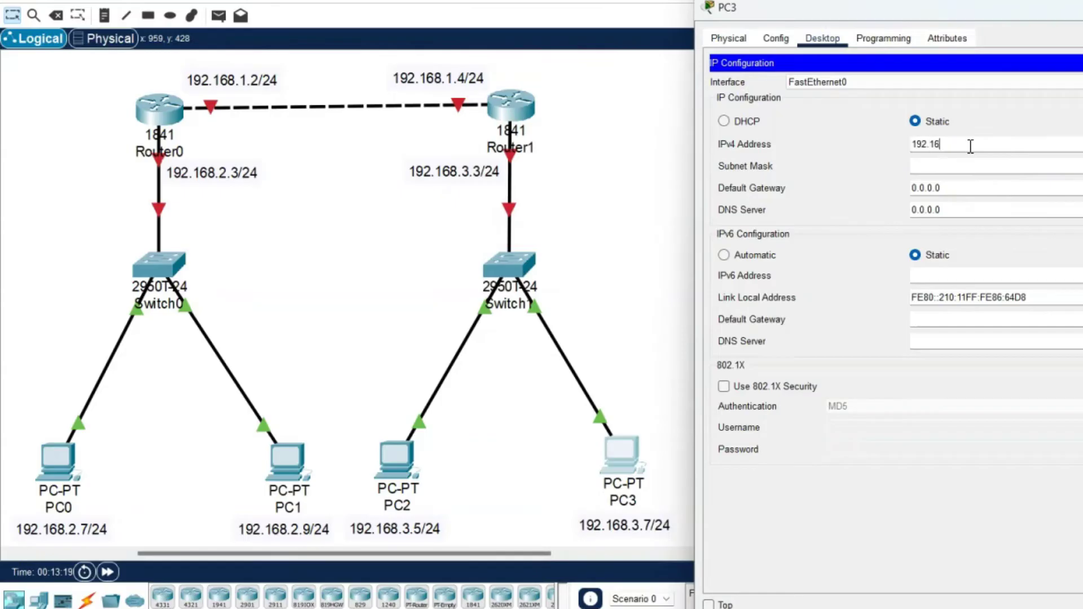
text(3.7)
key(Tab)
Set PC3's default gateway to 192.168.3.3 and close its window
key(Tab)
text(192.168.3.3)
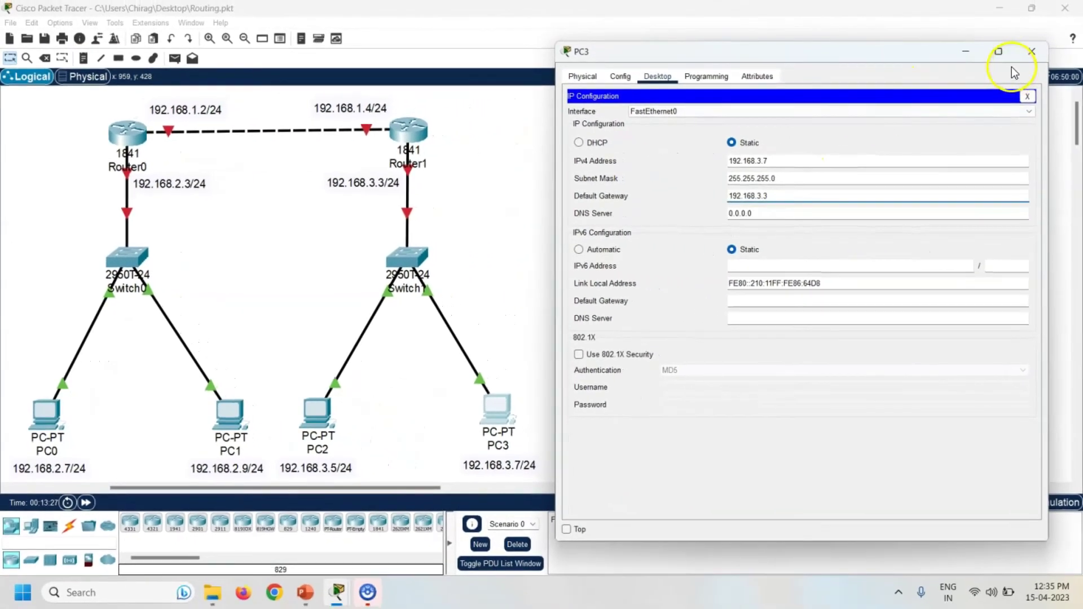
click(1037, 51)
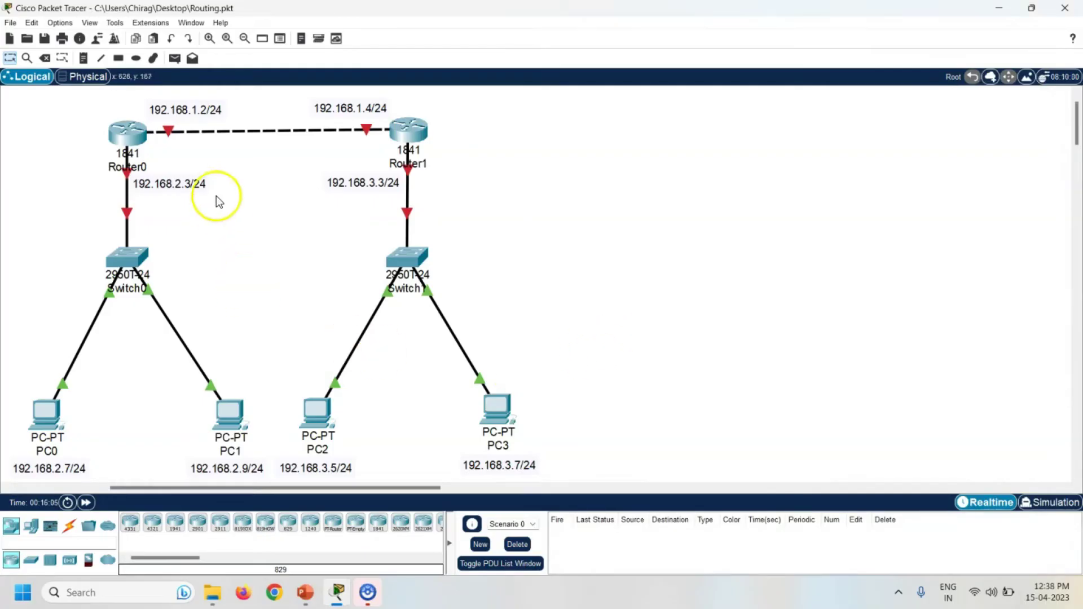
Give Router0's FastEthernet0/0 interface the address 192.168.1.2 with mask 255.255.255.0 and switch its port on
mouse_move(169, 133)
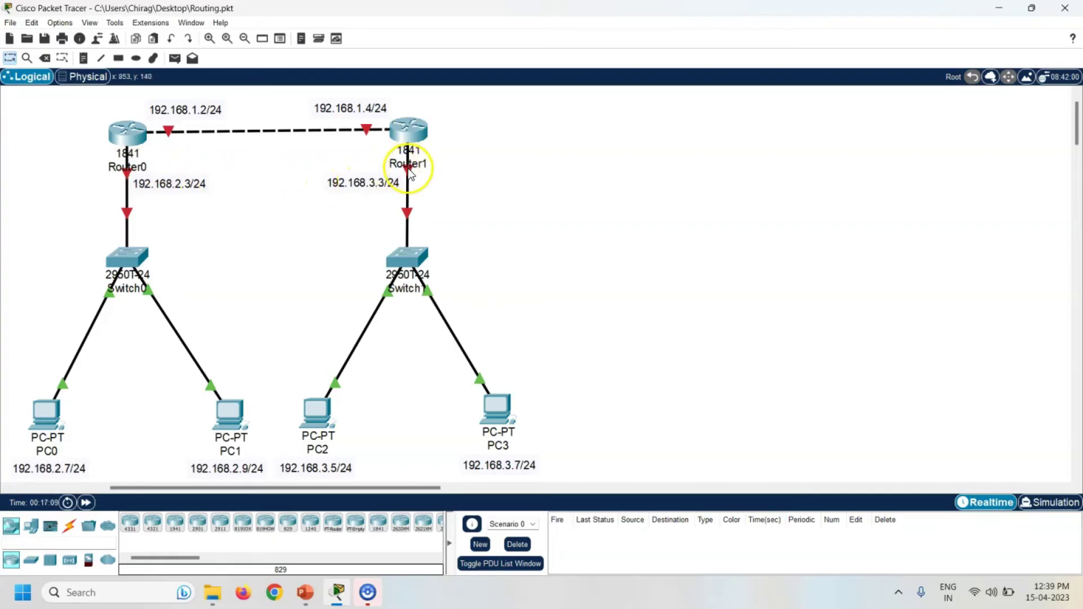
mouse_move(410, 174)
click(121, 131)
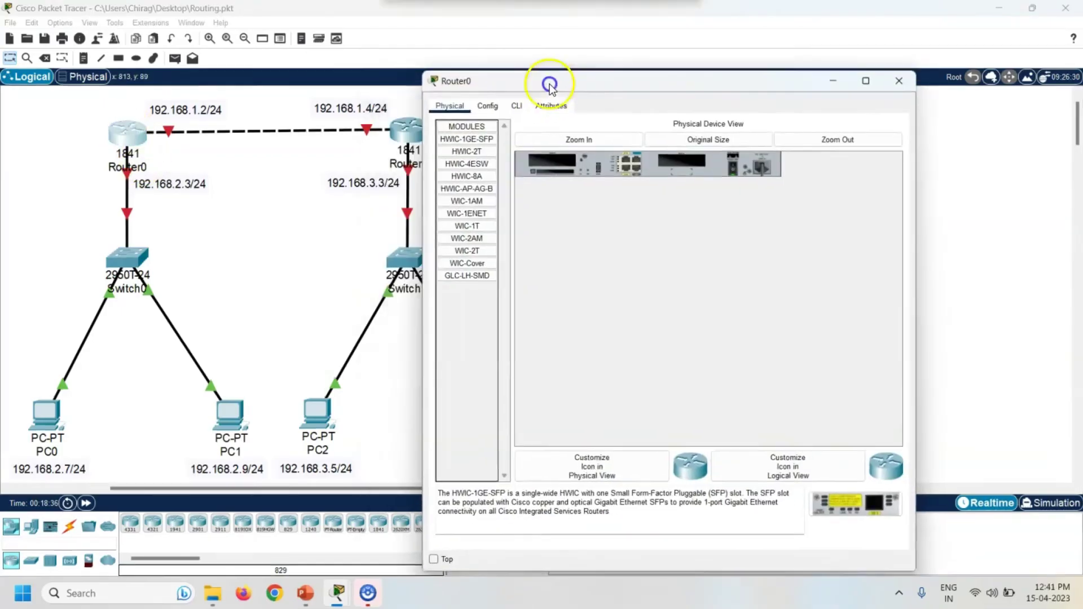
drag(550, 87, 674, 70)
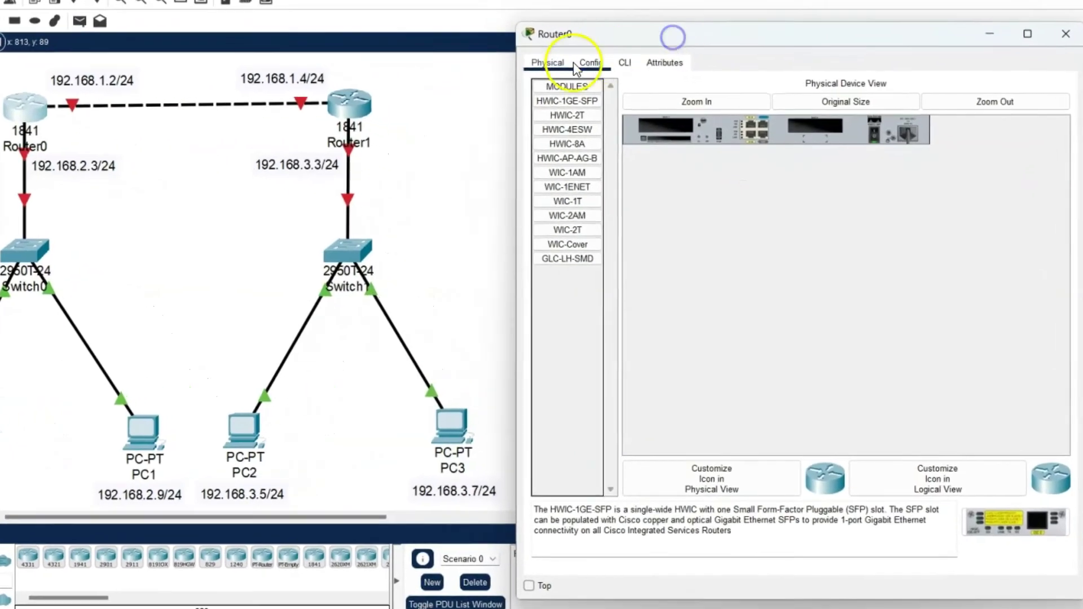
click(587, 60)
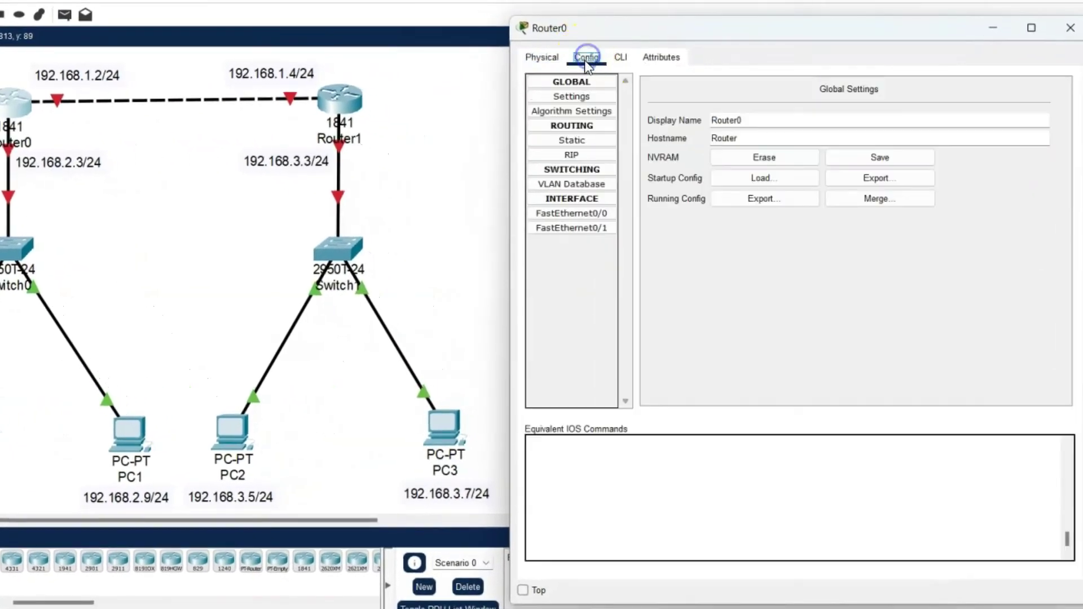
click(578, 213)
click(870, 178)
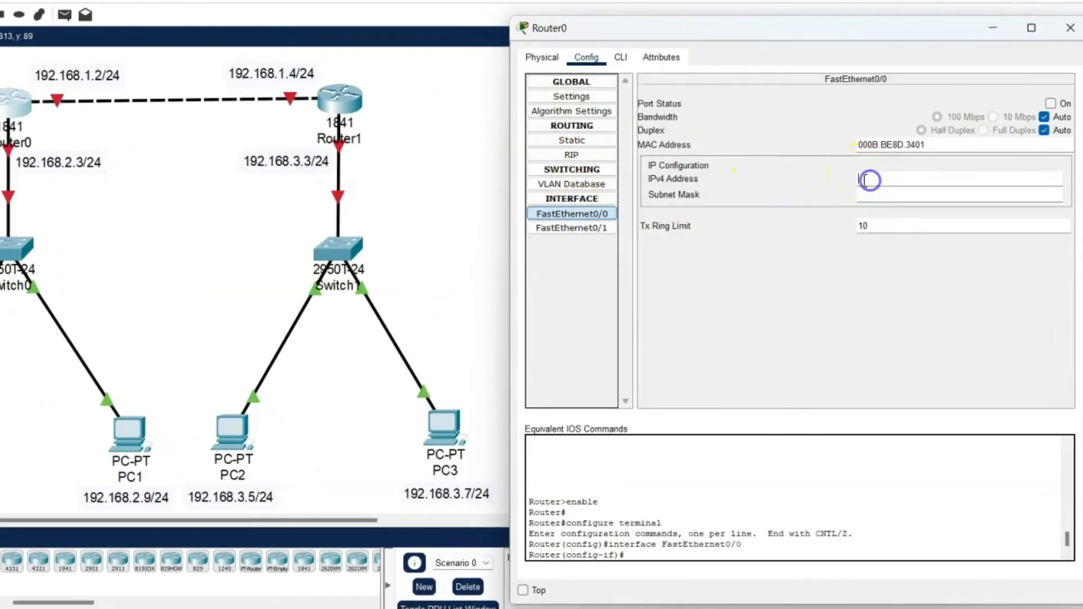
text(192.168)
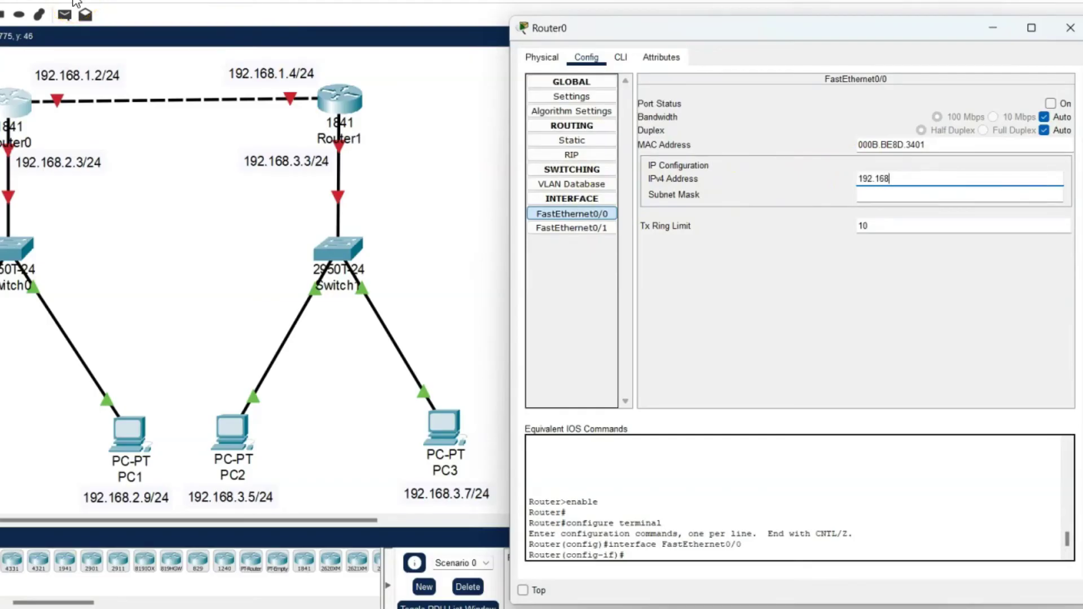
text(.1.2)
key(Tab)
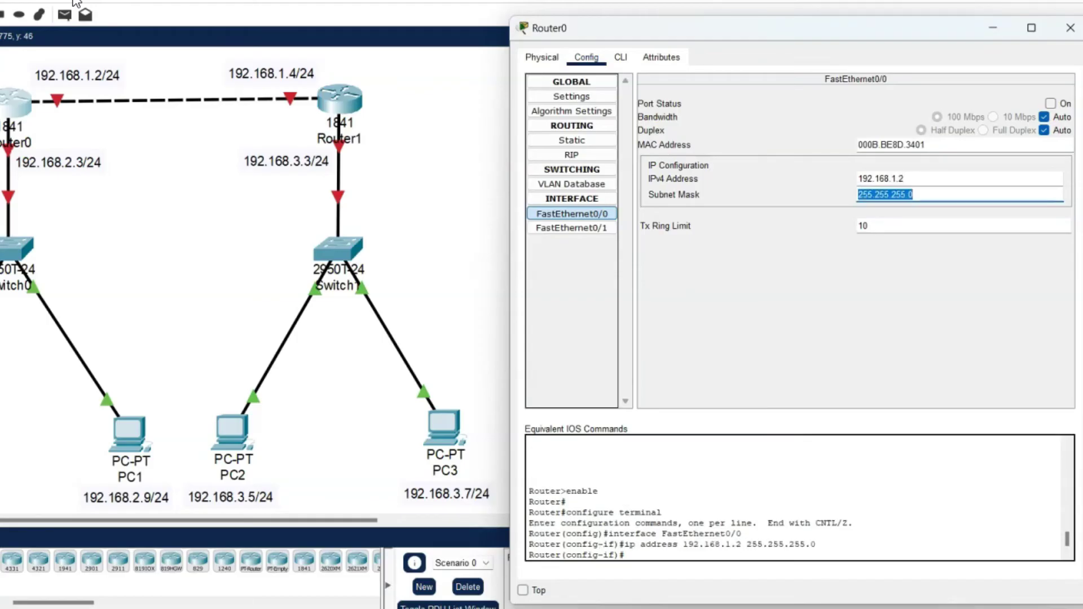
click(1050, 104)
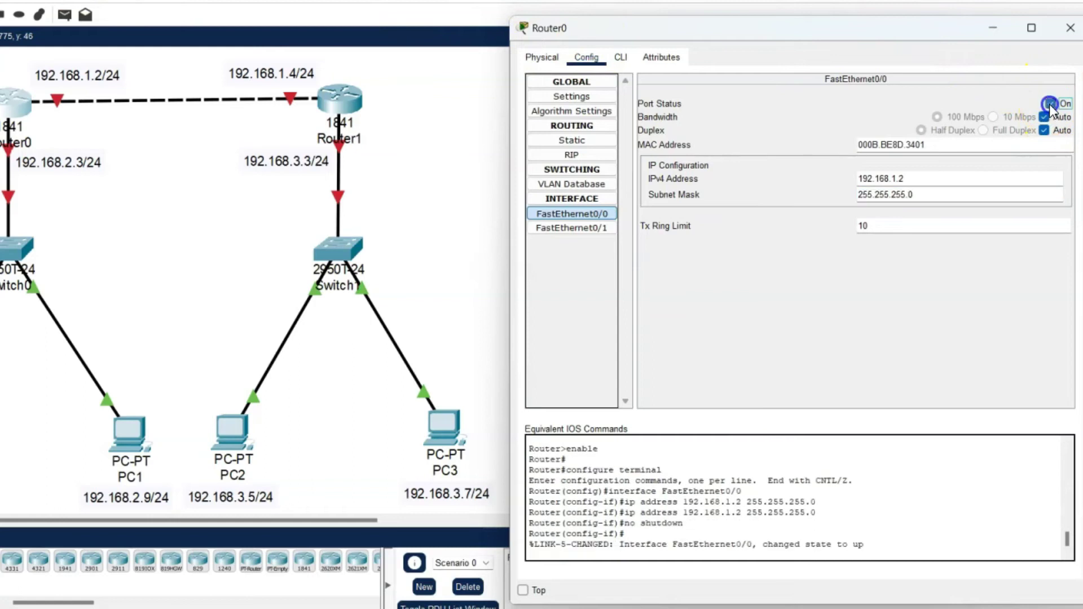
Give Router0's FastEthernet0/1 interface the address 192.168.2.3 with mask 255.255.255.0, switch its port on and close the router window
click(570, 228)
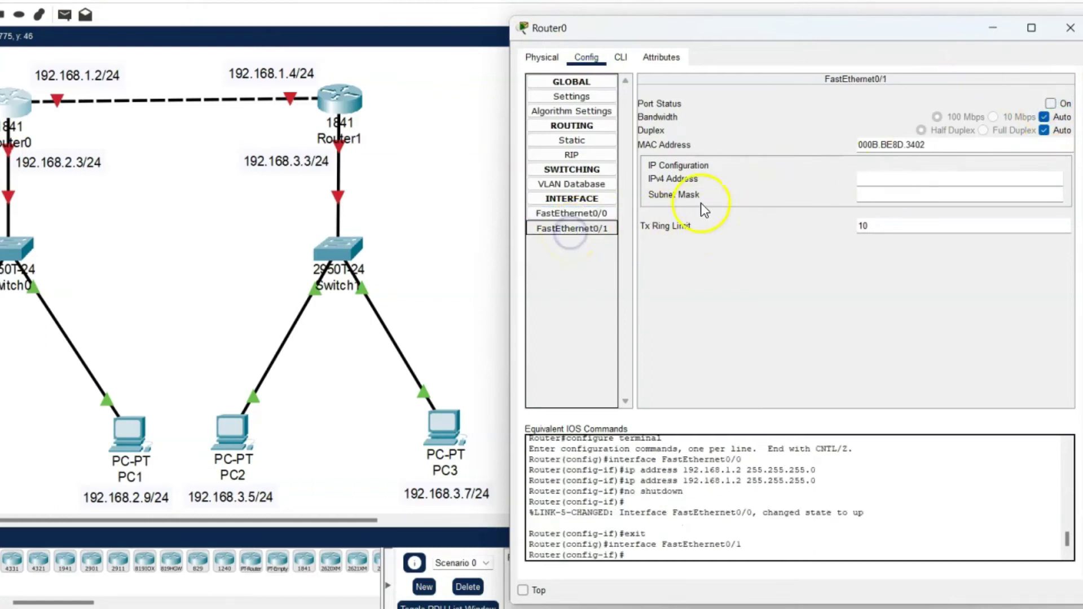
click(904, 180)
text(192.1)
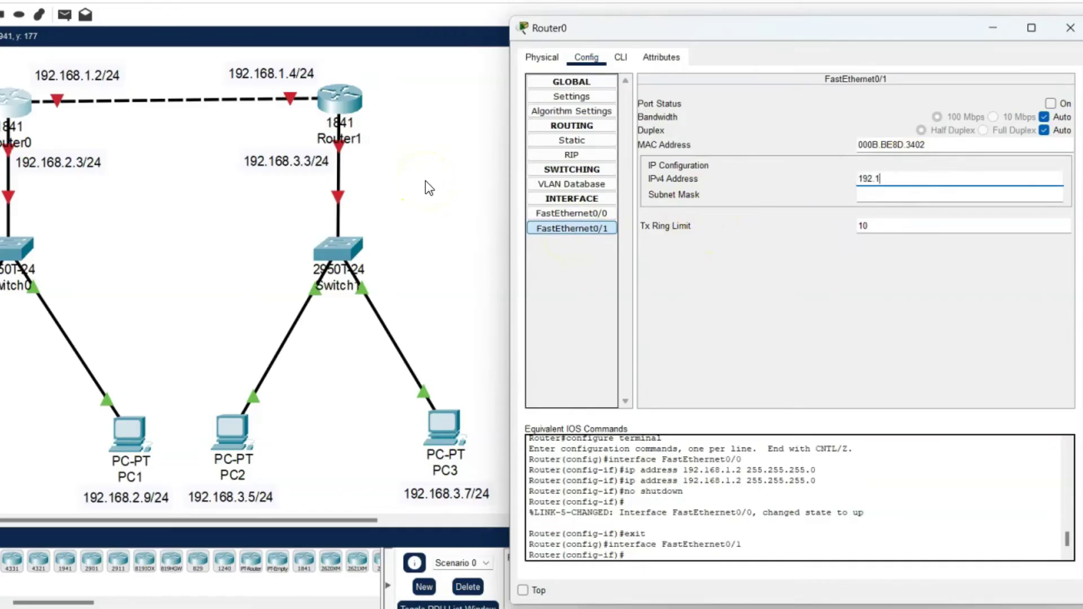
text(68.2.3)
key(Tab)
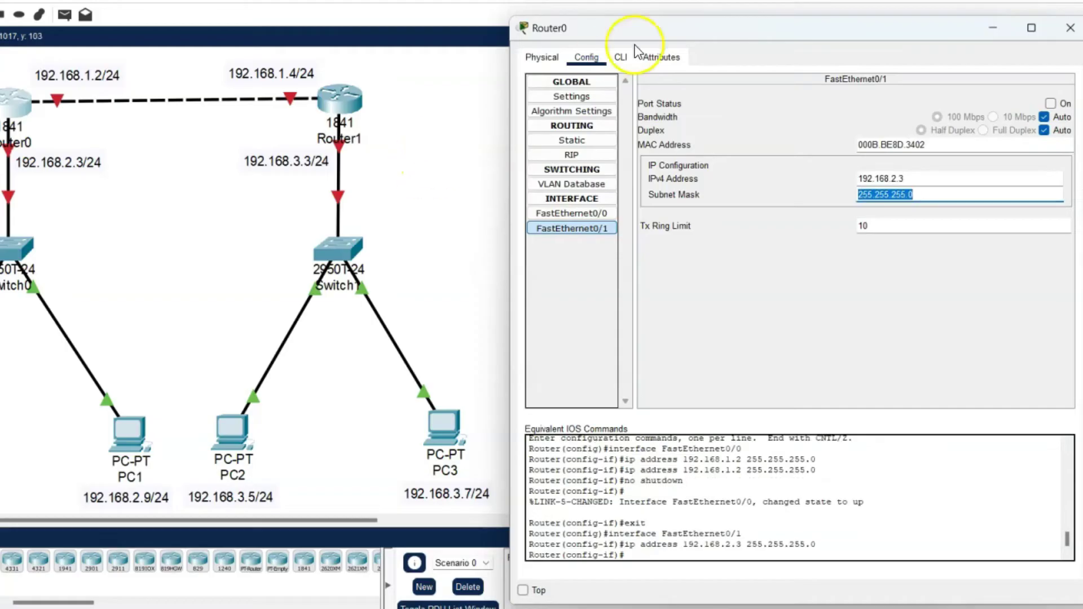
click(1050, 103)
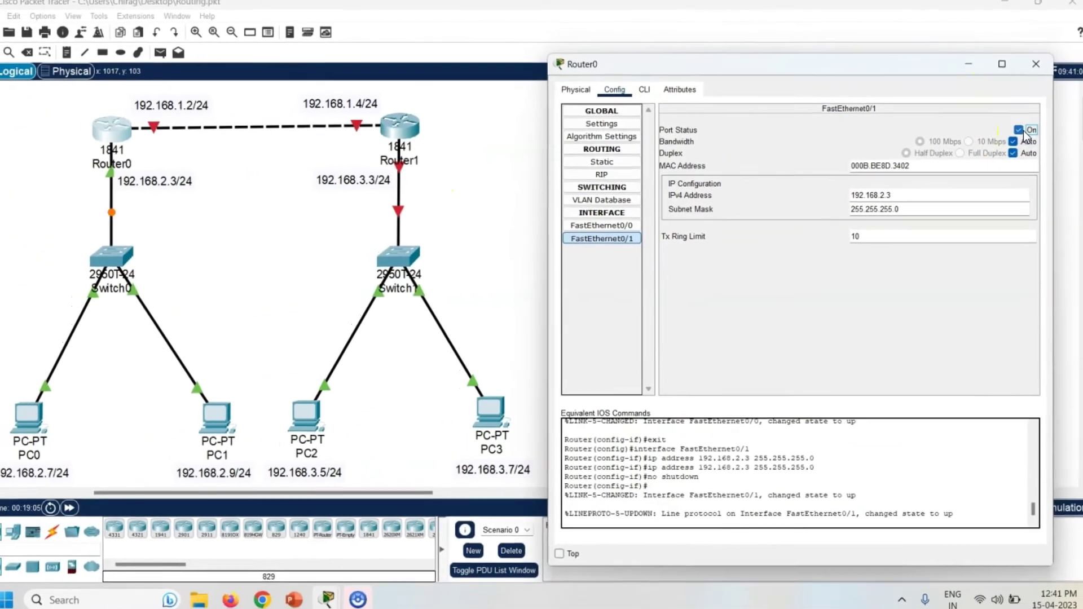
click(1050, 49)
Give Router1's FastEthernet0/0 interface the address 192.168.1.4 with mask 255.255.255.0 and switch its port on
click(406, 128)
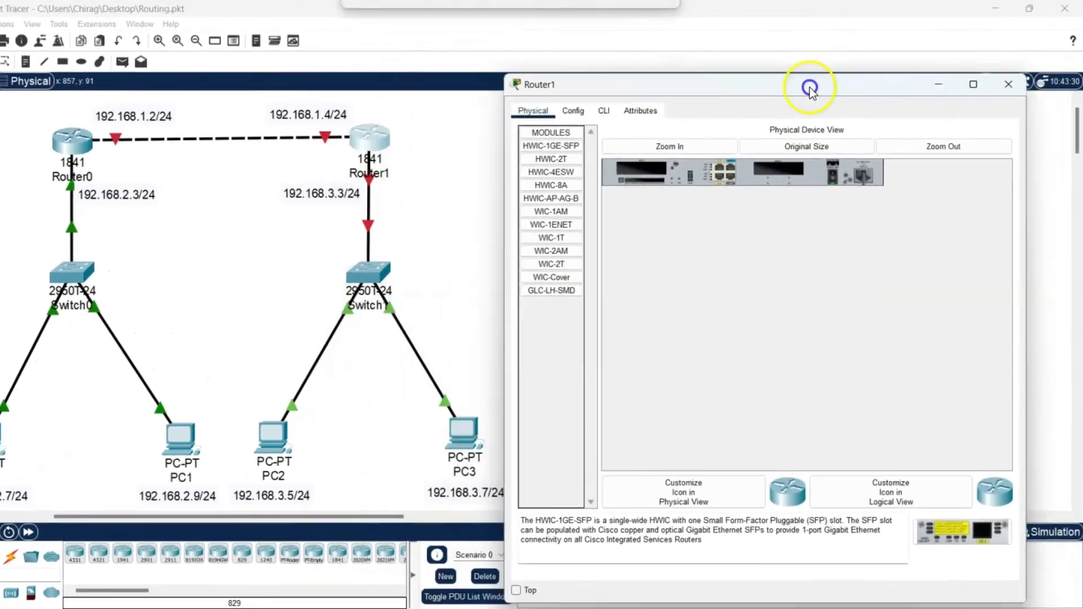
click(573, 110)
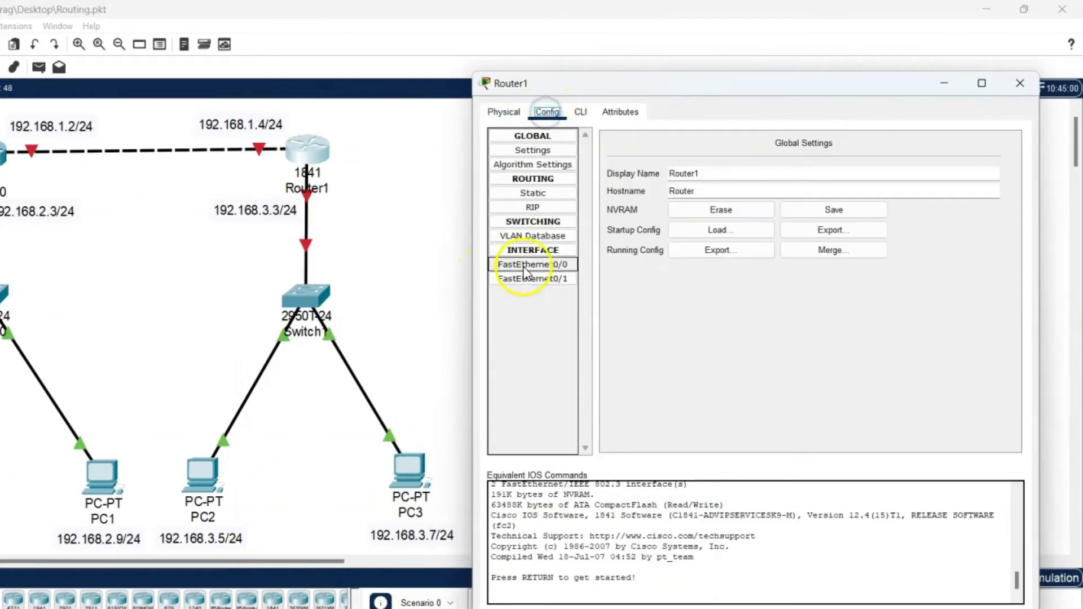
click(524, 265)
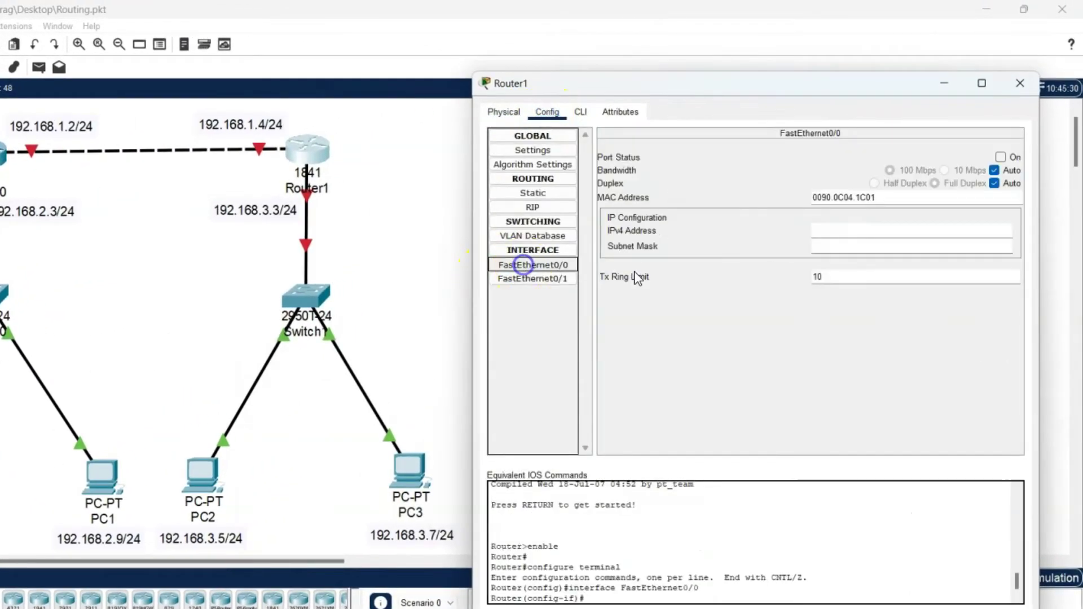
text(192.168)
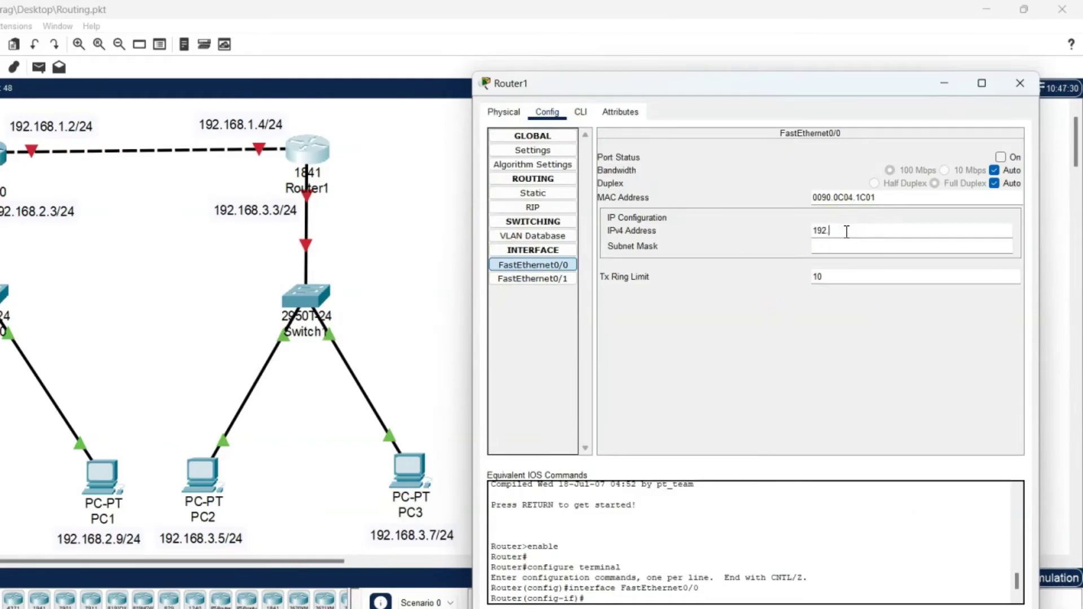
text(.1.4)
key(Tab)
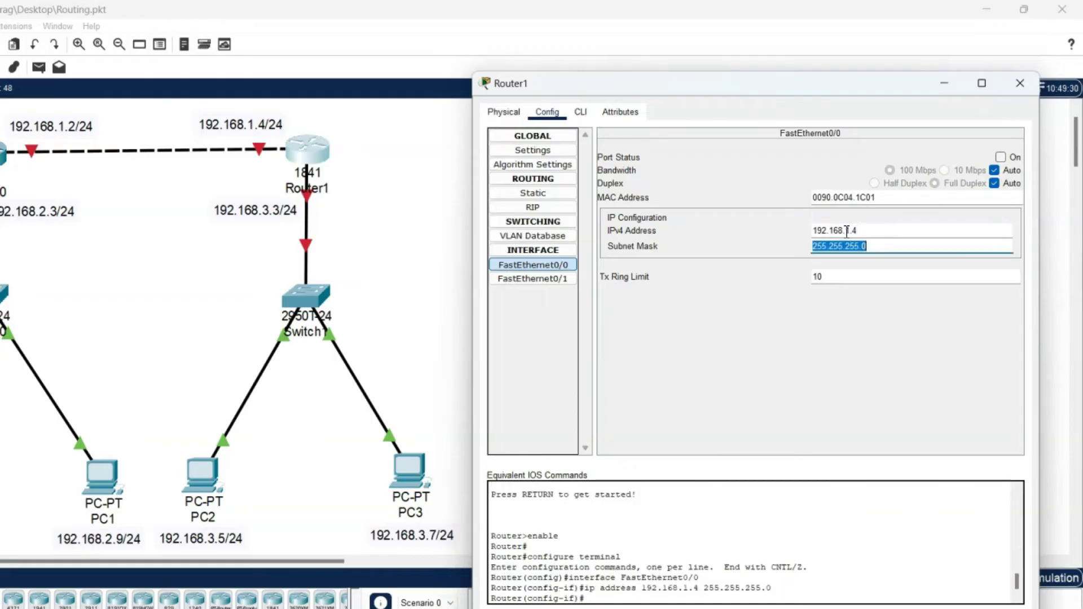
click(999, 158)
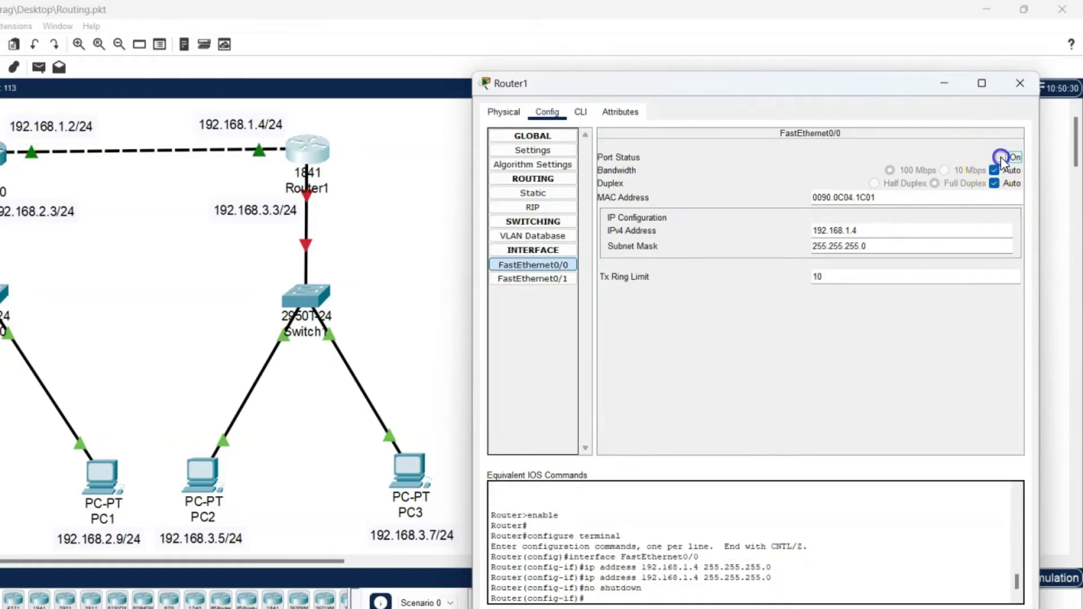
Give Router1's FastEthernet0/1 interface the address 192.168.3.3 with mask 255.255.255.0, switch its port on and close the router window
click(538, 279)
click(861, 232)
text(192.168)
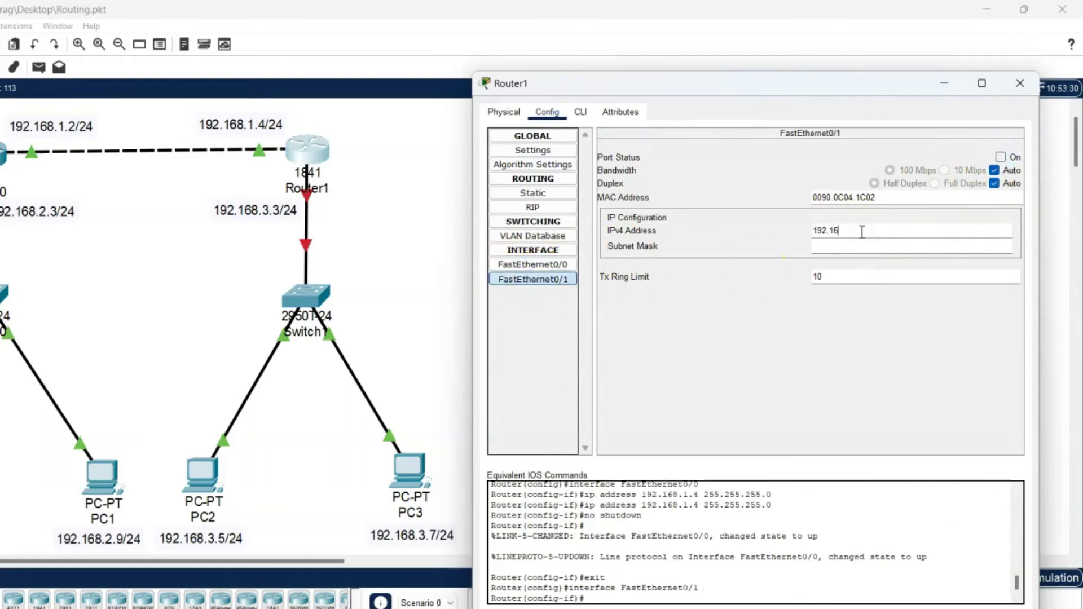
text(.3.3)
key(Tab)
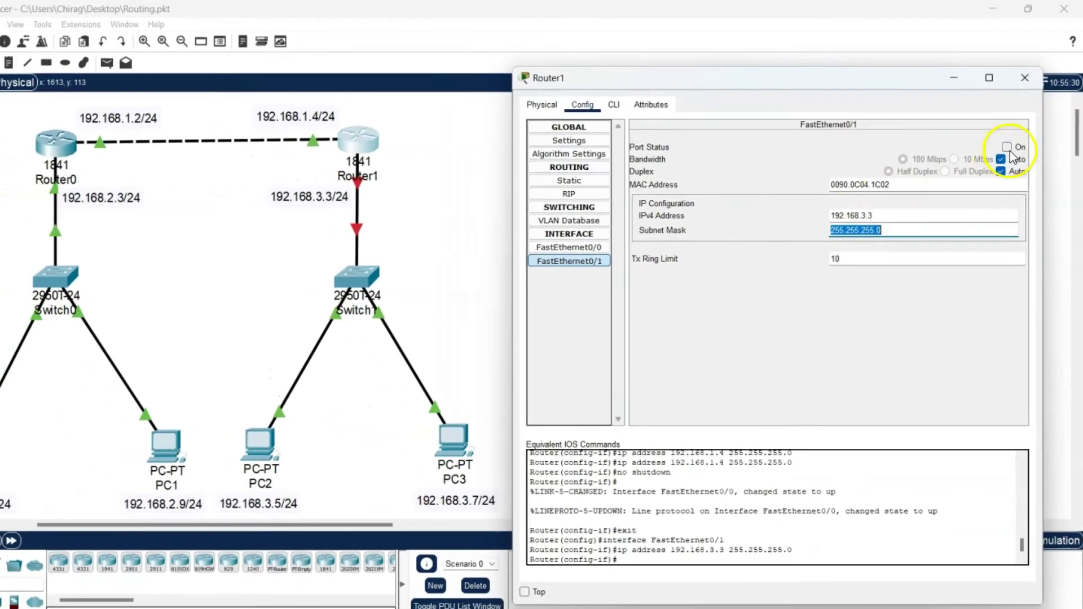
click(1000, 157)
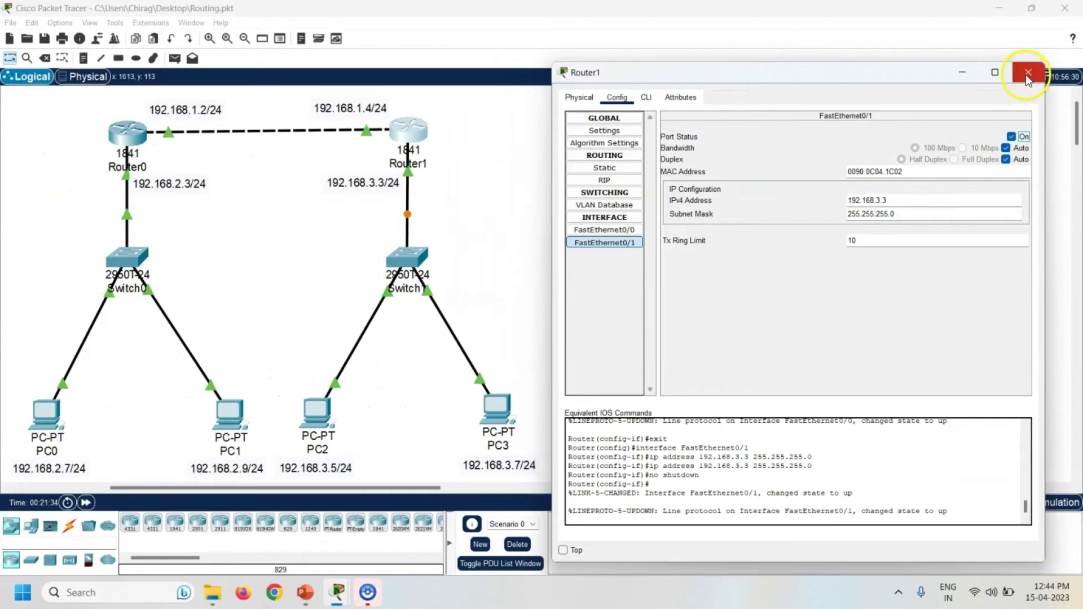
click(1028, 73)
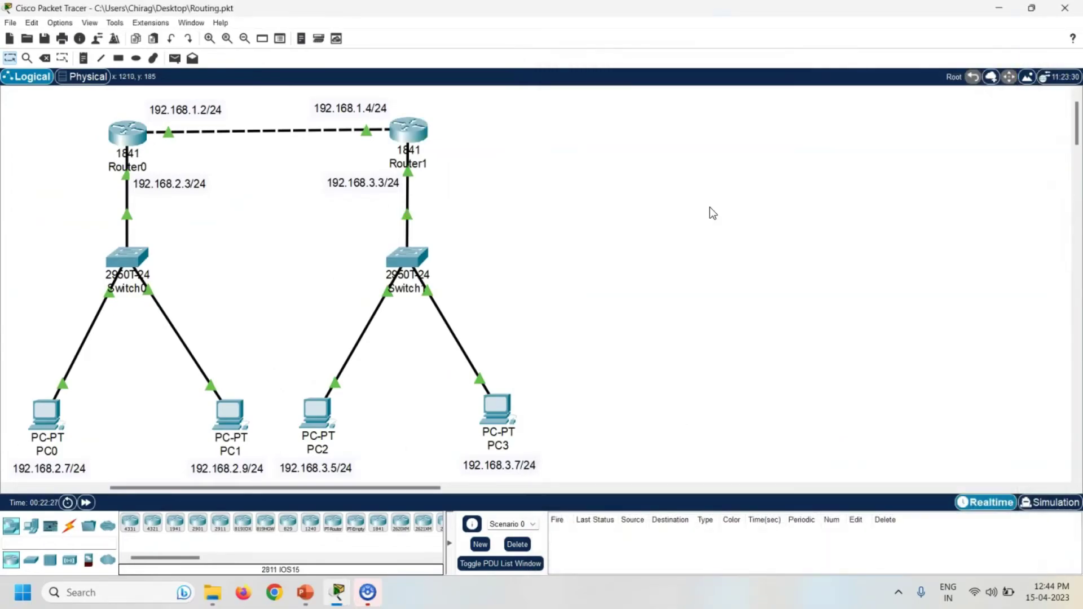
Test connectivity within the first LAN by sending a simple PDU from PC0 to PC1, and delete the test scenario
click(175, 58)
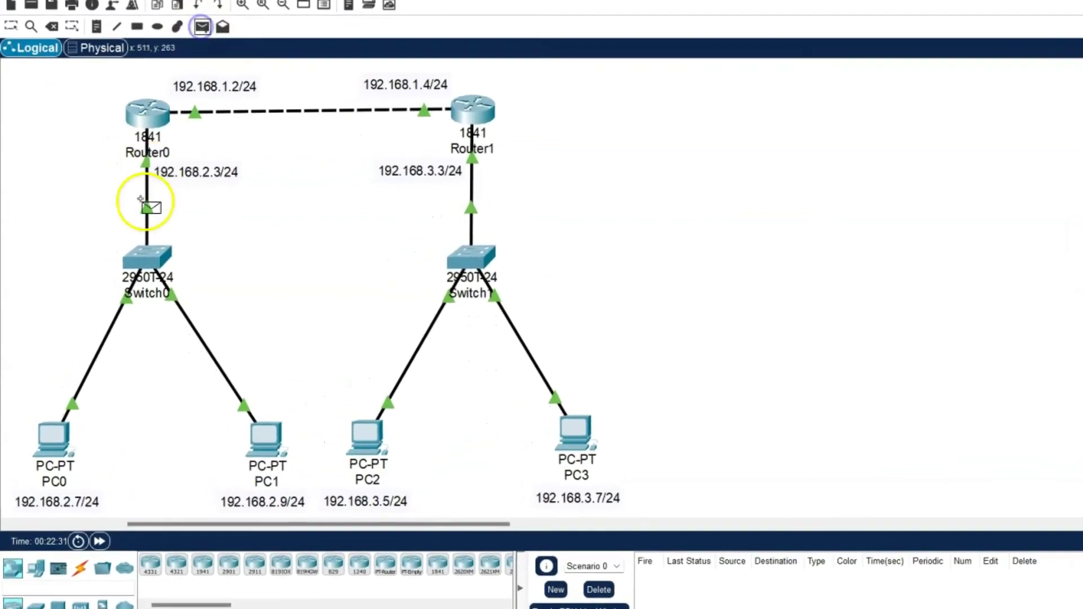
click(53, 439)
click(269, 437)
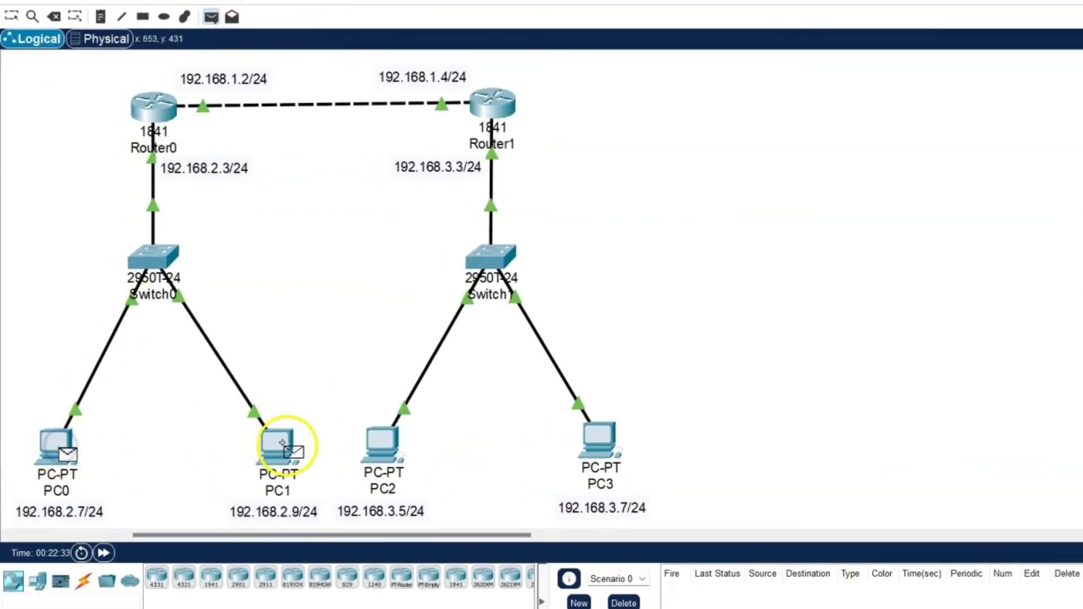
click(282, 442)
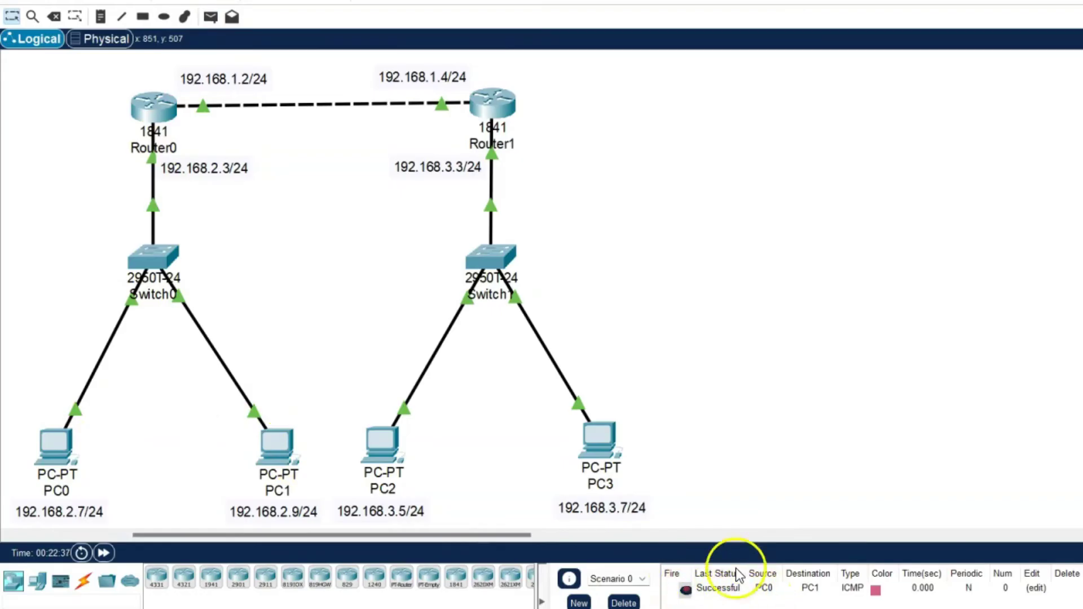
click(623, 603)
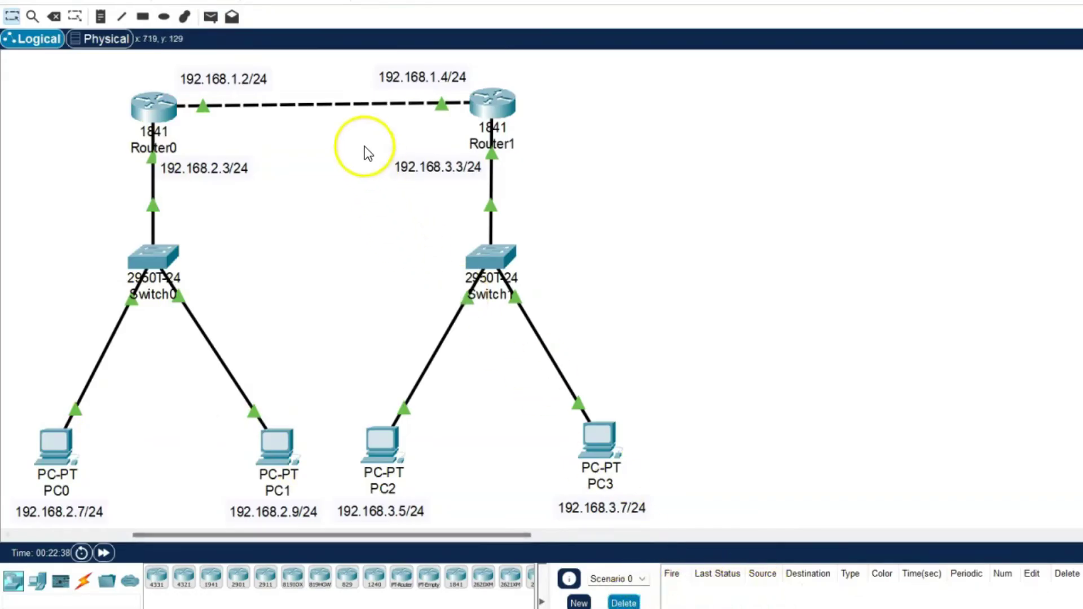
Test connectivity between the two LANs by sending simple PDUs from PC0 to PC2 and from PC1 to PC3
click(209, 18)
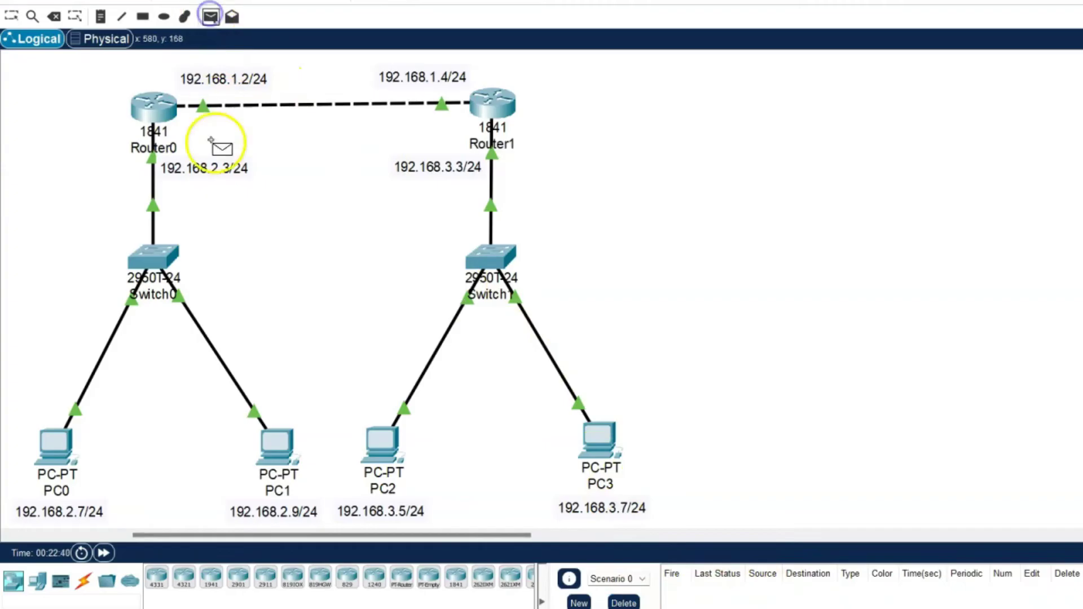
click(53, 443)
click(386, 443)
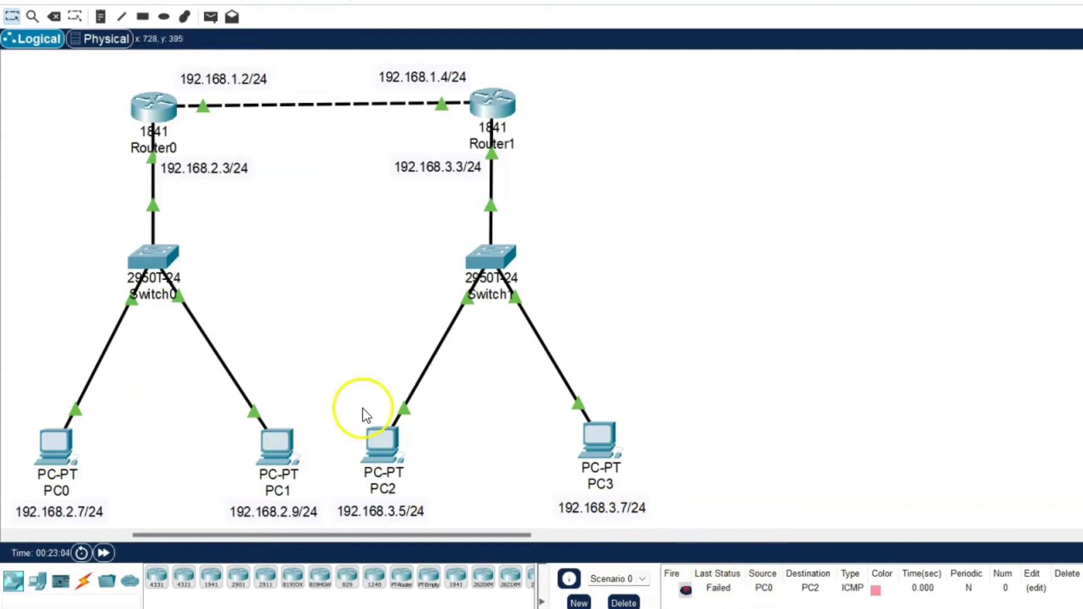
click(210, 17)
click(273, 442)
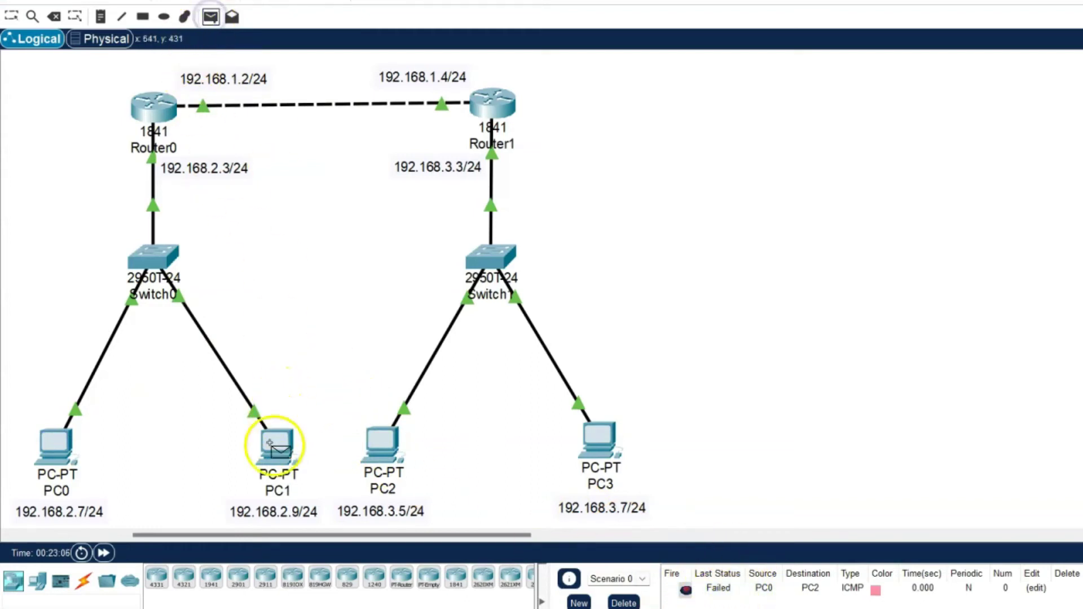
click(599, 437)
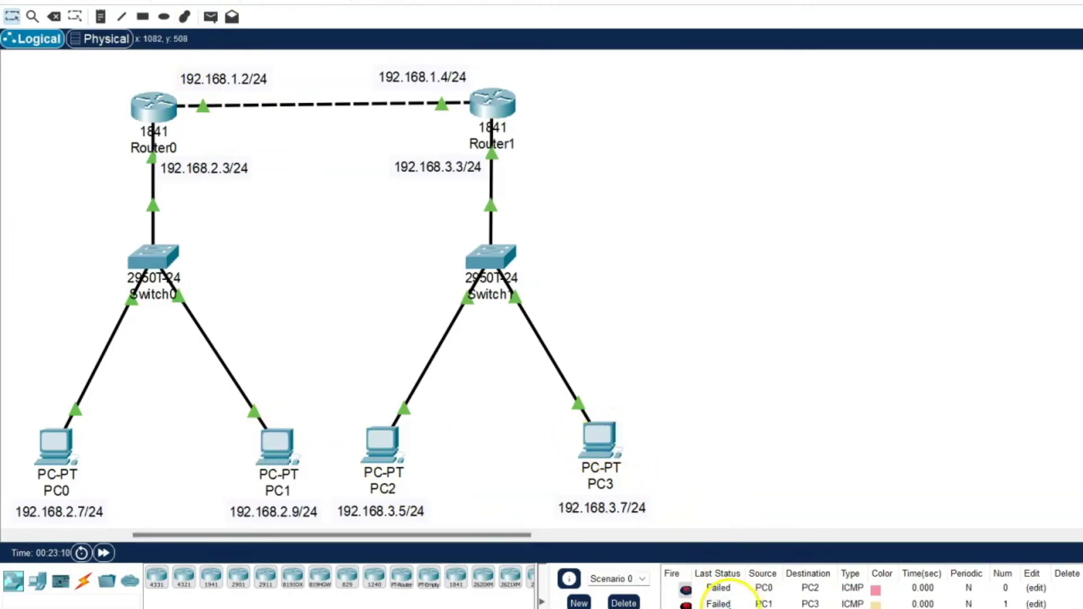
click(729, 576)
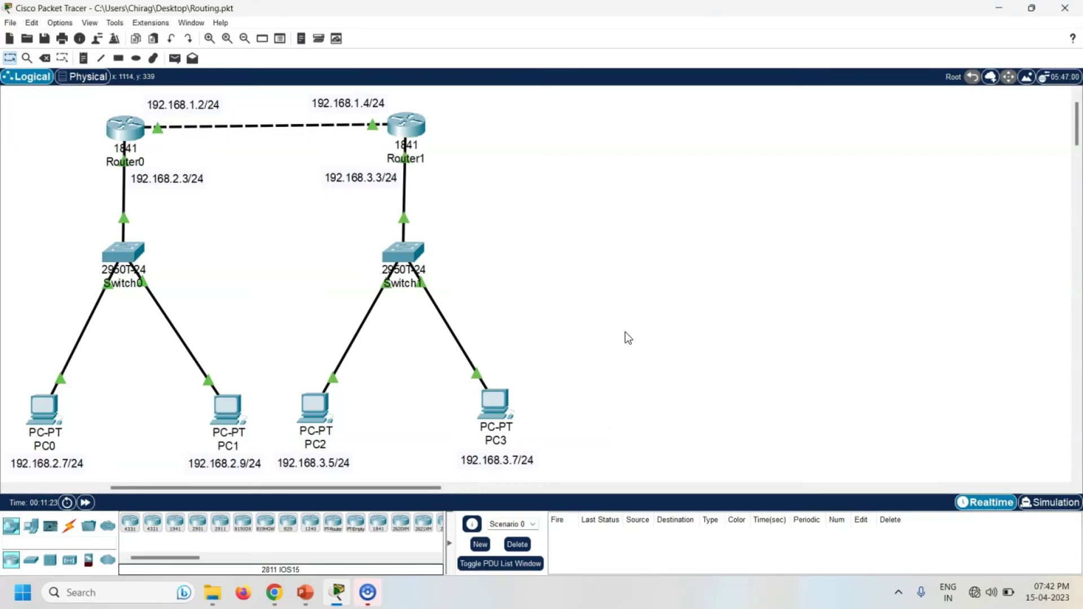
Add the networks 192.168.1.0 and 192.168.2.0 to Router0's RIP routing configuration
click(119, 130)
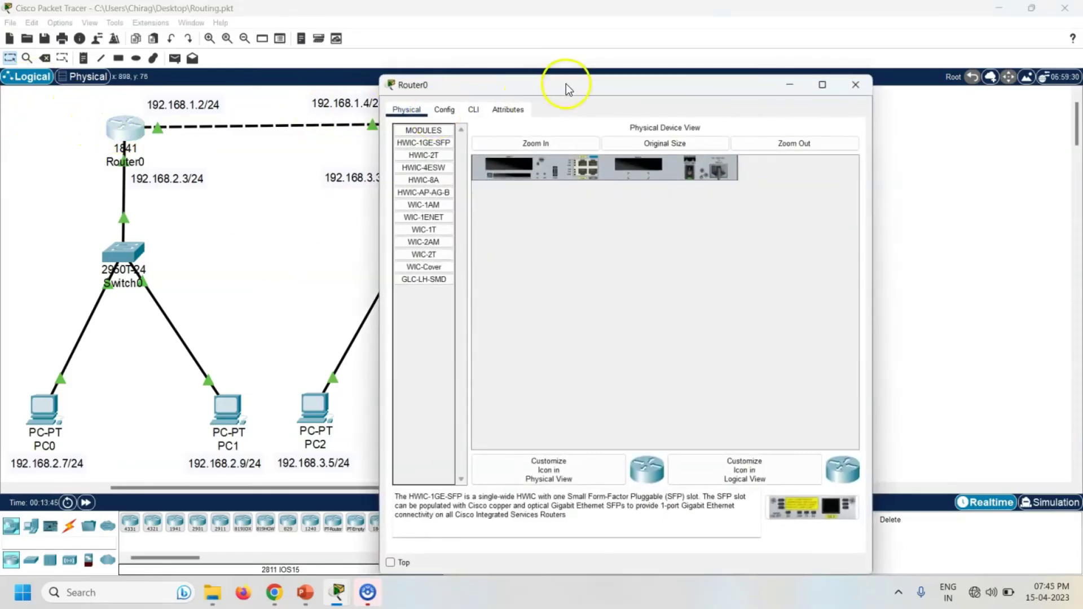
drag(566, 83, 735, 72)
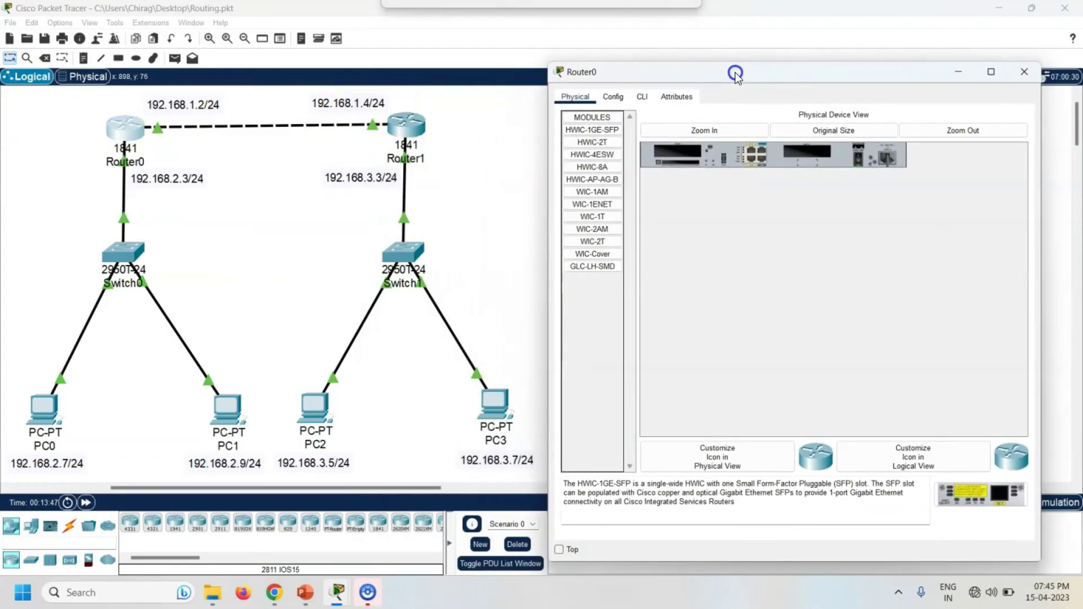
click(613, 98)
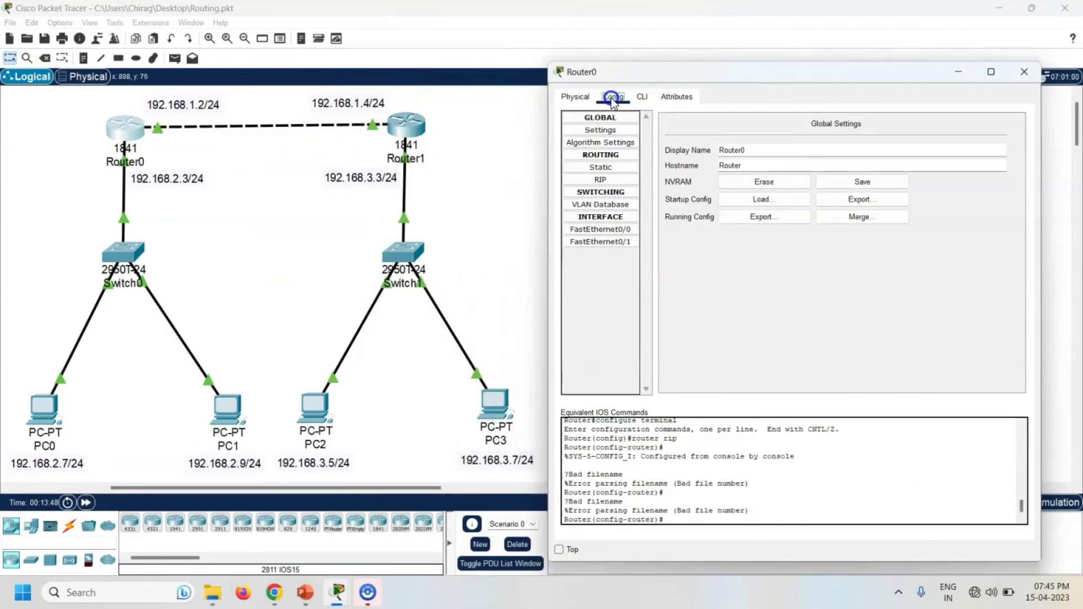
click(602, 180)
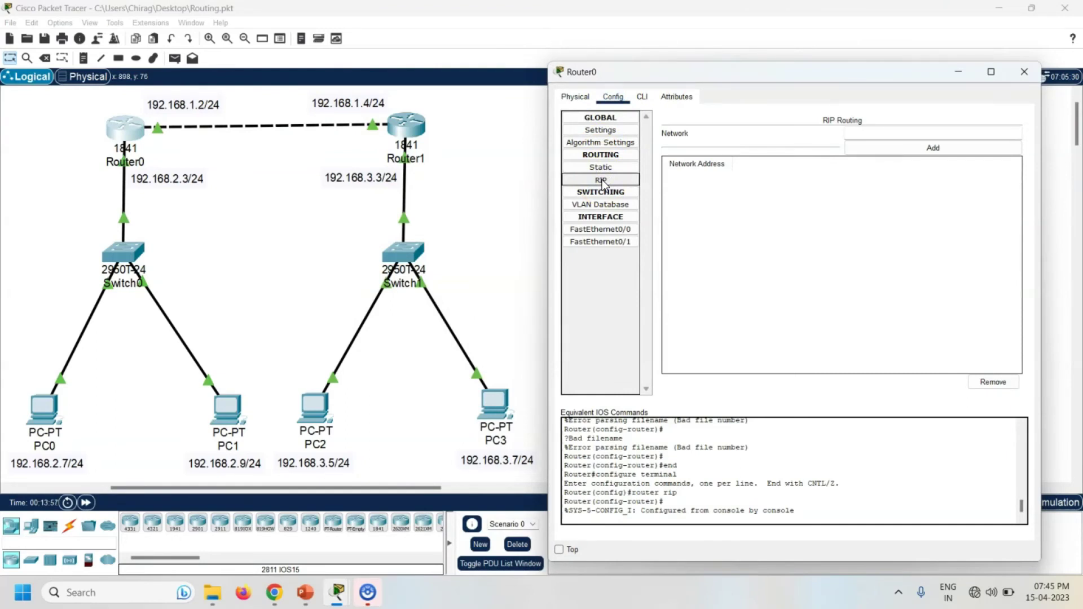
click(126, 142)
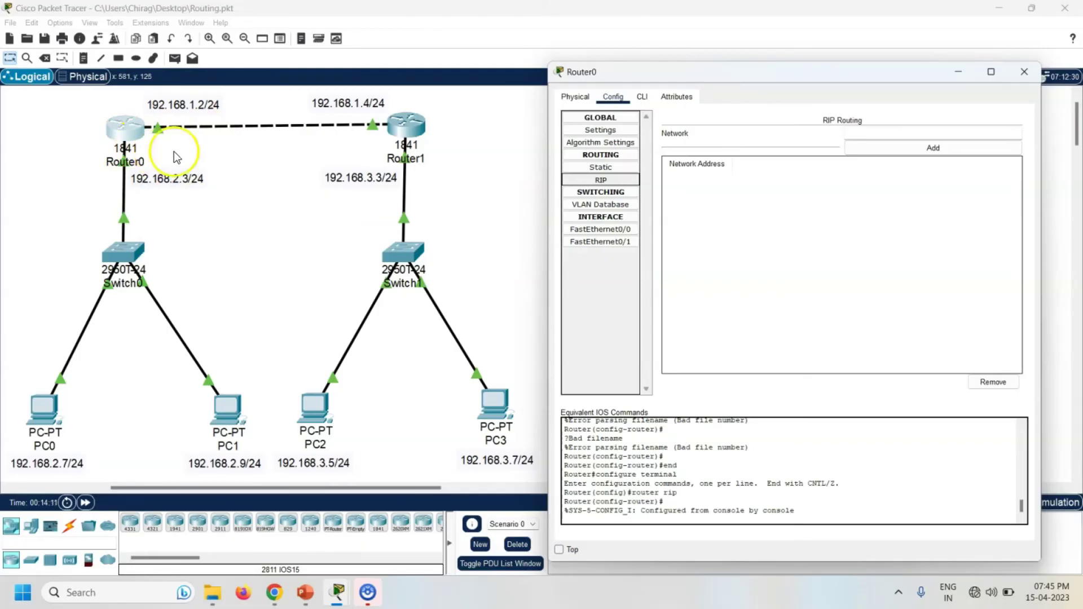
click(876, 132)
text(192.168.1.0)
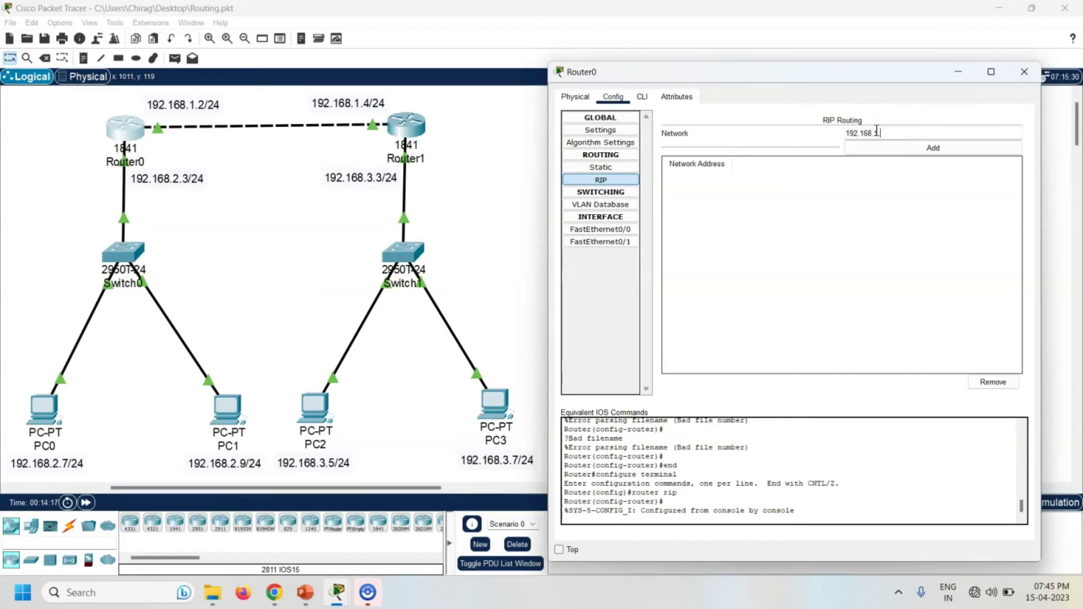
click(929, 147)
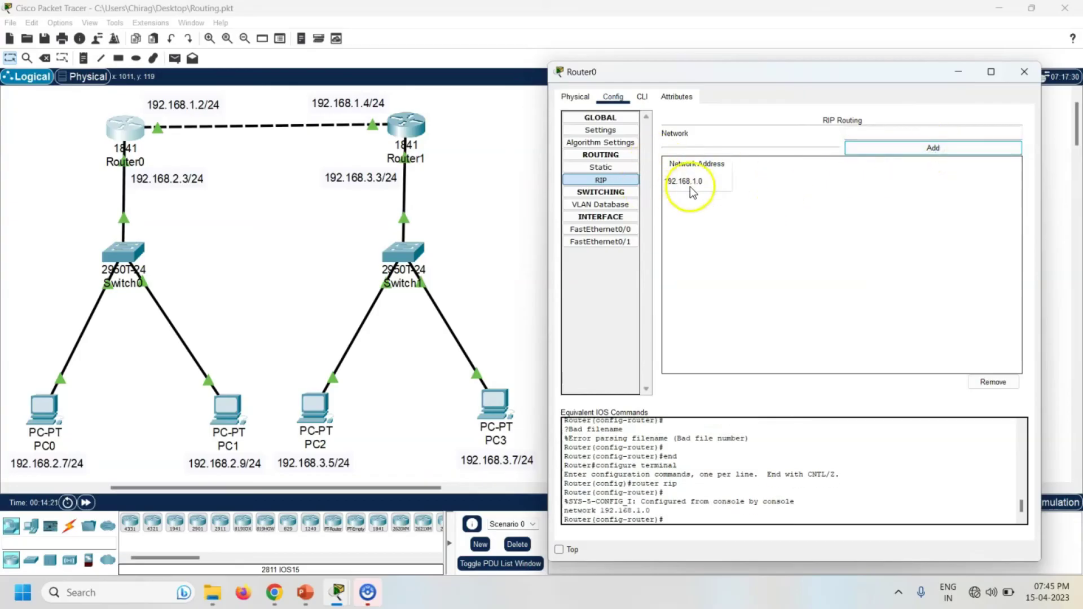
click(862, 133)
text(192)
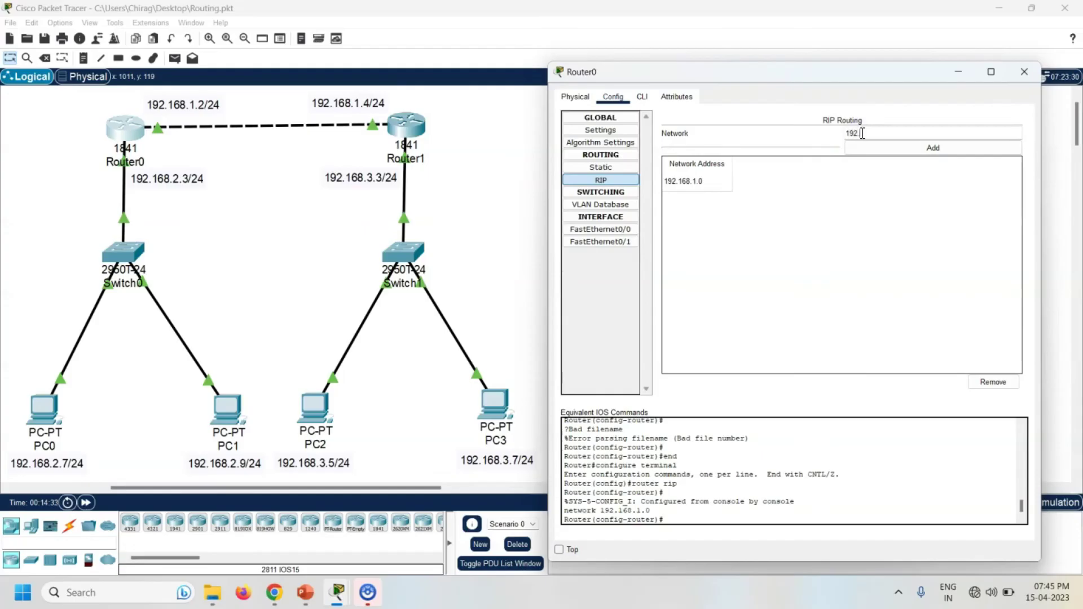
text(.168.2)
click(941, 146)
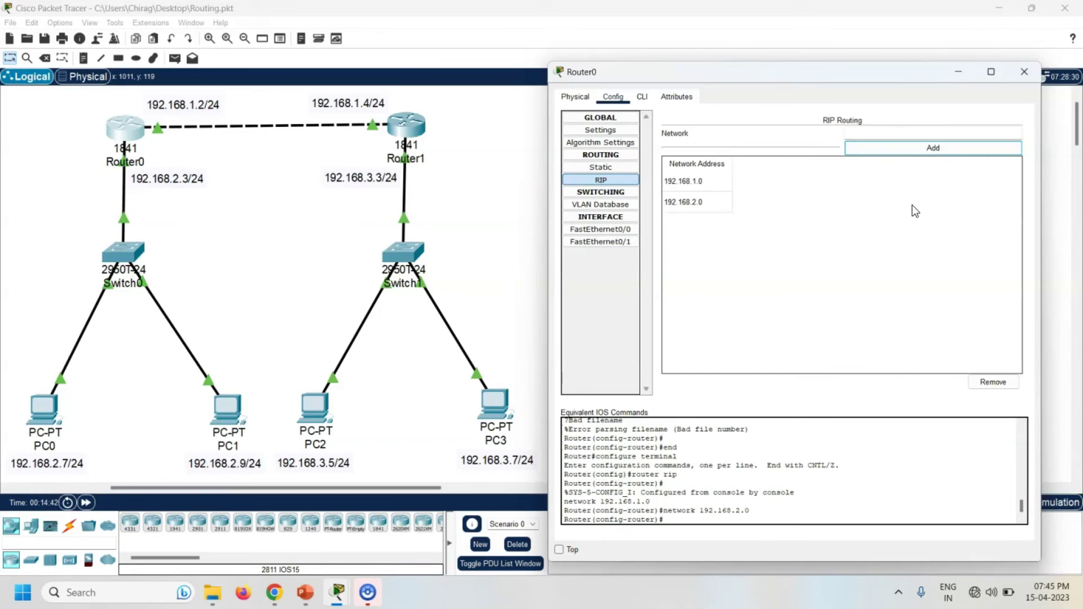
Save Router0's running configuration to NVRAM and close the router window
click(600, 129)
click(861, 182)
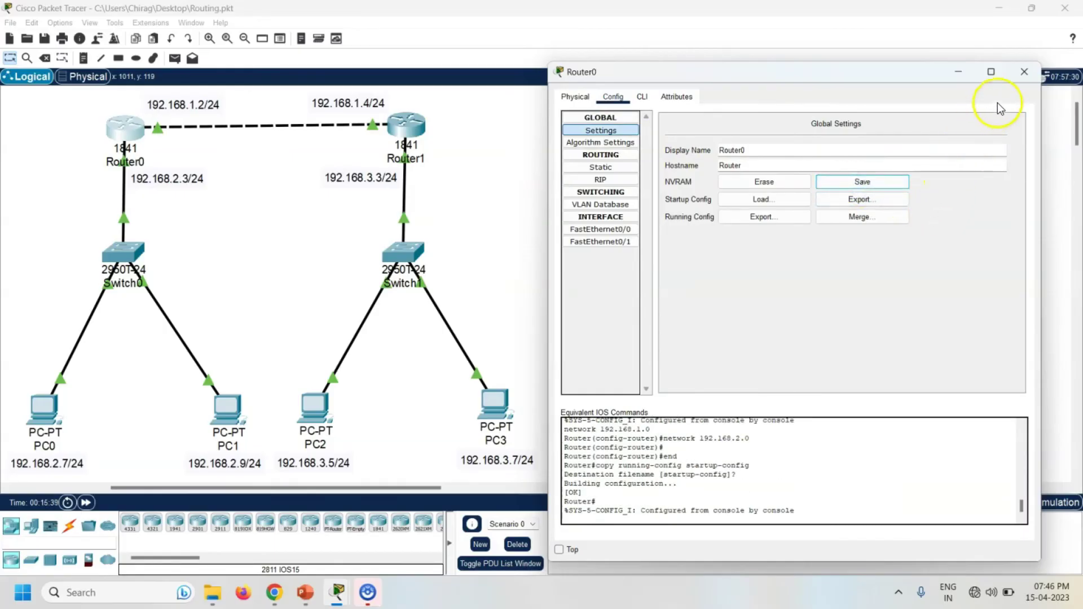
click(1024, 72)
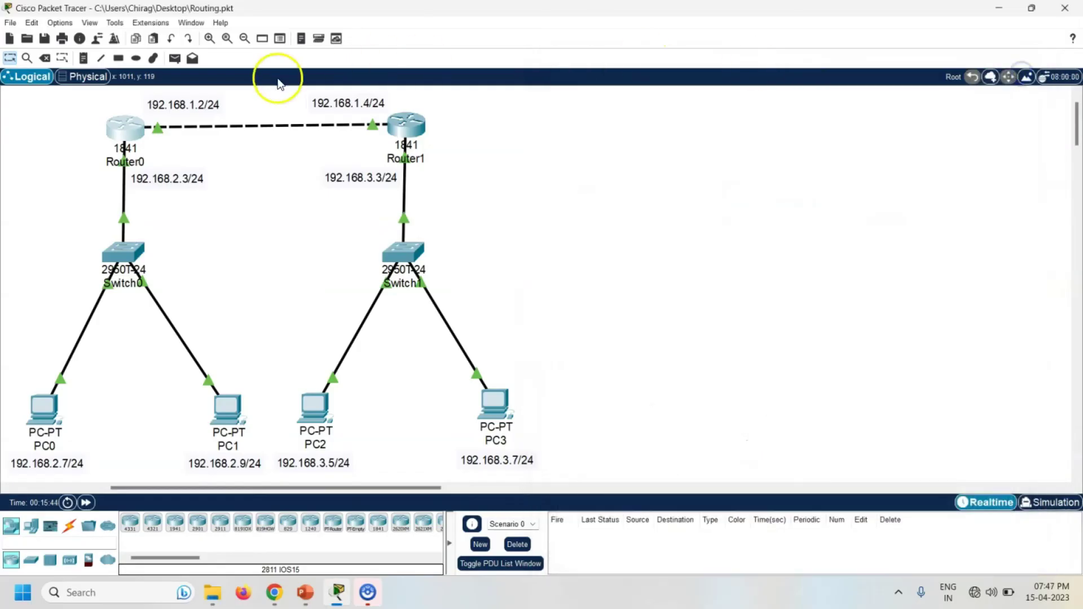
Add the networks 192.168.1.0 and 192.168.3.0 to Router1's RIP routing configuration
click(405, 127)
drag(587, 88, 747, 68)
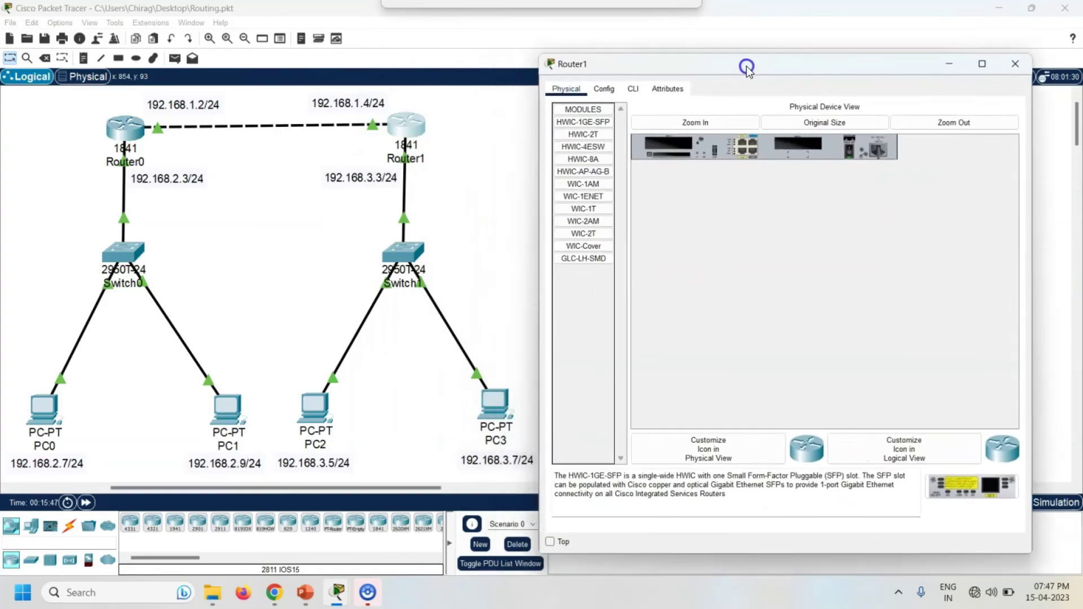
click(604, 88)
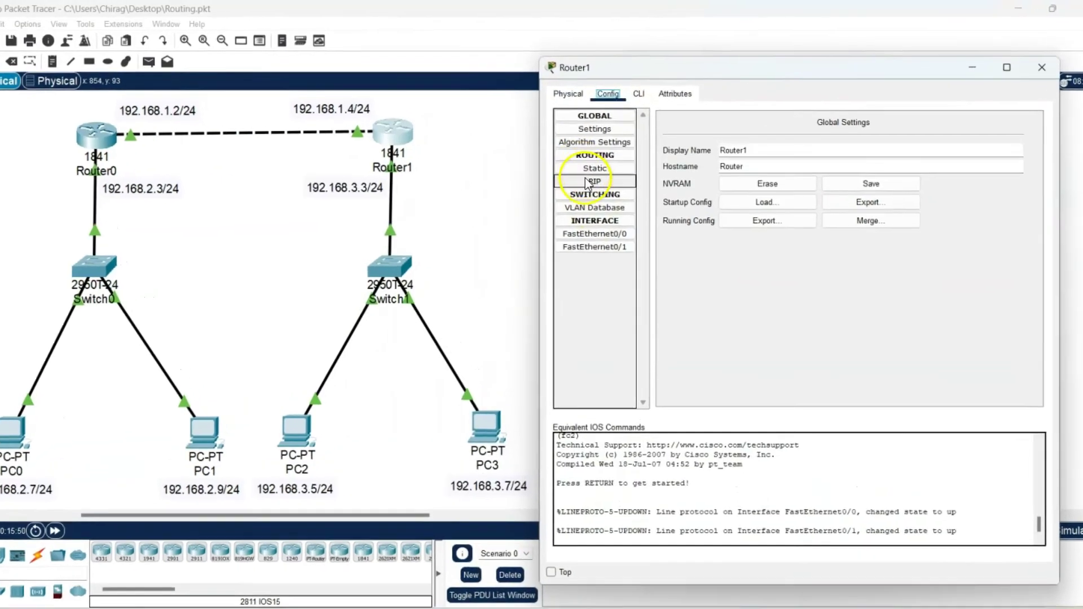
click(587, 184)
click(863, 133)
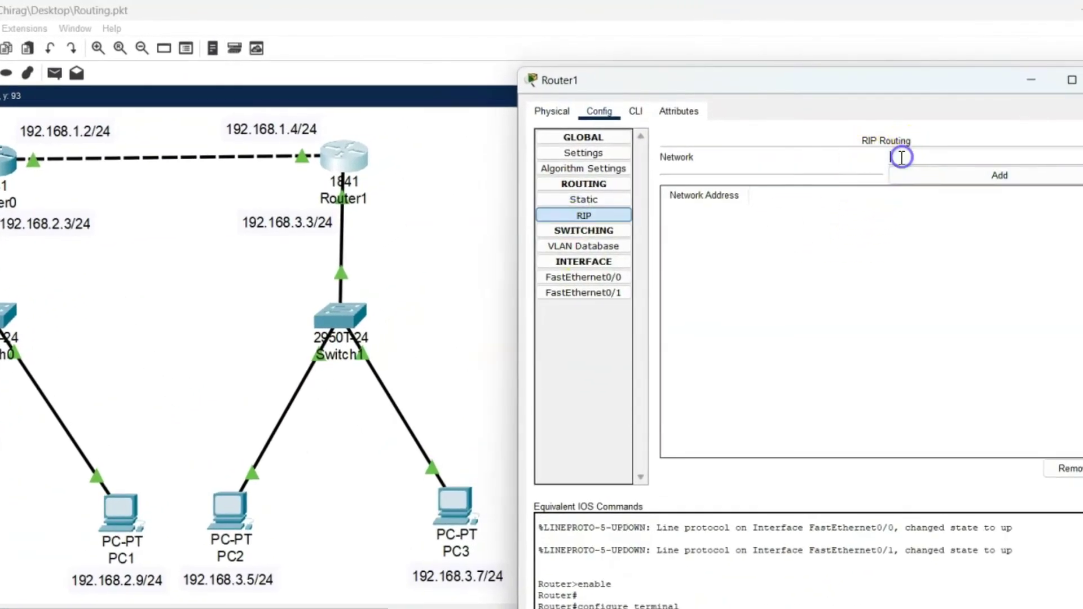
text(192.168.1.0)
click(970, 178)
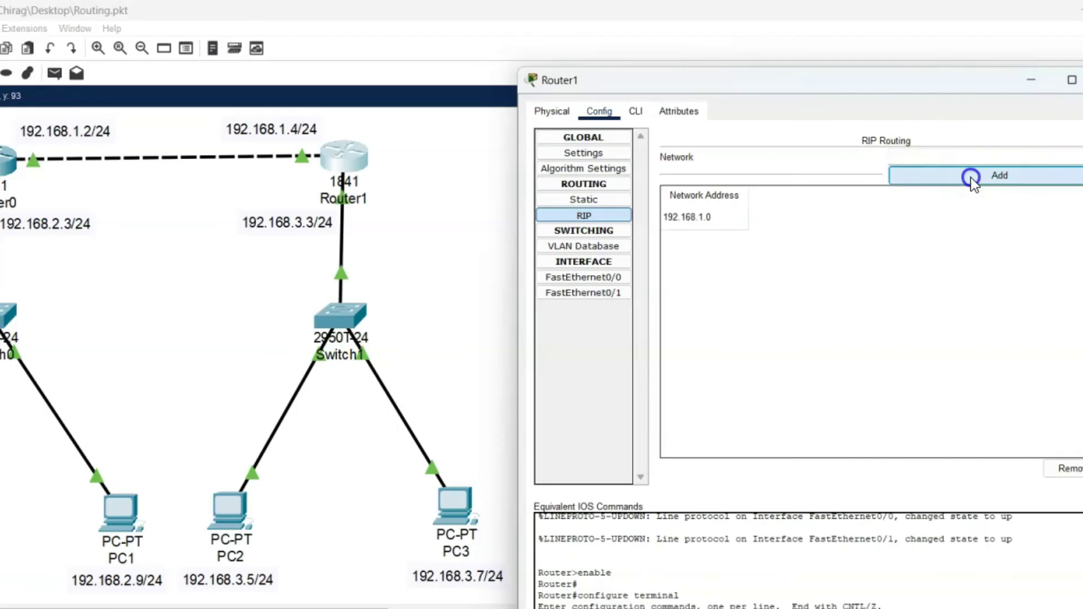
click(968, 153)
text(1)
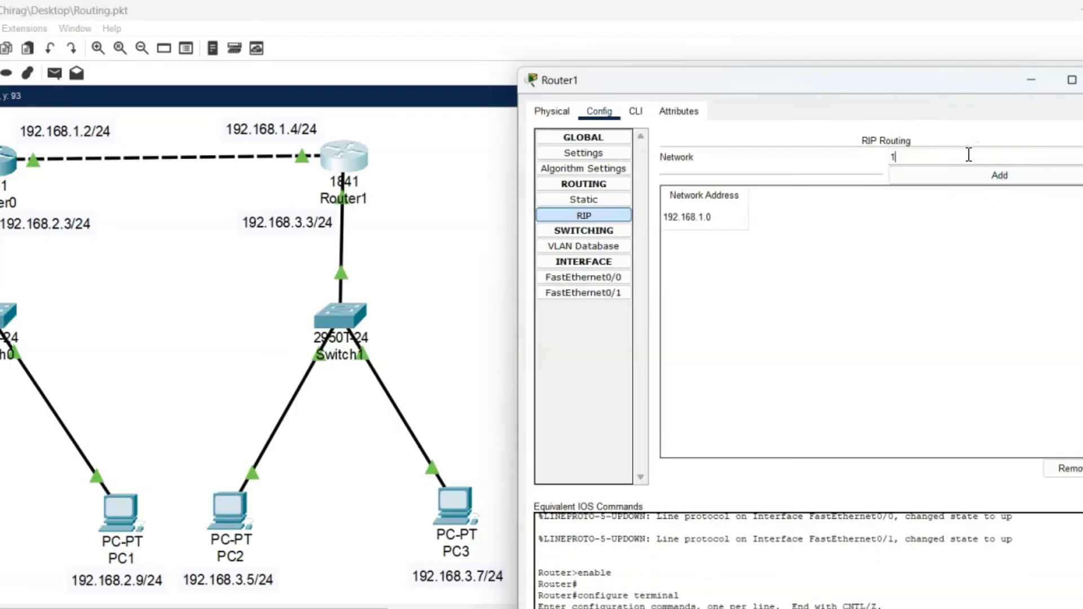
text(92.168.3.0)
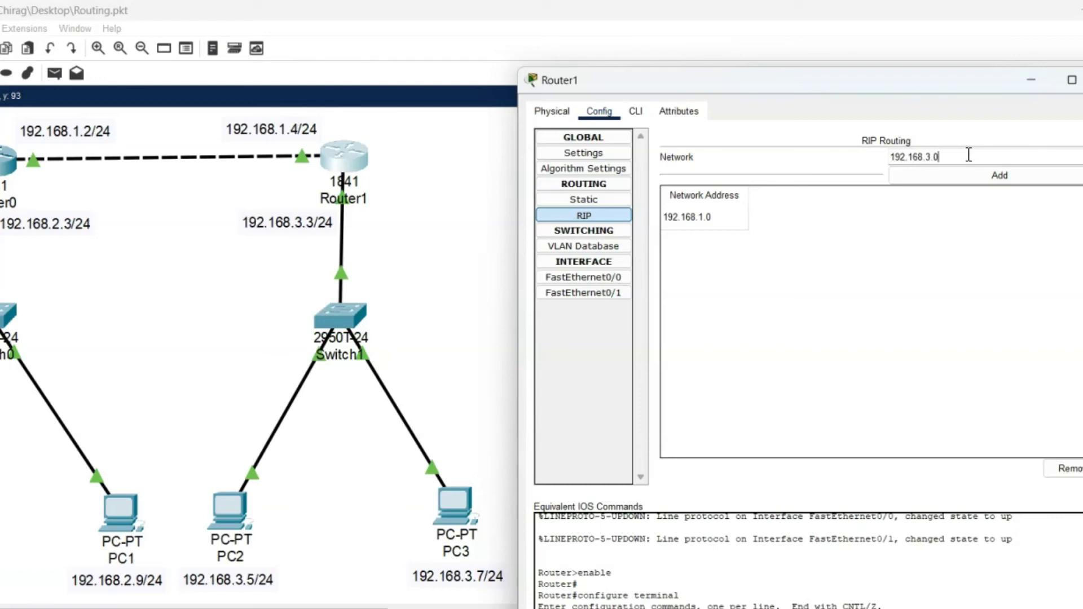
click(1005, 178)
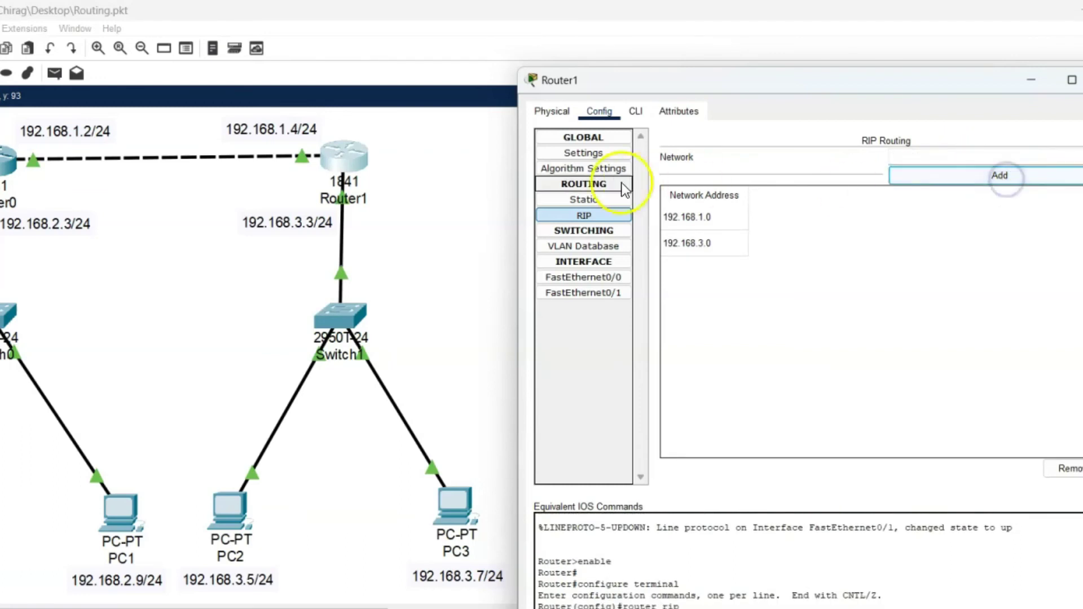
Save Router1's running configuration to NVRAM and close the router window
click(564, 152)
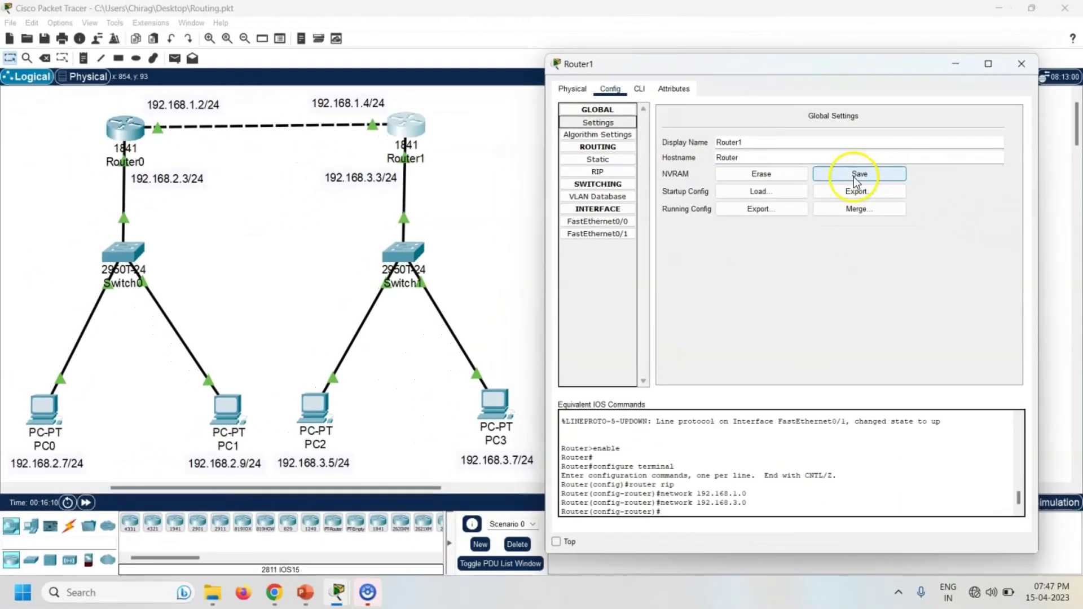
click(905, 221)
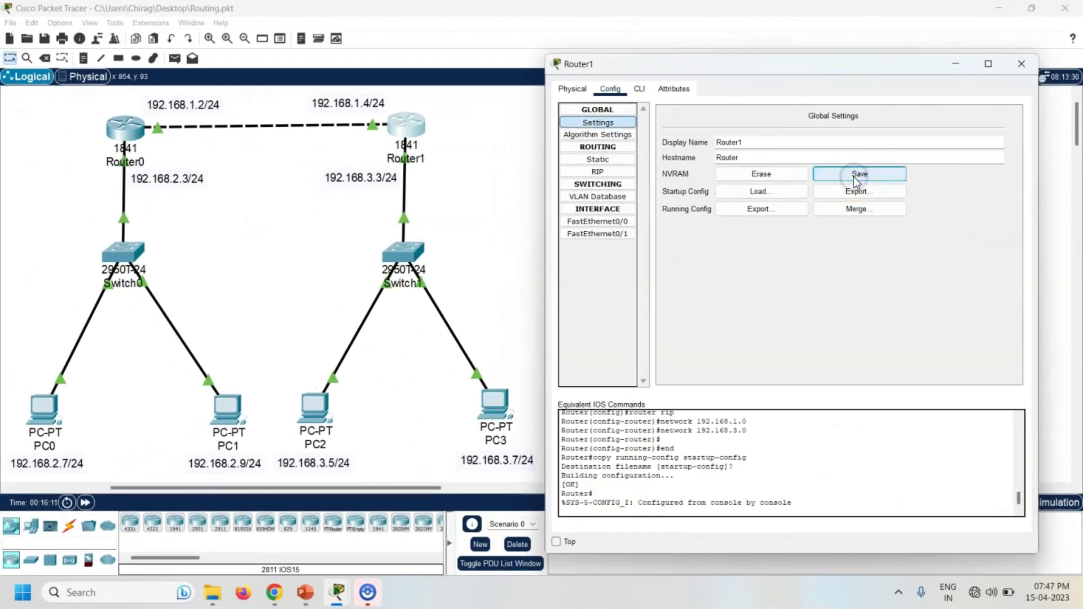
click(1020, 64)
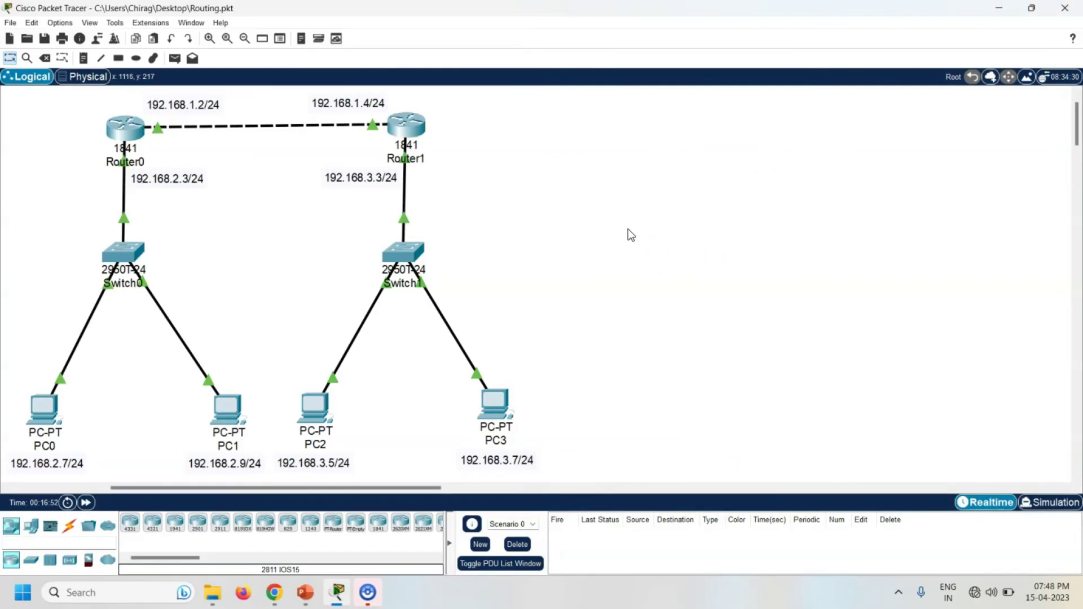
Ping PC2 at 192.168.3.5 from PC0's command prompt
click(44, 407)
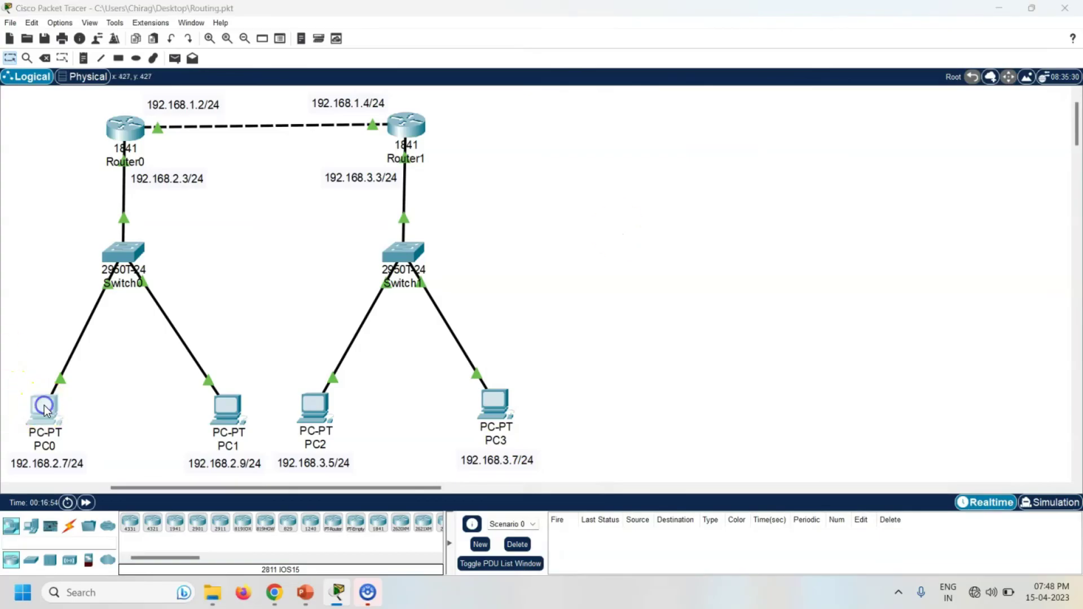
click(482, 109)
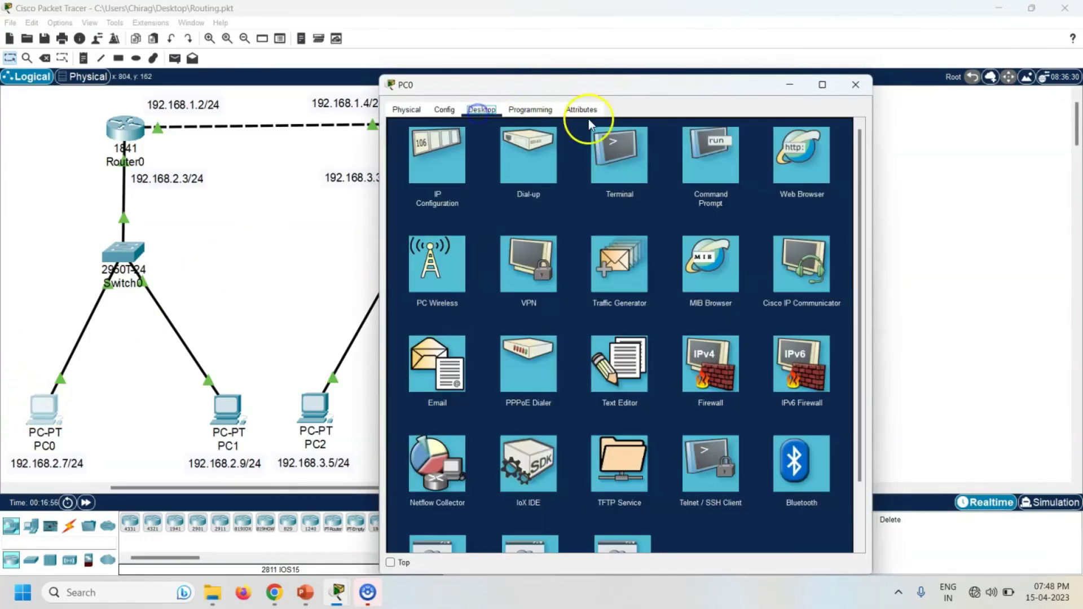
drag(593, 85, 747, 73)
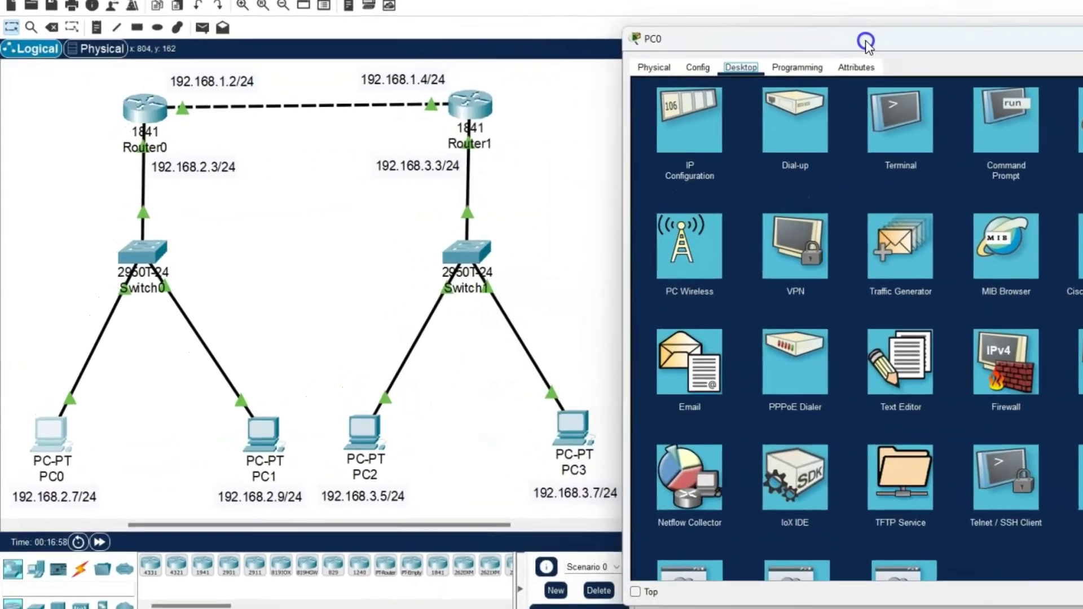
click(1005, 121)
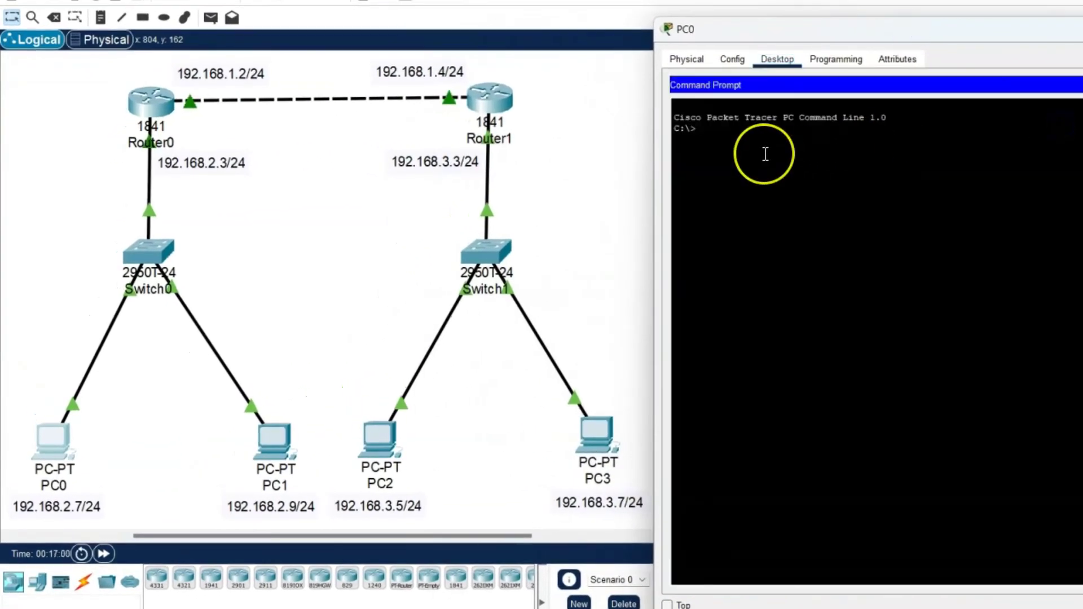
text(ping 192.168.3.5)
key(Return)
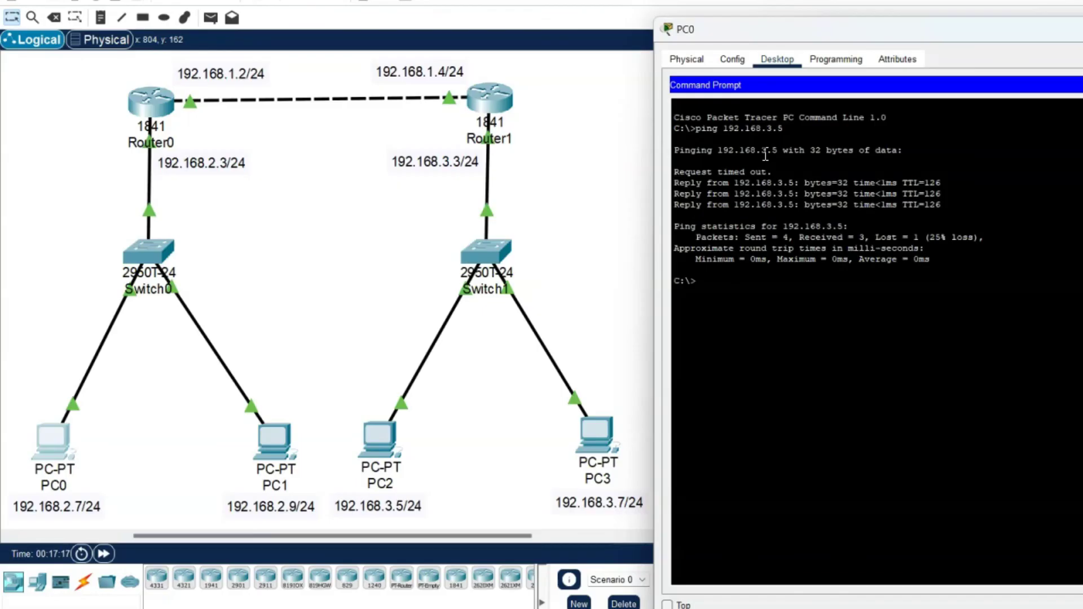
Ping PC3 at 192.168.3.7 from PC0's command prompt and close the PC0 window
text(ping 192.168.3.7)
key(Return)
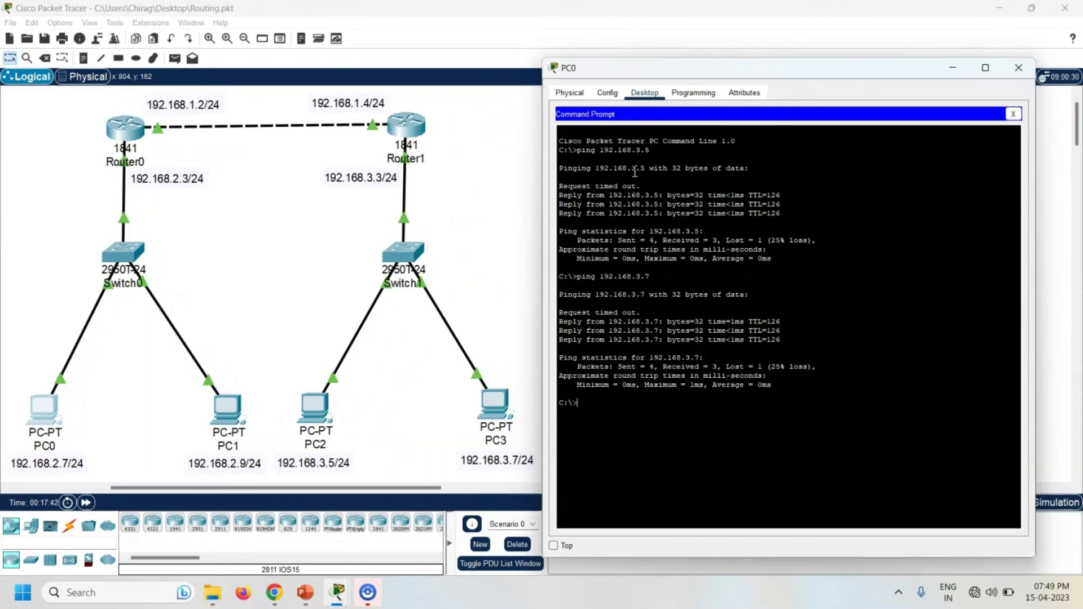
click(1019, 68)
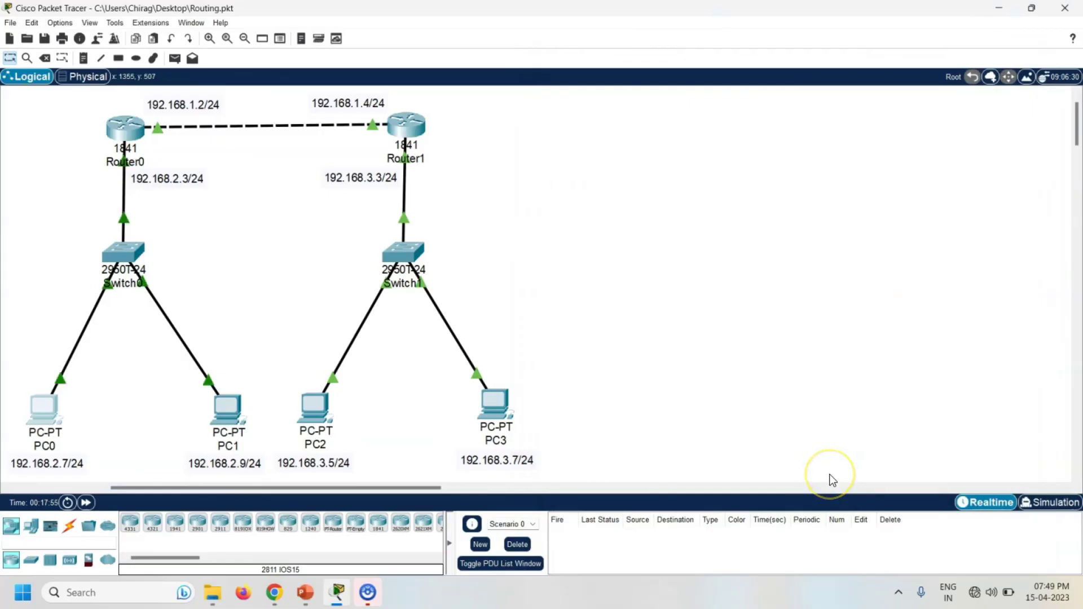
Ping PC0 at 192.168.2.7 from PC2's command prompt
click(309, 407)
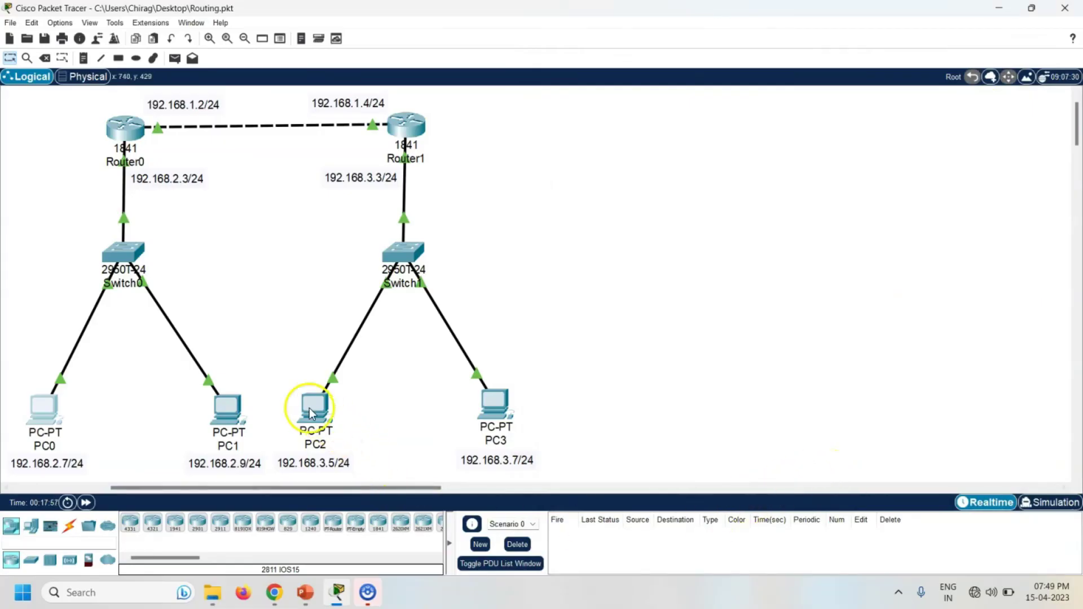
drag(581, 125, 744, 49)
click(715, 76)
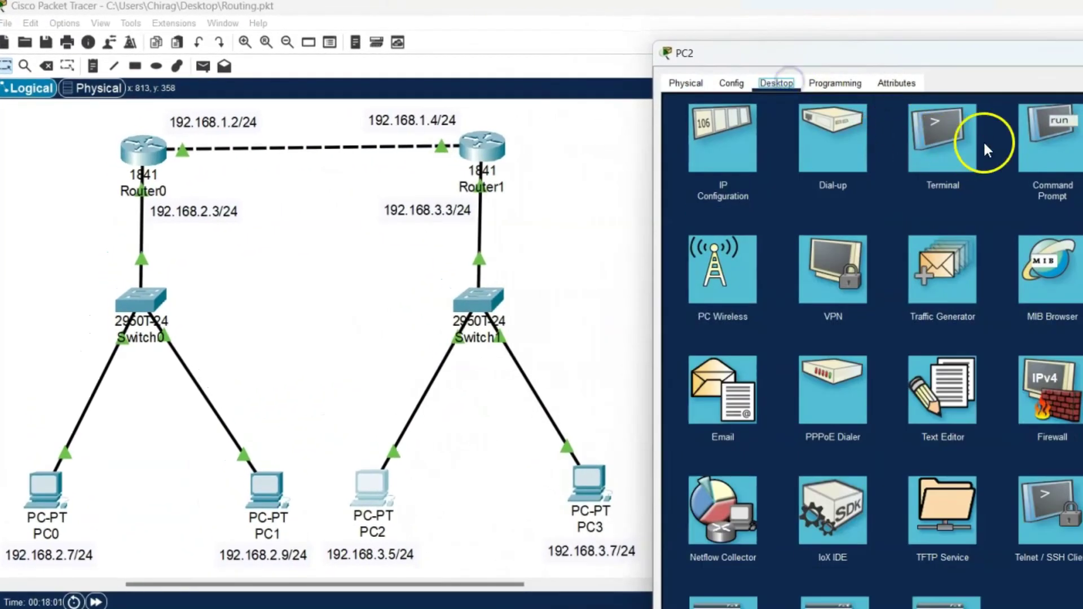
click(902, 128)
click(723, 195)
text(pi)
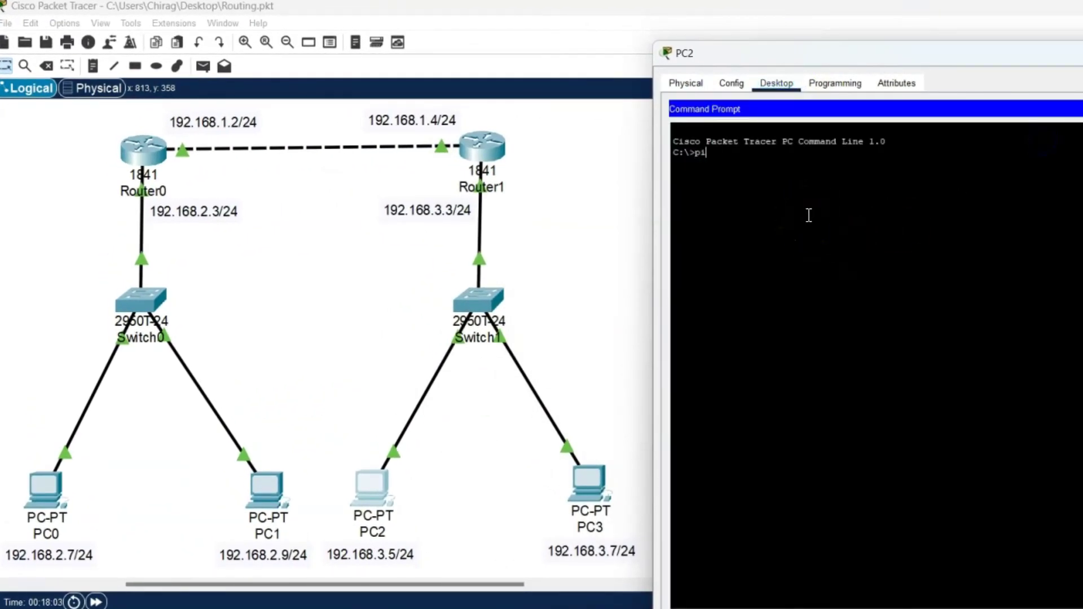
text(ng 192.168.2.7)
key(Return)
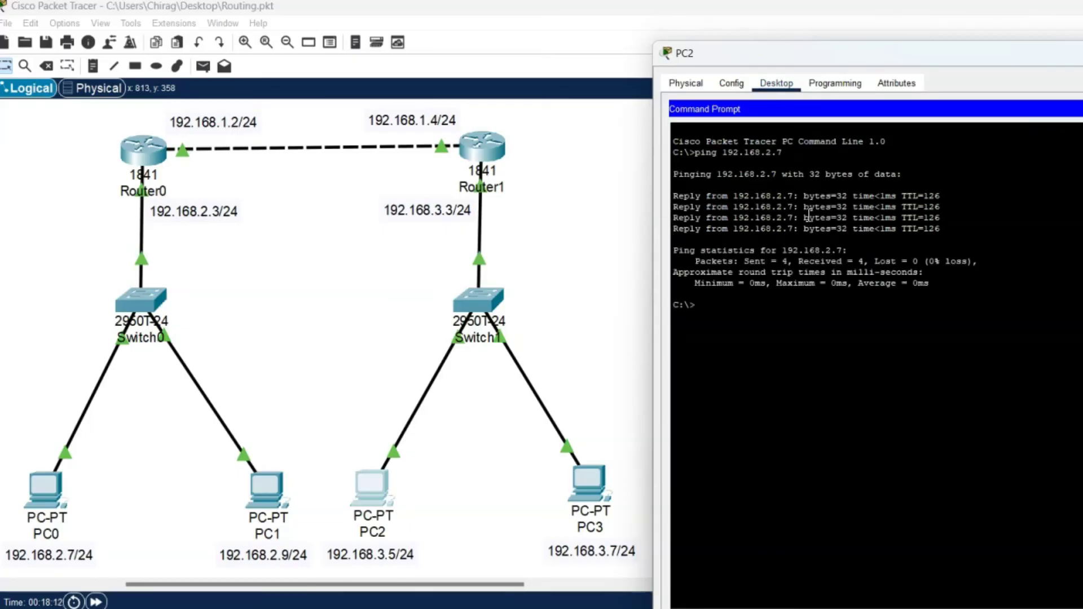
Ping PC1 at 192.168.2.9 from PC2's command prompt and close the PC2 window
key(Up)
key(BackSpace)
text(9)
key(Return)
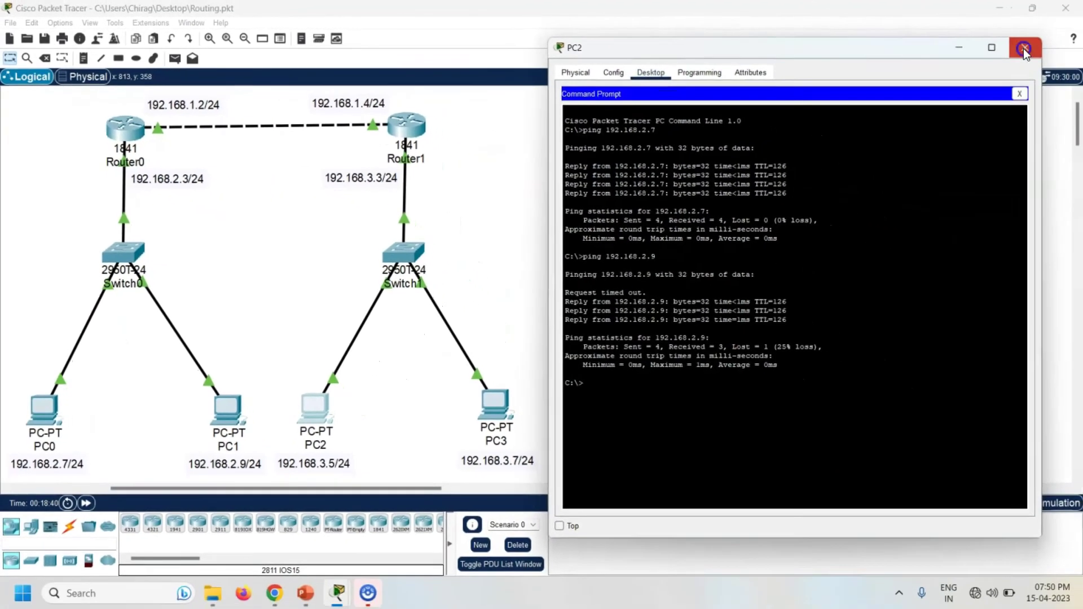
click(1023, 50)
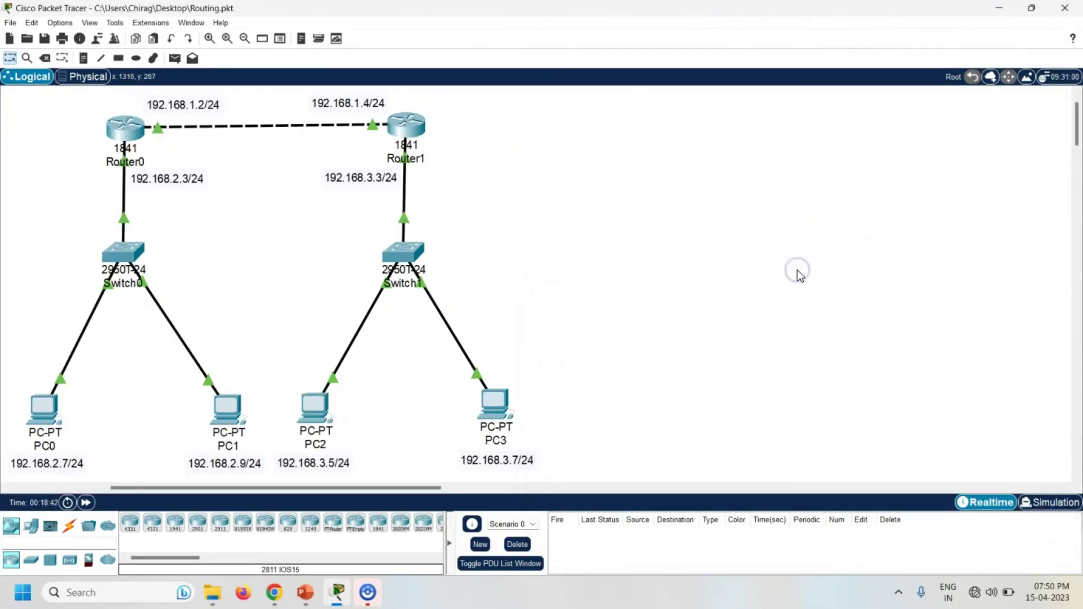